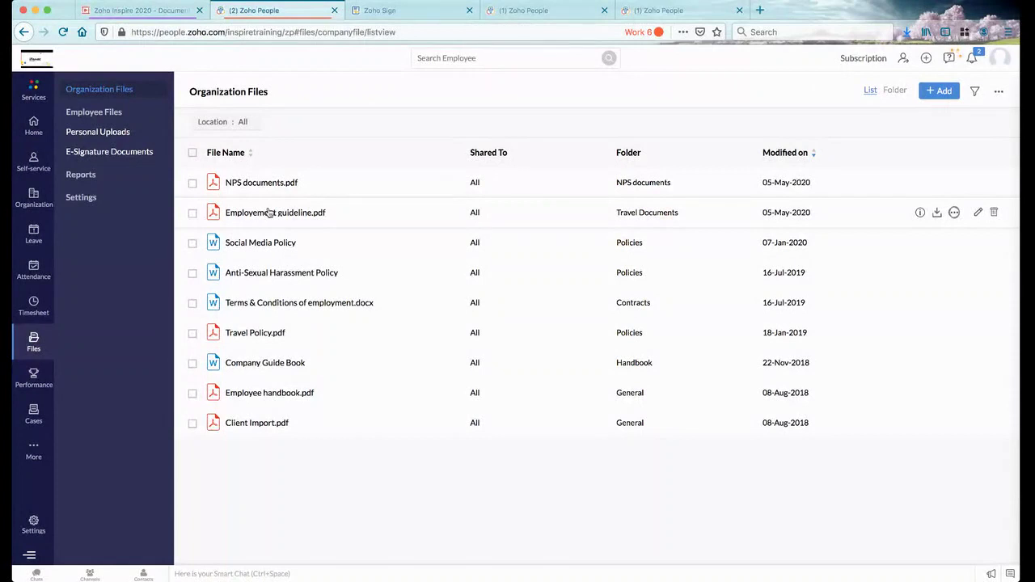
Switch the organization files between list and folder views, peek into Travel Documents, then return home
{"action": "left_click", "coordinate": [896, 90]}
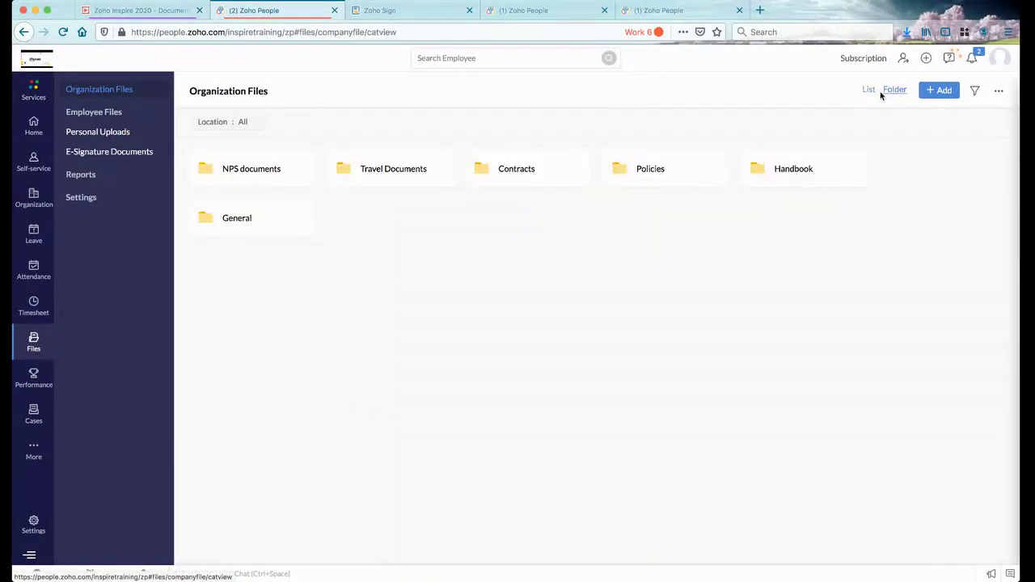
{"action": "left_click", "coordinate": [871, 91]}
{"action": "left_click", "coordinate": [887, 92]}
{"action": "left_click", "coordinate": [405, 172]}
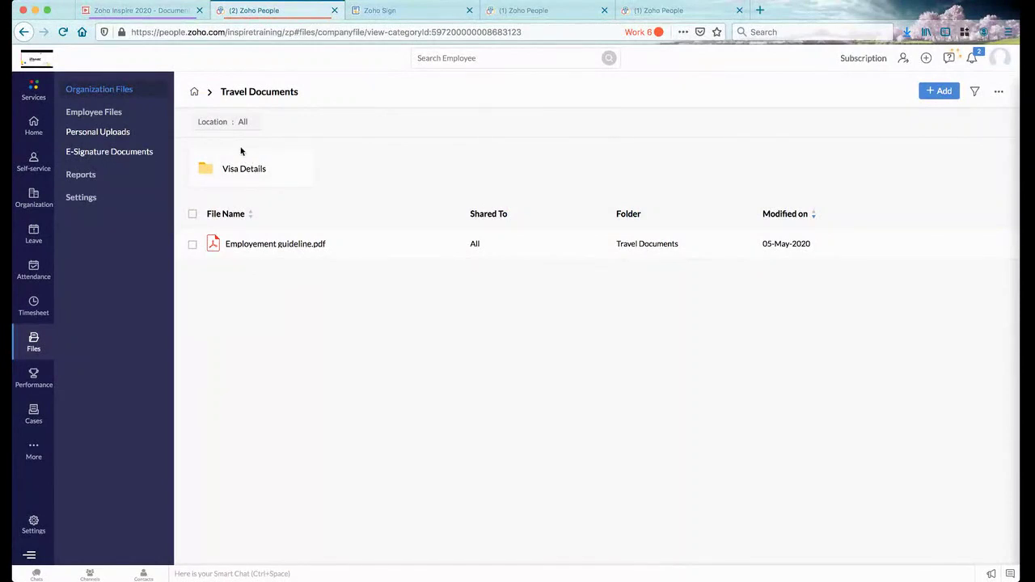
{"action": "left_click", "coordinate": [192, 90]}
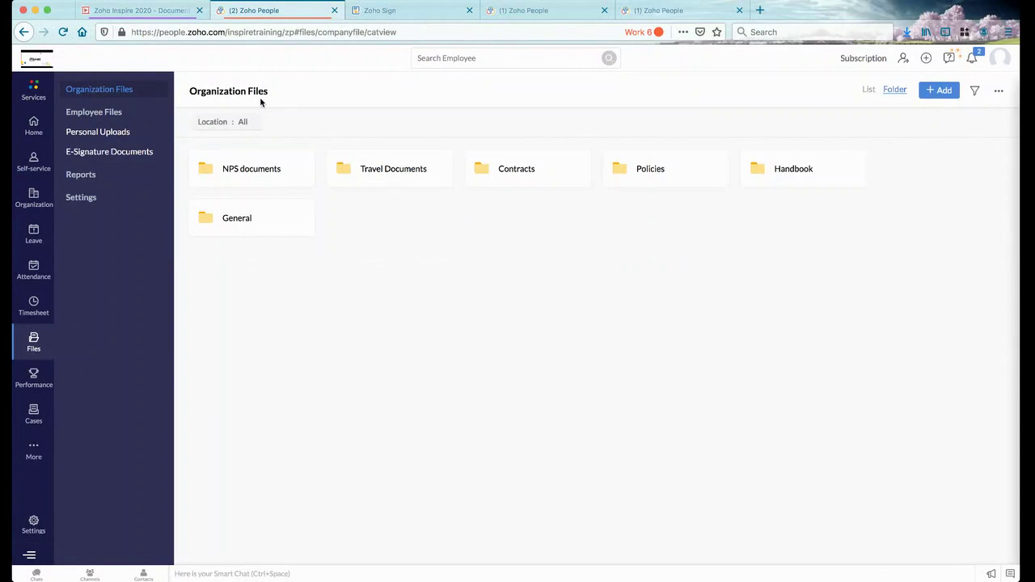
Start a new organization file and check the Zoho WorkDrive file picker without choosing anything
{"action": "left_click", "coordinate": [939, 93]}
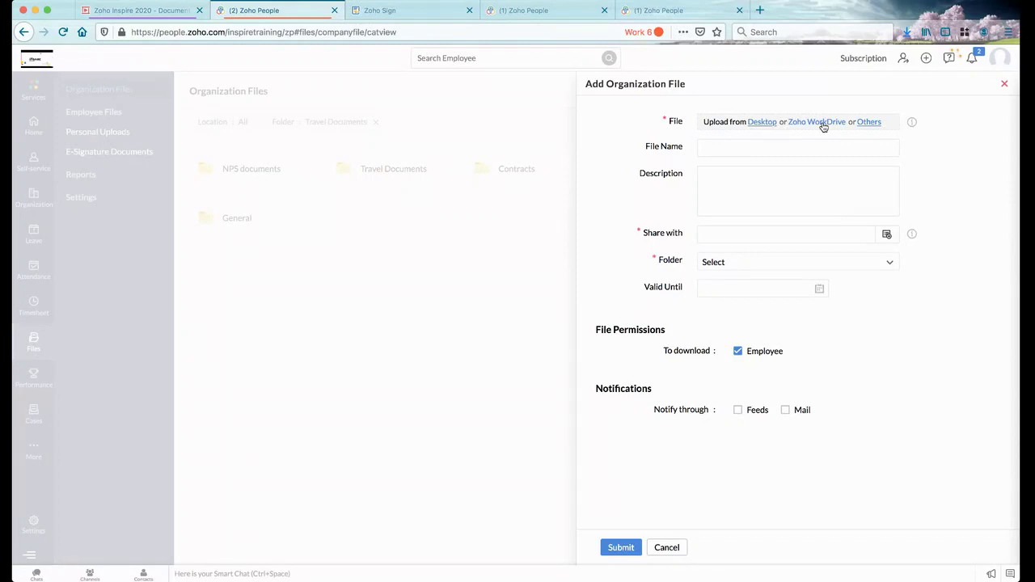
{"action": "left_click", "coordinate": [823, 123]}
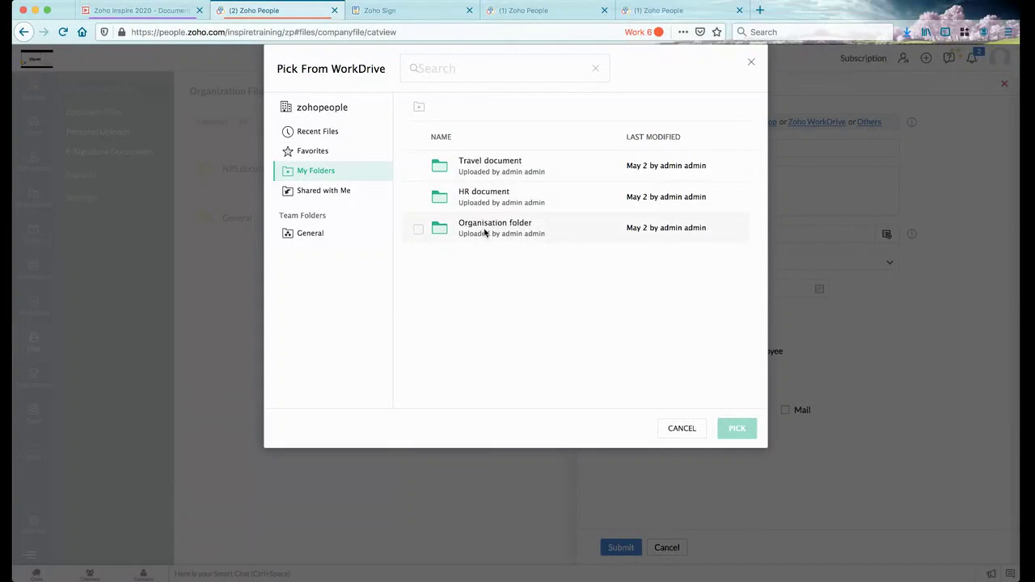
{"action": "left_click", "coordinate": [750, 64]}
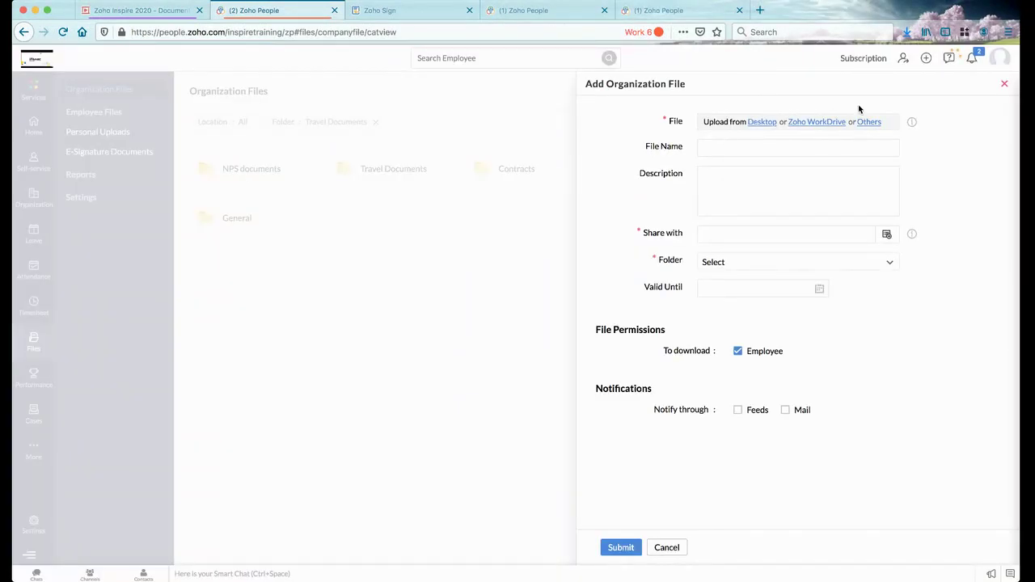
Check the other cloud sources, including Google Drive, then move to the empty File Name field
{"action": "left_click", "coordinate": [868, 122]}
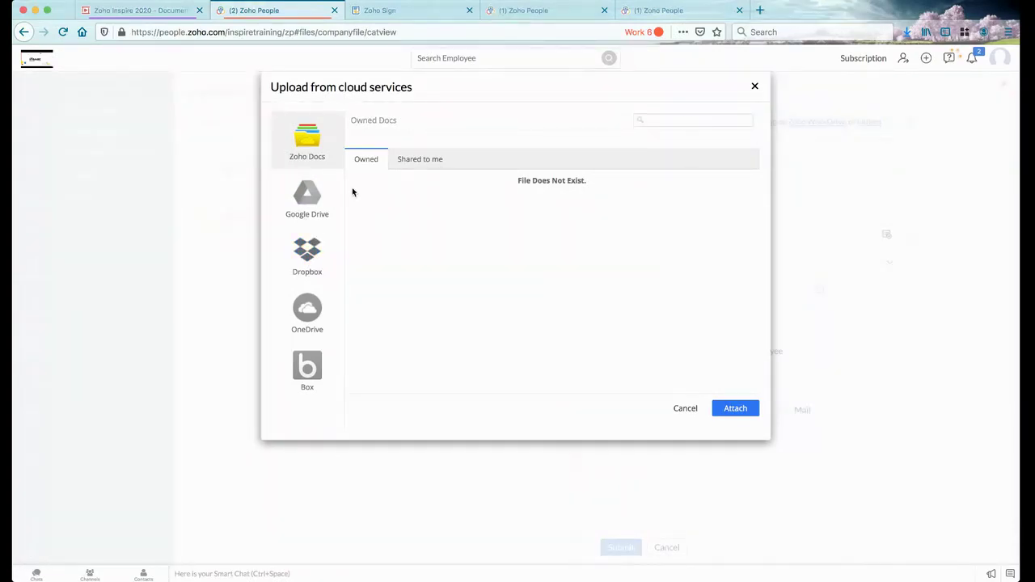
{"action": "left_click", "coordinate": [338, 192]}
{"action": "left_click", "coordinate": [754, 85]}
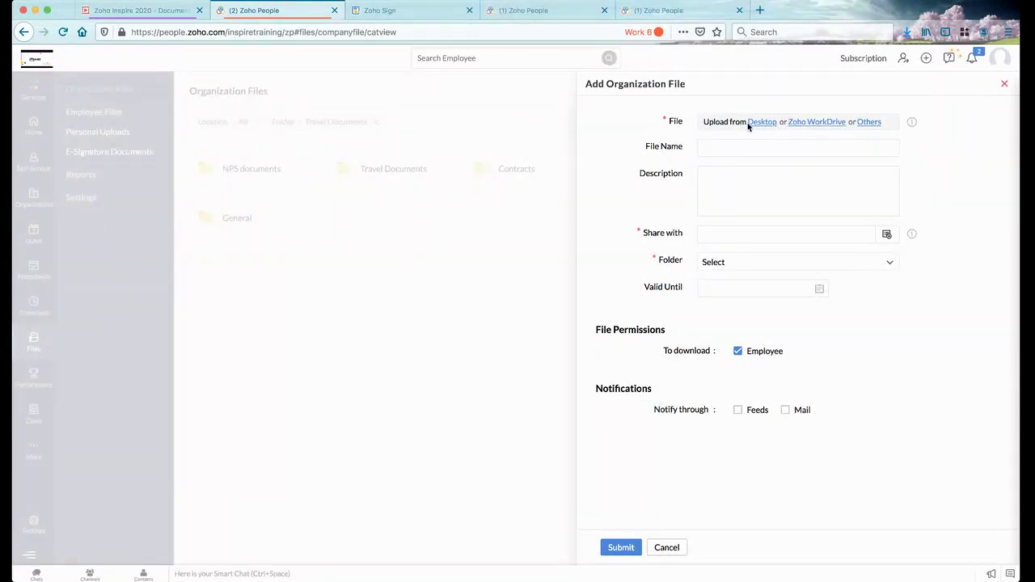
{"action": "left_click", "coordinate": [712, 148]}
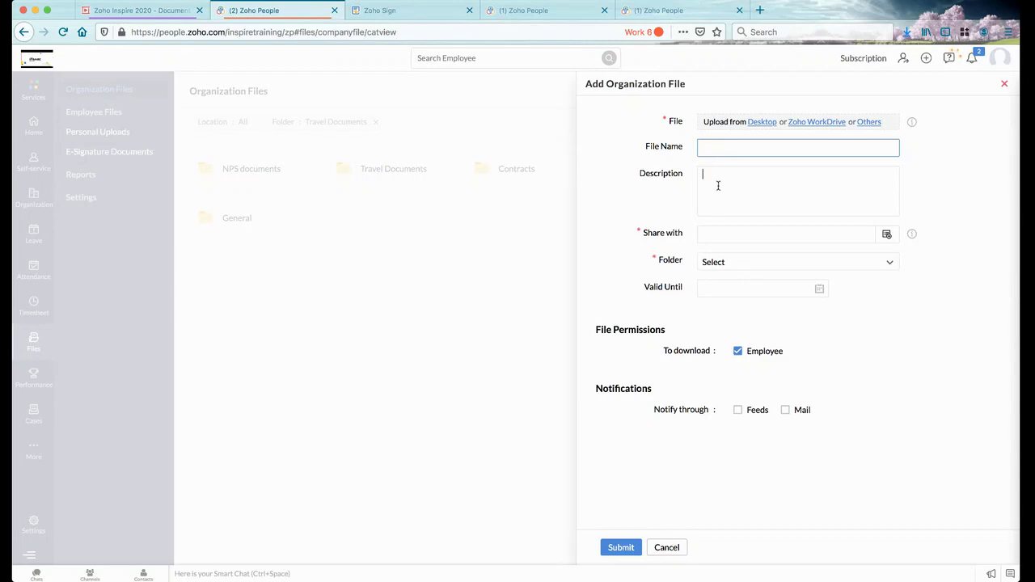
Look through the Share with choices and the Folder list, leaving both unset
{"action": "left_click", "coordinate": [718, 185]}
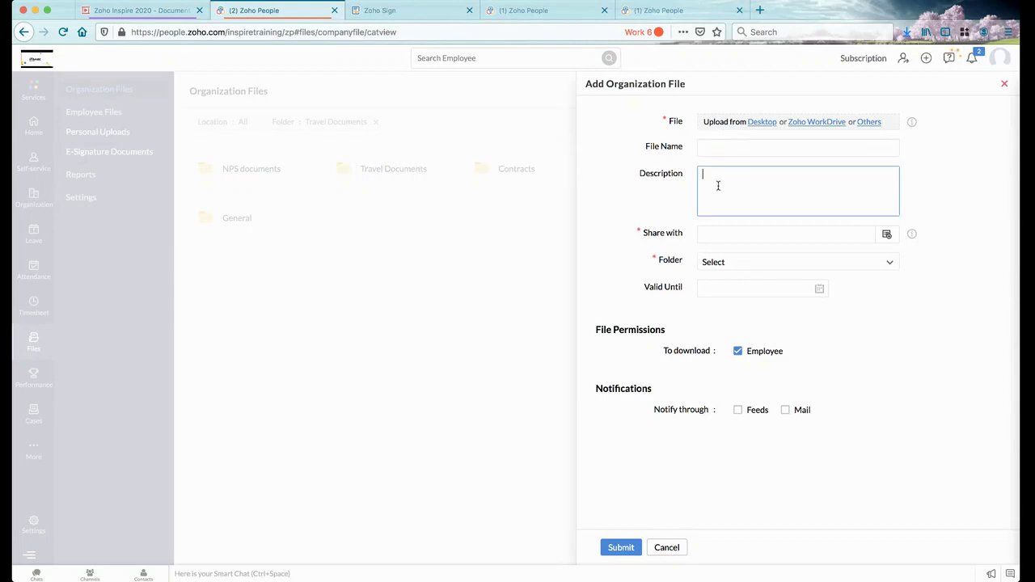
{"action": "left_click", "coordinate": [889, 235]}
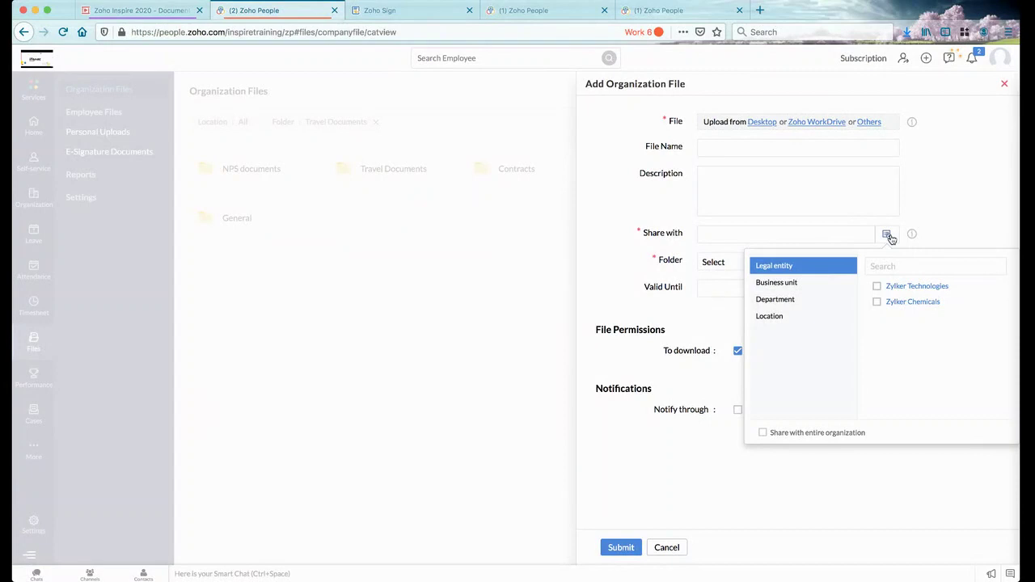
{"action": "left_click", "coordinate": [635, 245]}
{"action": "left_click", "coordinate": [777, 262]}
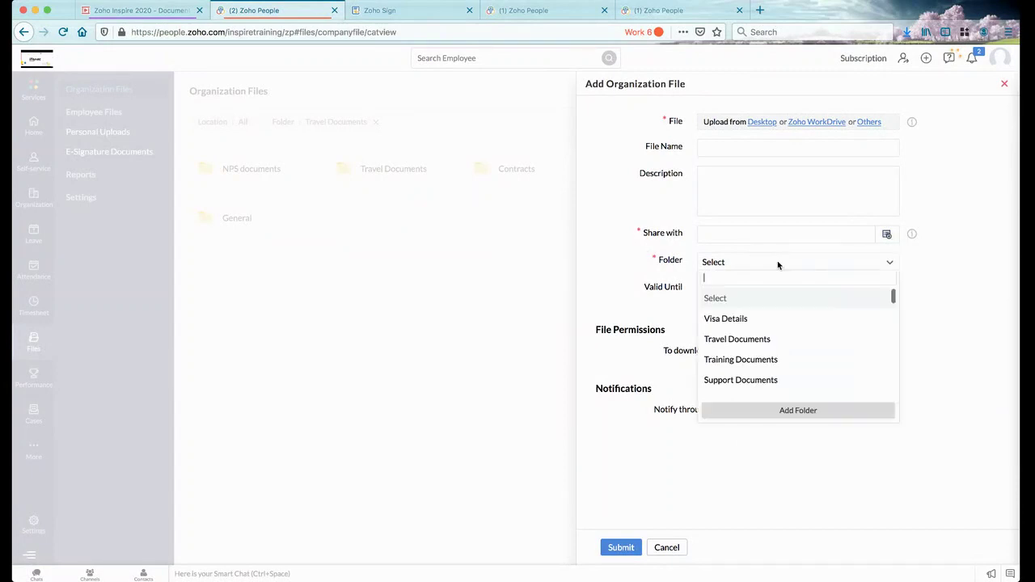
{"action": "scroll", "coordinate": [757, 366], "scroll_direction": "down", "scroll_amount": 2}
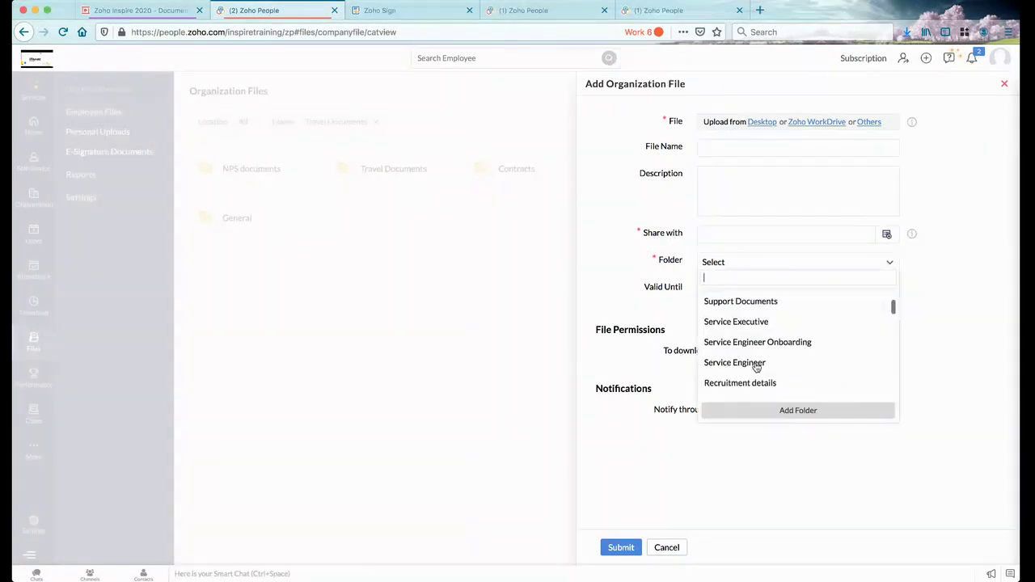
{"action": "scroll", "coordinate": [761, 368], "scroll_direction": "down", "scroll_amount": 1}
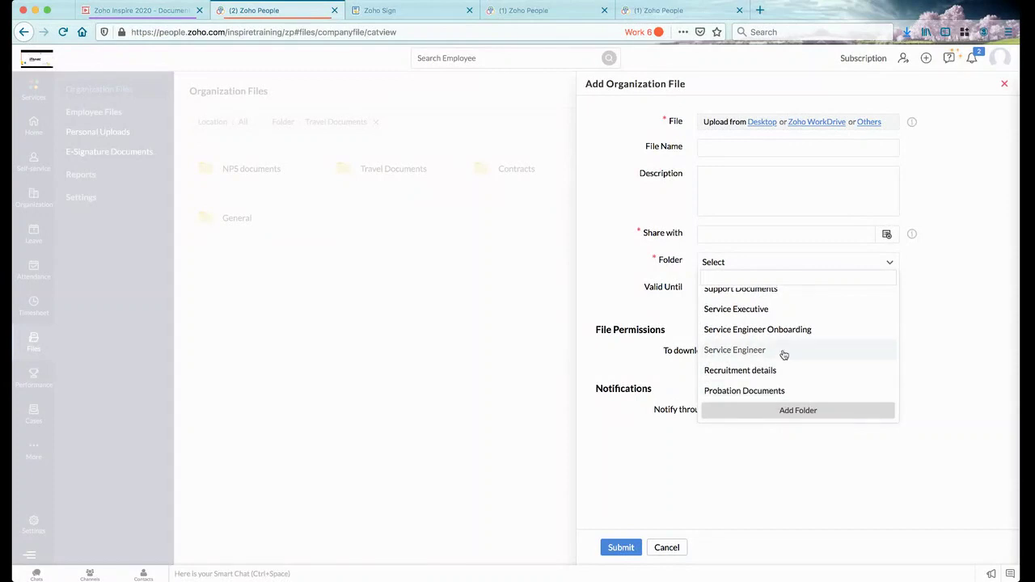
{"action": "left_click", "coordinate": [657, 291]}
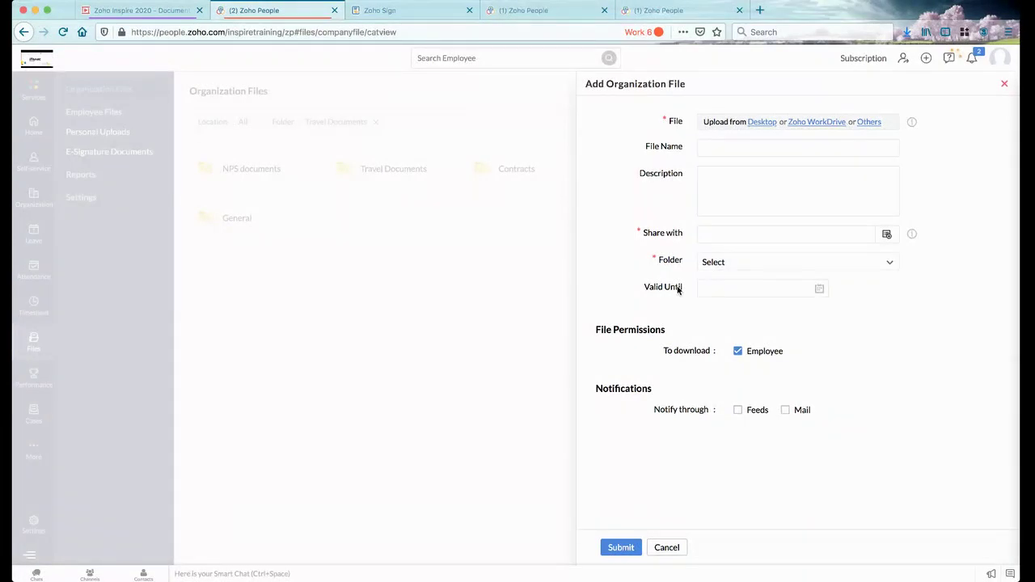
Leave Valid Until empty, uncheck Employee download permission, note notification settings, and cancel the form
{"action": "left_click", "coordinate": [819, 289]}
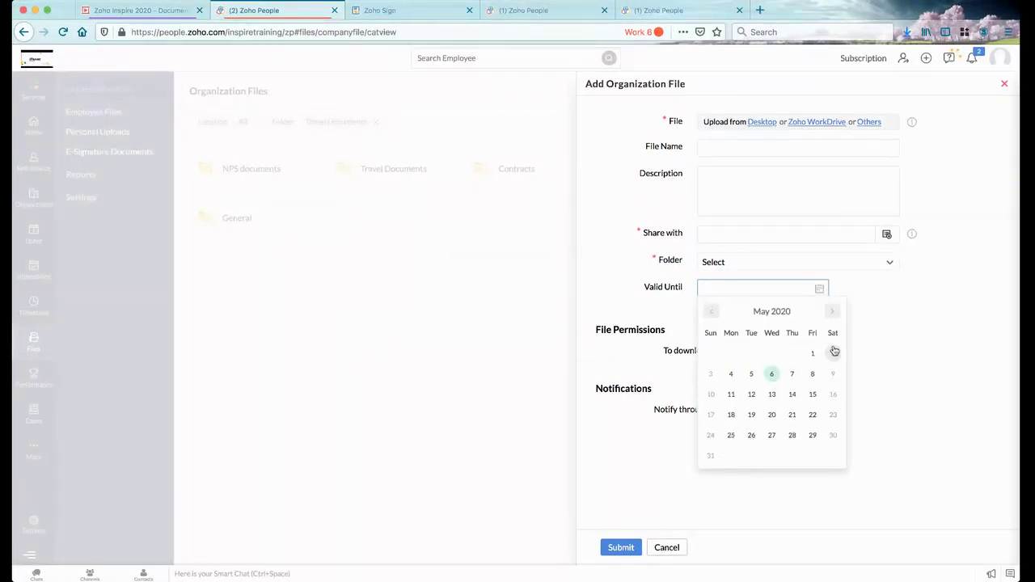
{"action": "left_click", "coordinate": [894, 308]}
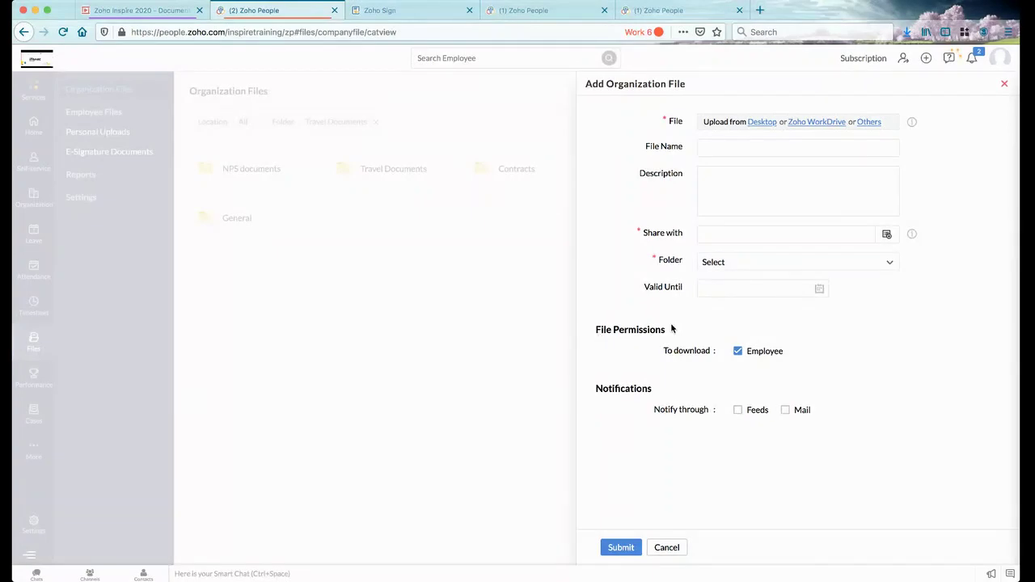
{"action": "left_click", "coordinate": [738, 352]}
{"action": "left_click_drag", "start_coordinate": [598, 389], "coordinate": [663, 392]}
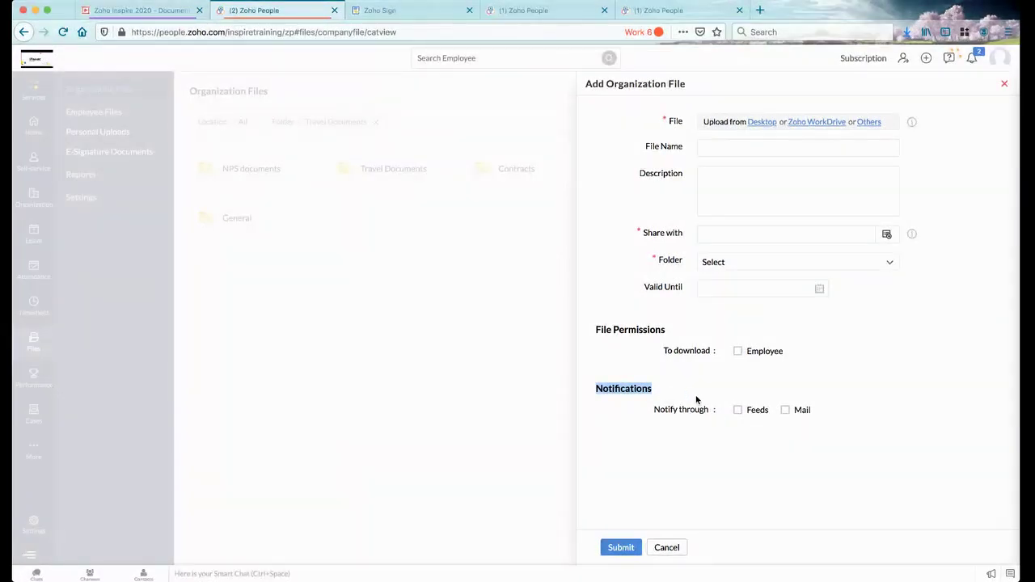
{"action": "left_click", "coordinate": [667, 548]}
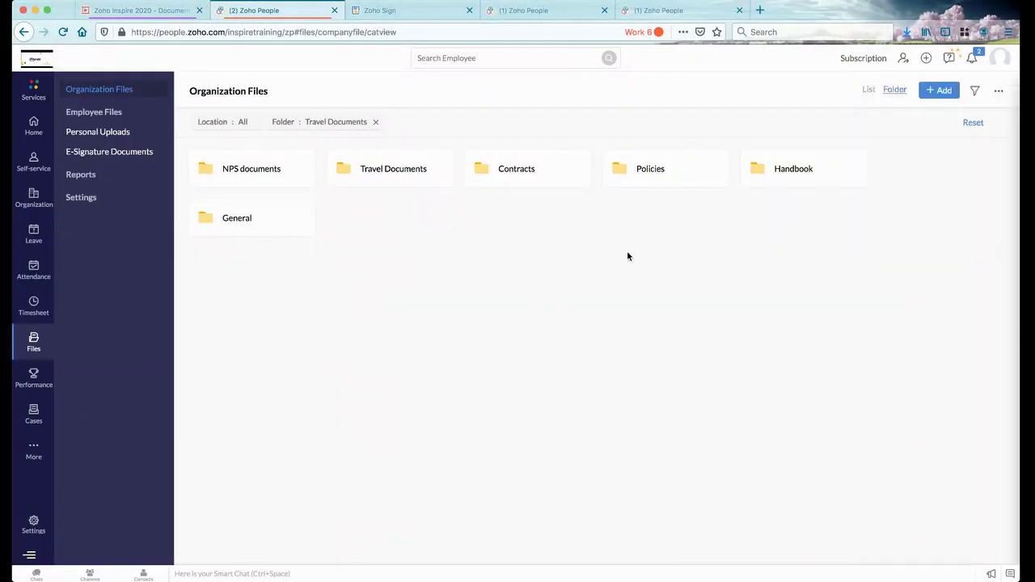
In list view, preview and scroll through NPS documents.pdf, then close the viewer
{"action": "left_click", "coordinate": [869, 91]}
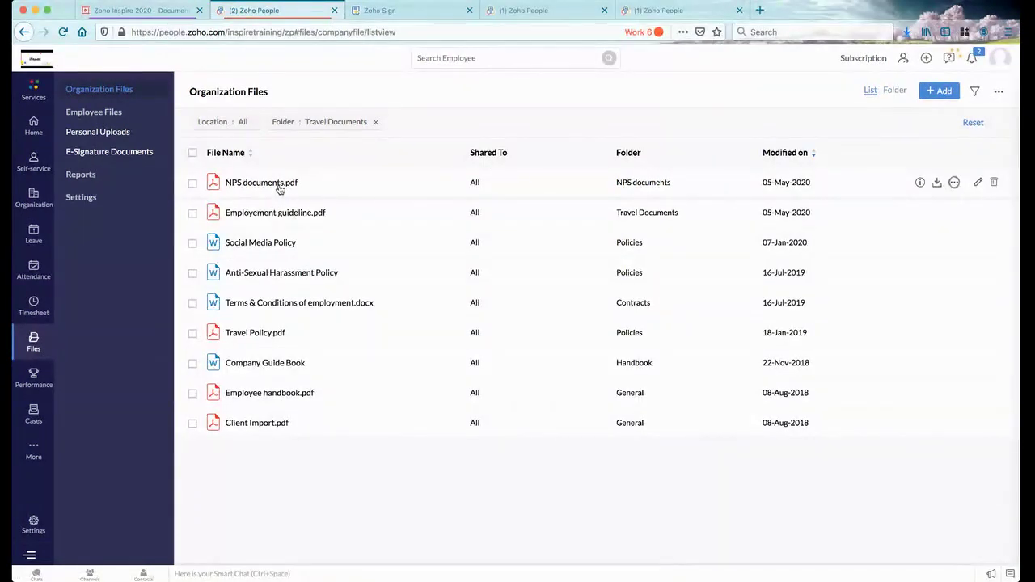
{"action": "left_click", "coordinate": [279, 186]}
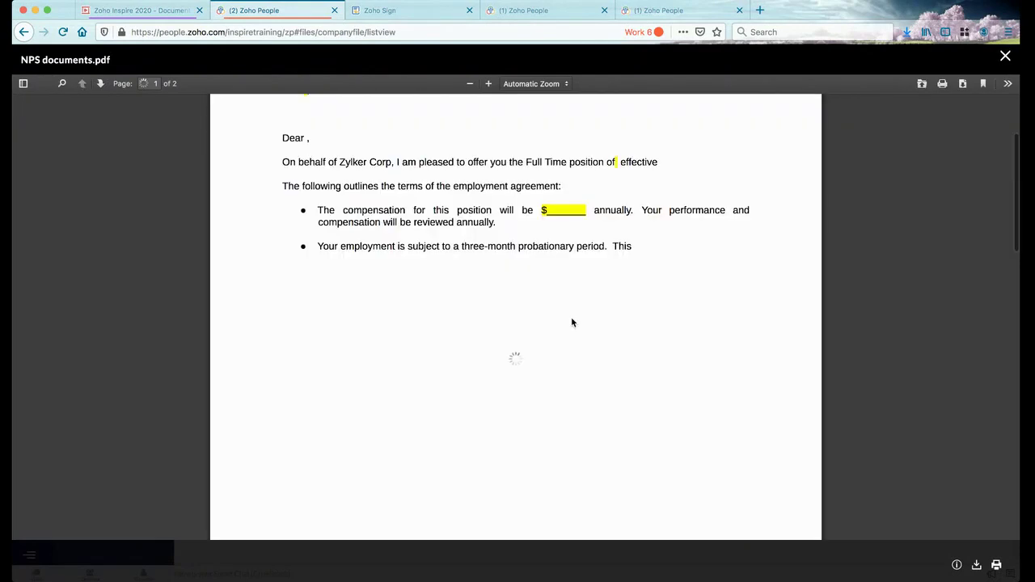
{"action": "scroll", "coordinate": [572, 321], "scroll_direction": "down", "scroll_amount": 2}
{"action": "scroll", "coordinate": [572, 321], "scroll_direction": "up", "scroll_amount": 1}
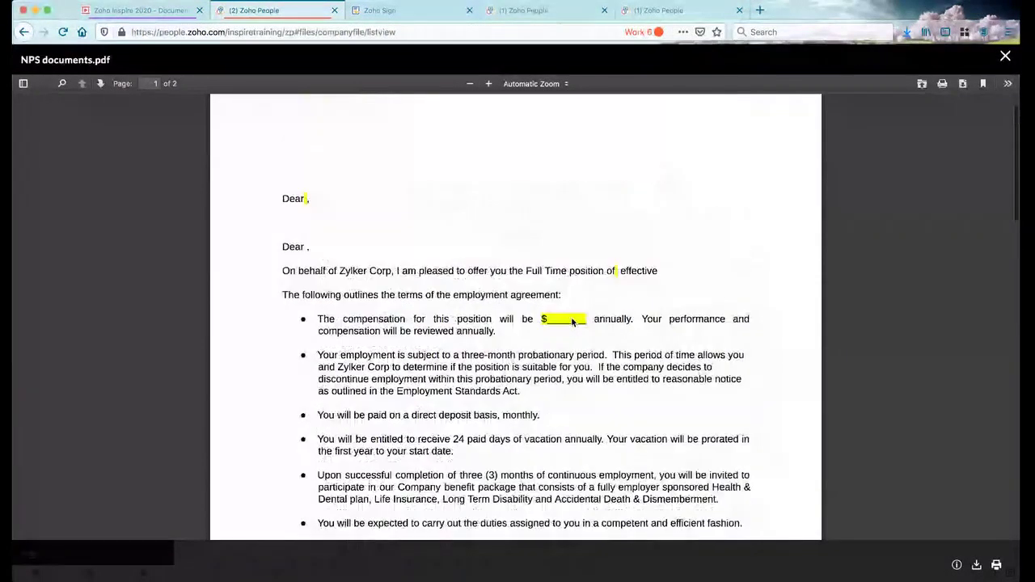
{"action": "scroll", "coordinate": [572, 321], "scroll_direction": "down", "scroll_amount": 1}
{"action": "scroll", "coordinate": [571, 321], "scroll_direction": "down", "scroll_amount": 1}
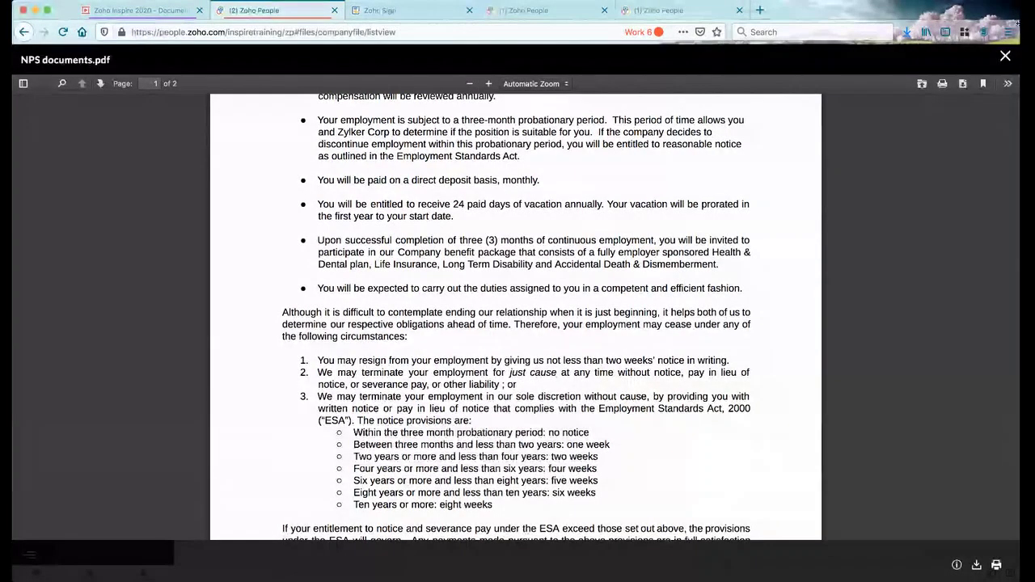
{"action": "left_click", "coordinate": [1006, 57]}
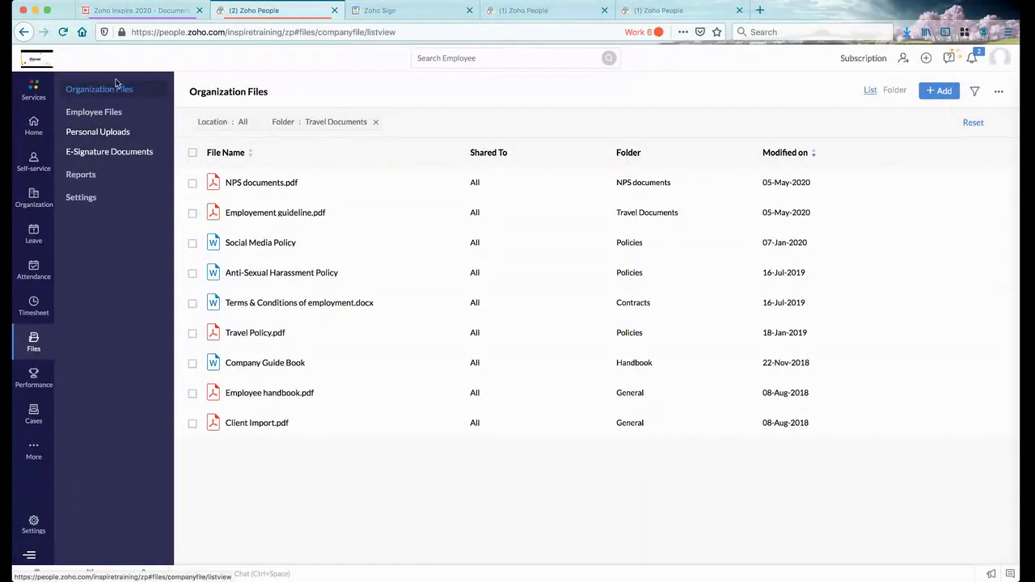
From the employee files list, start a new employee file and switch File View to Role Based
{"action": "left_click", "coordinate": [112, 112]}
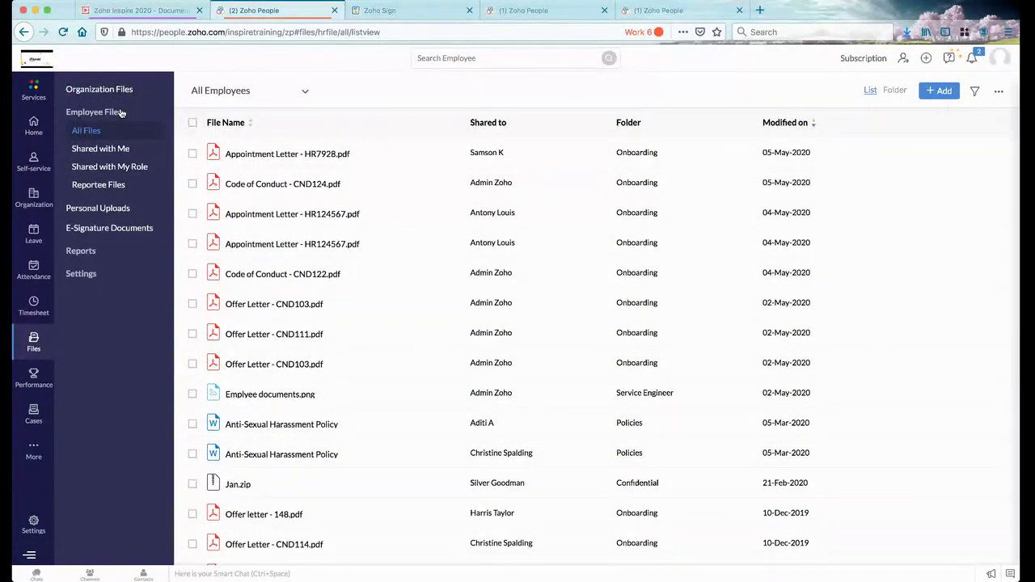
{"action": "left_click", "coordinate": [941, 91]}
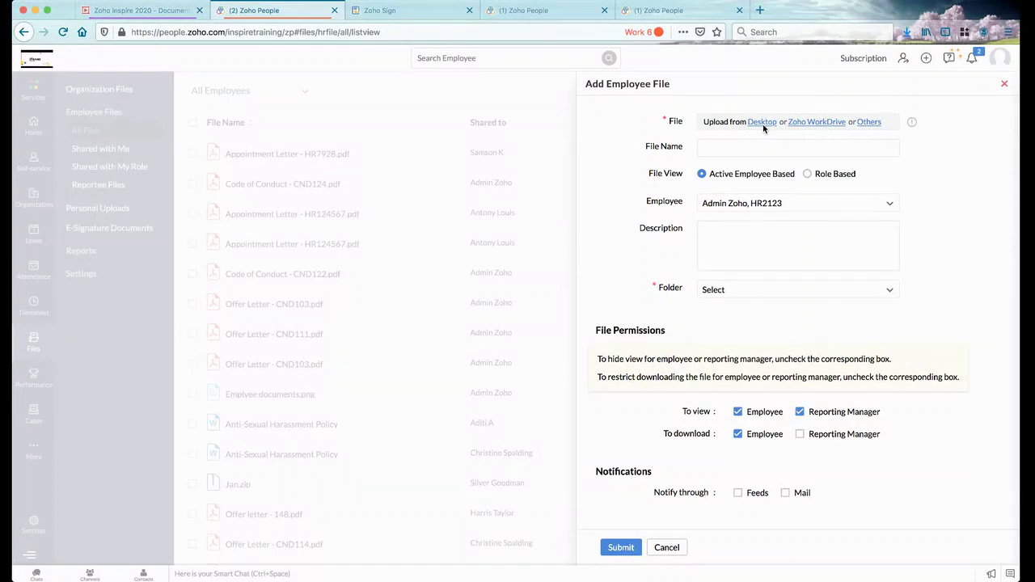
{"action": "left_click", "coordinate": [730, 148]}
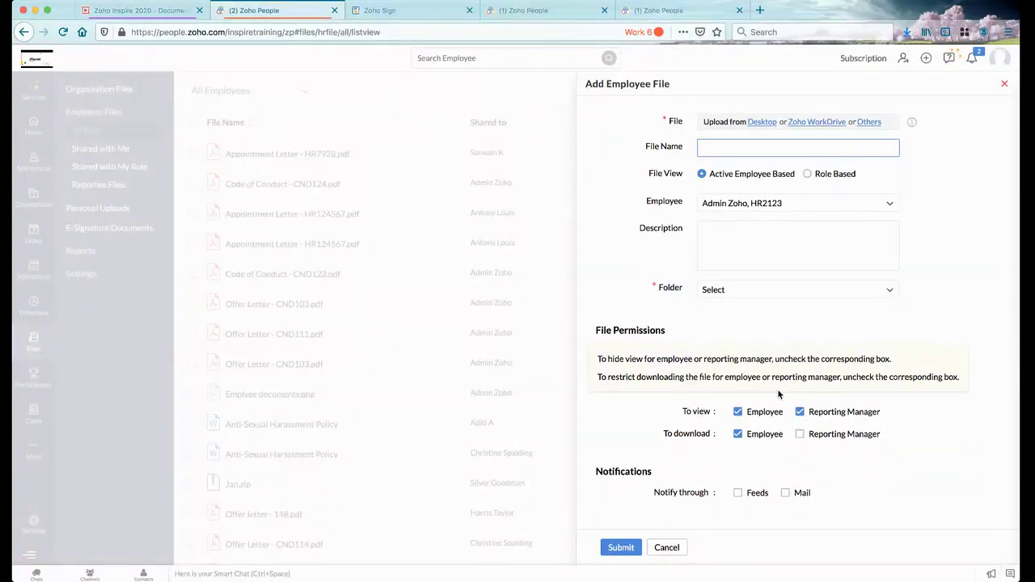
{"action": "left_click", "coordinate": [808, 175]}
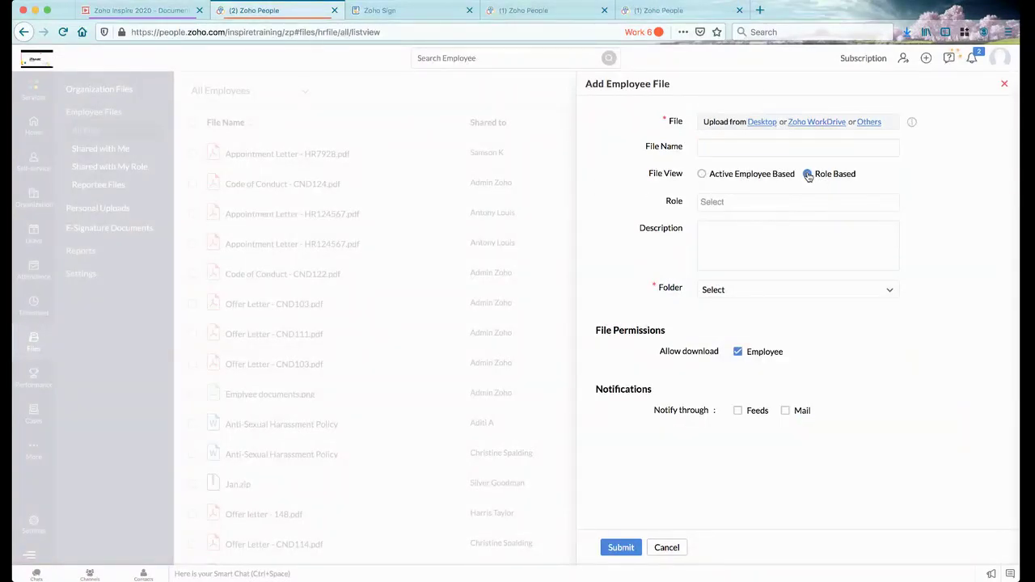
Set the Role to Manager, then check the Folder list without choosing a folder
{"action": "left_click", "coordinate": [774, 204]}
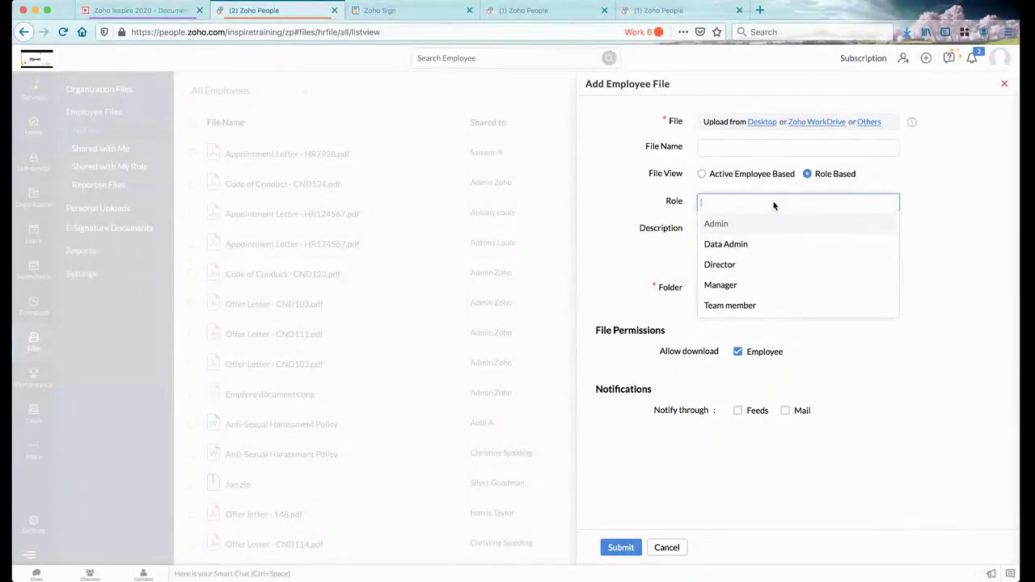
{"action": "left_click", "coordinate": [721, 286]}
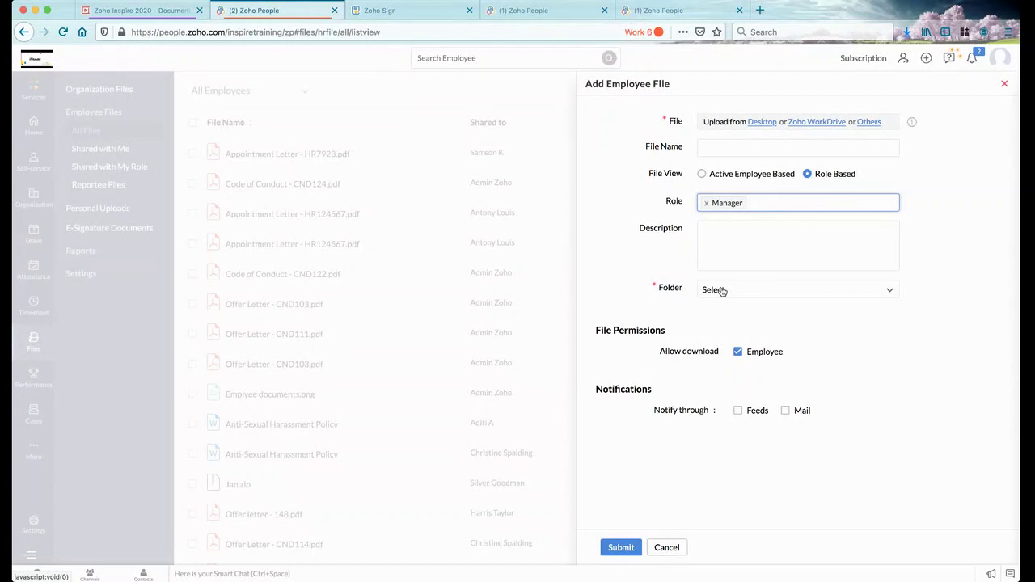
{"action": "left_click", "coordinate": [767, 250]}
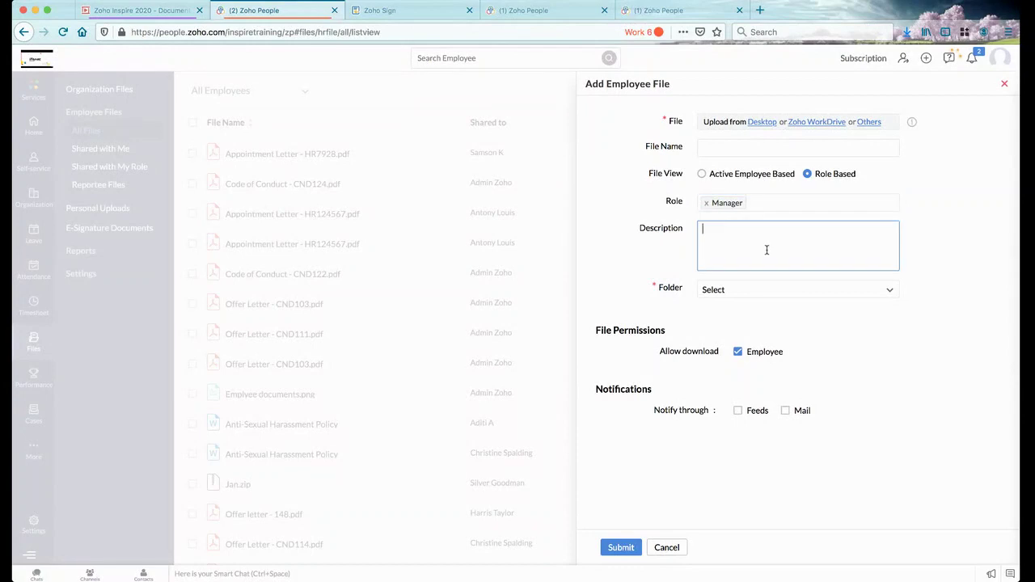
{"action": "left_click", "coordinate": [742, 292]}
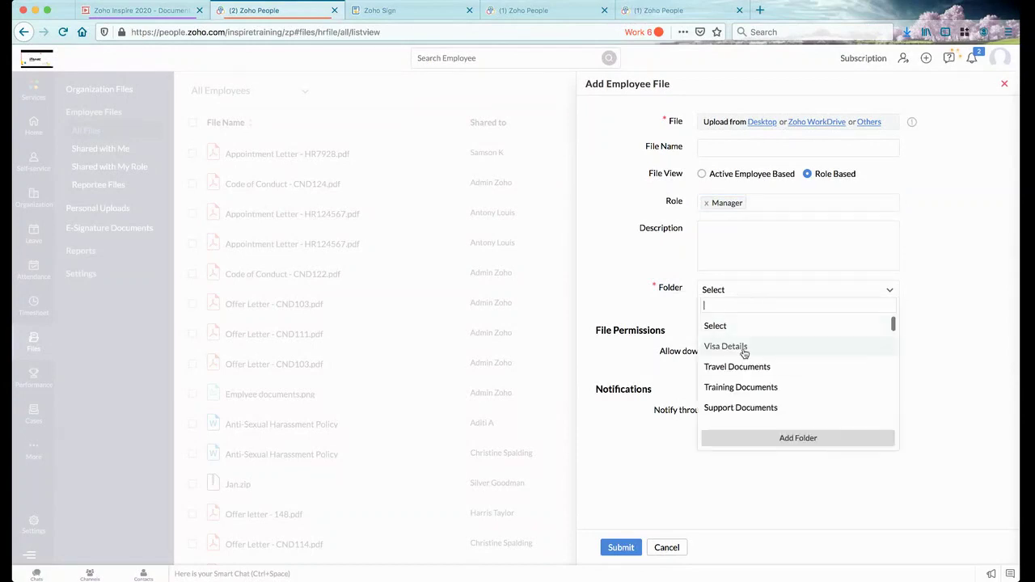
{"action": "left_click", "coordinate": [673, 318]}
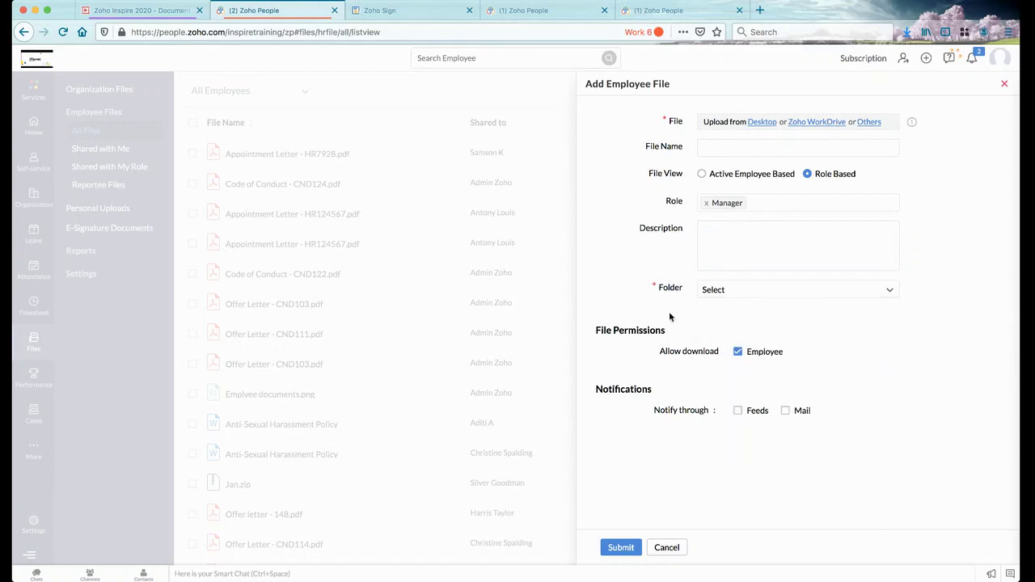
Switch to Active Employee Based and toggle the employee and reporting-manager view/download permissions
{"action": "left_click", "coordinate": [701, 174]}
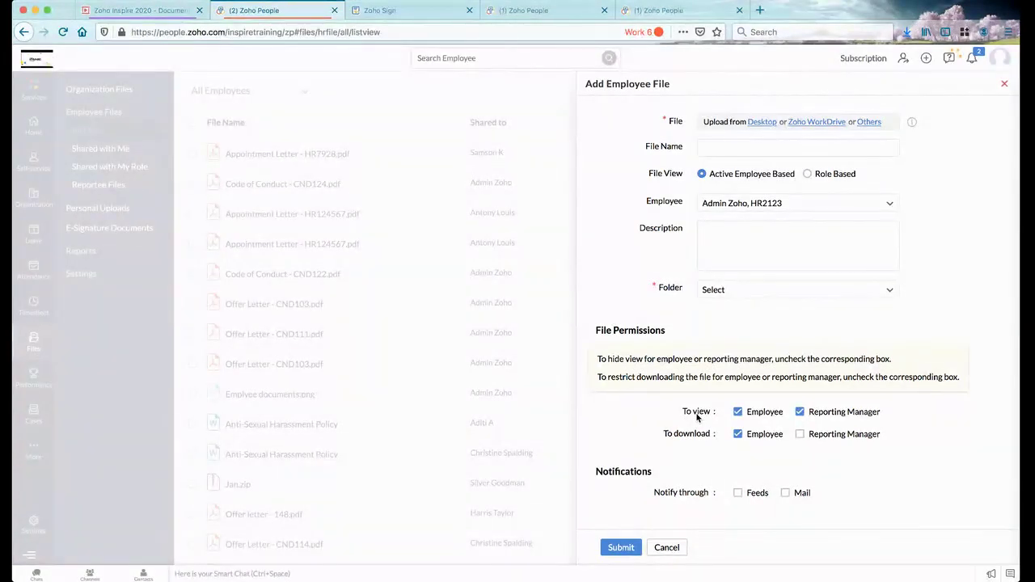
{"action": "left_click", "coordinate": [800, 412]}
{"action": "left_click", "coordinate": [800, 412]}
{"action": "left_click", "coordinate": [738, 412]}
{"action": "left_click", "coordinate": [738, 436]}
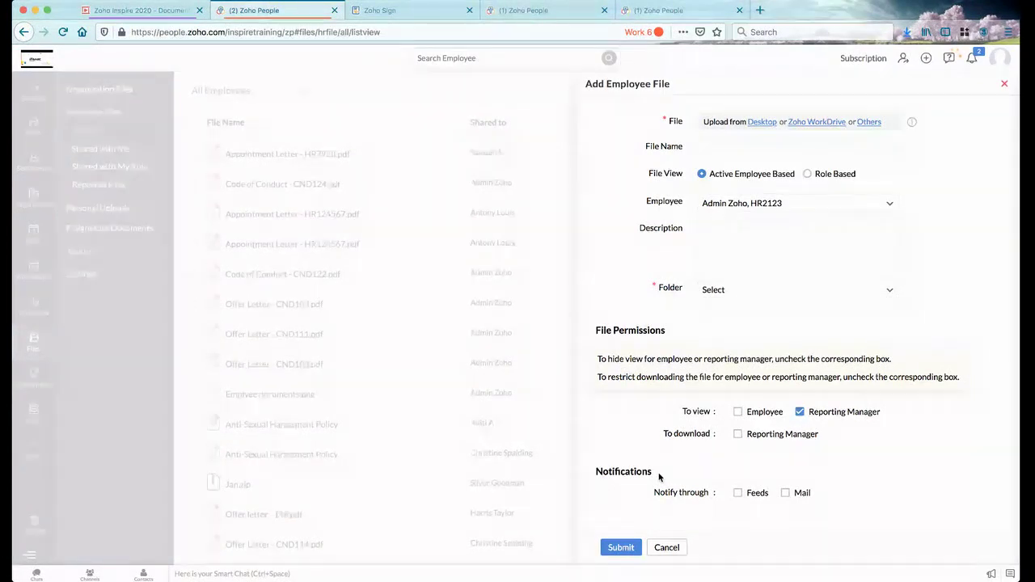
Tick Feeds and Mail notifications, then close the employee file form unsaved
{"action": "left_click", "coordinate": [738, 493]}
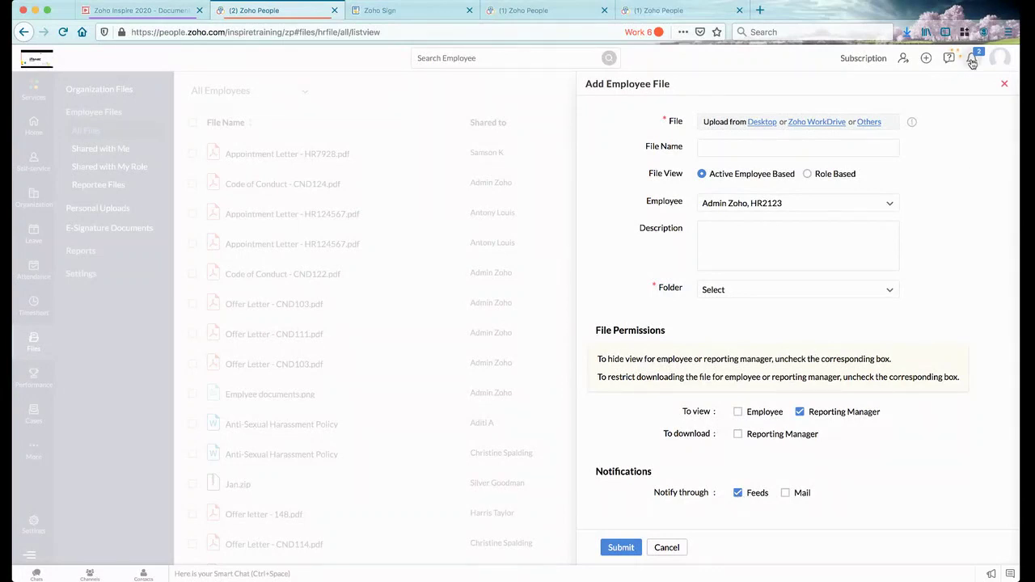
{"action": "left_click", "coordinate": [785, 493]}
{"action": "left_click", "coordinate": [1004, 87]}
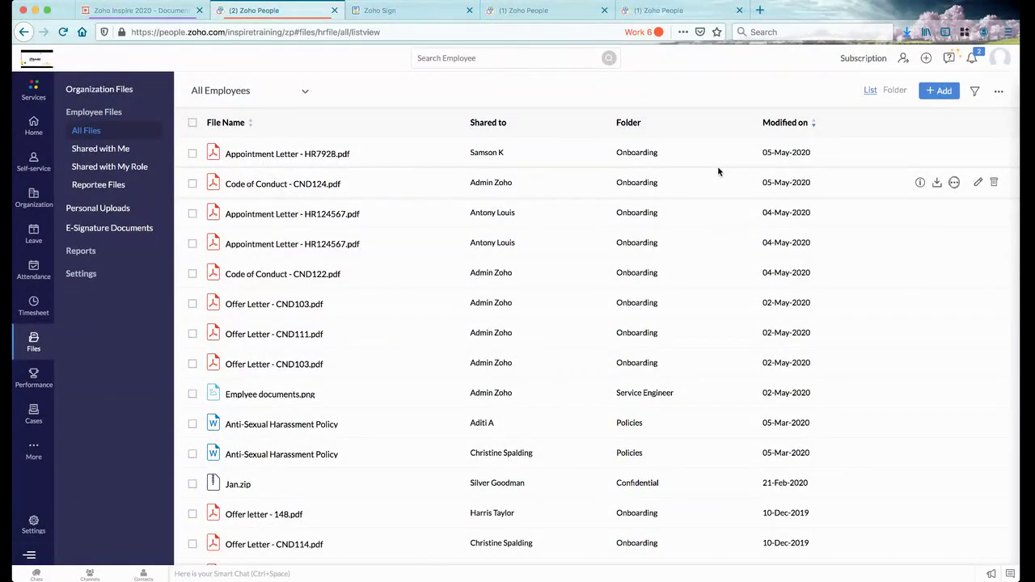
Choose Import from the employee files' more-options menu
{"action": "left_click", "coordinate": [998, 91]}
{"action": "left_click", "coordinate": [964, 117]}
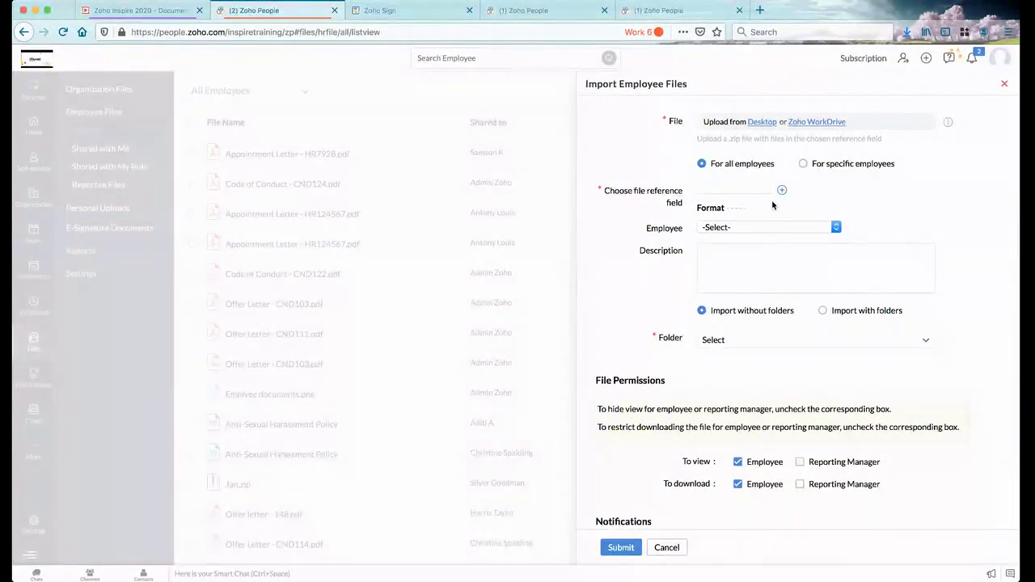
{"action": "left_click", "coordinate": [803, 164]}
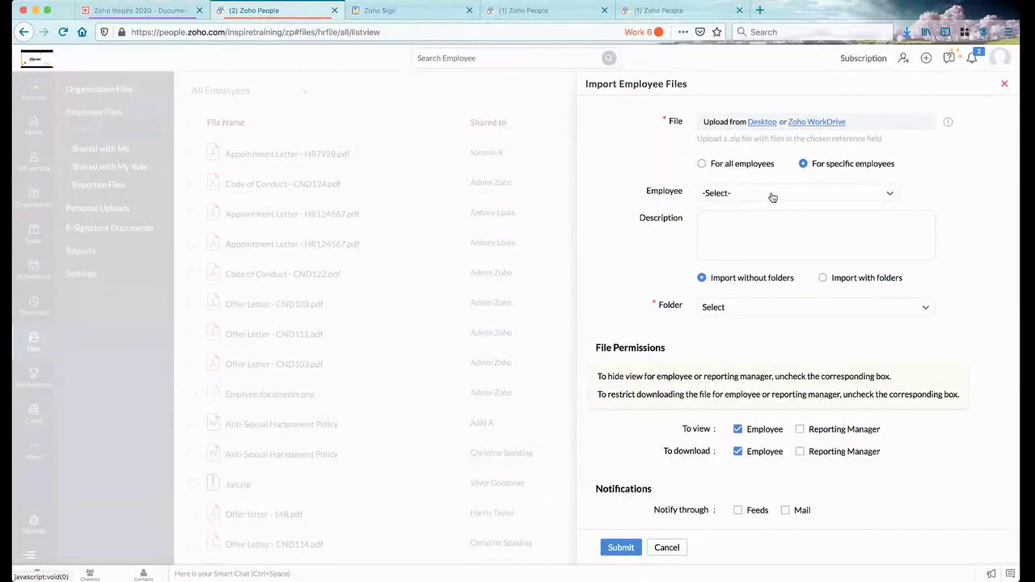
{"action": "left_click", "coordinate": [773, 197]}
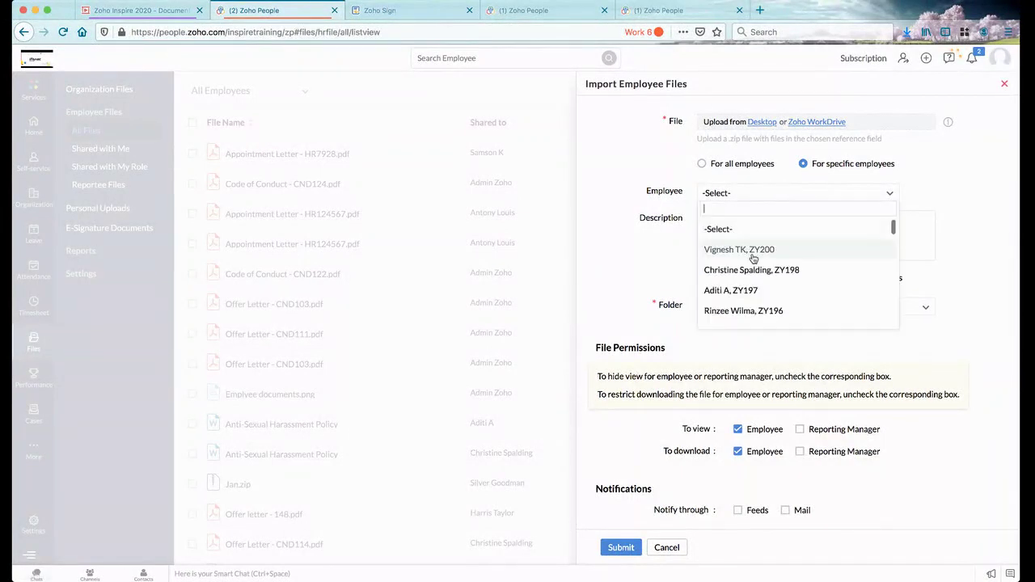
{"action": "left_click", "coordinate": [753, 252]}
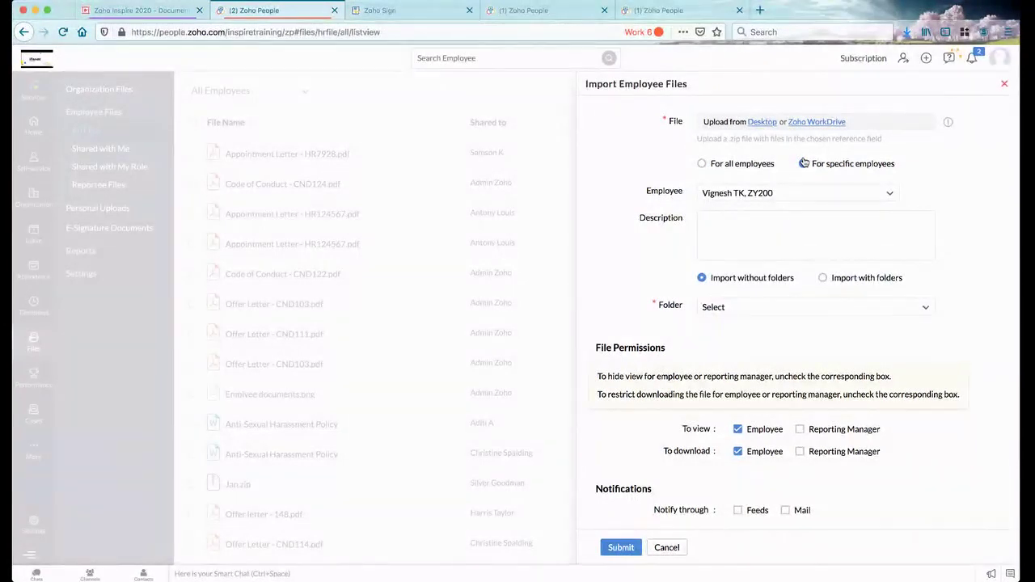
{"action": "left_click", "coordinate": [703, 164]}
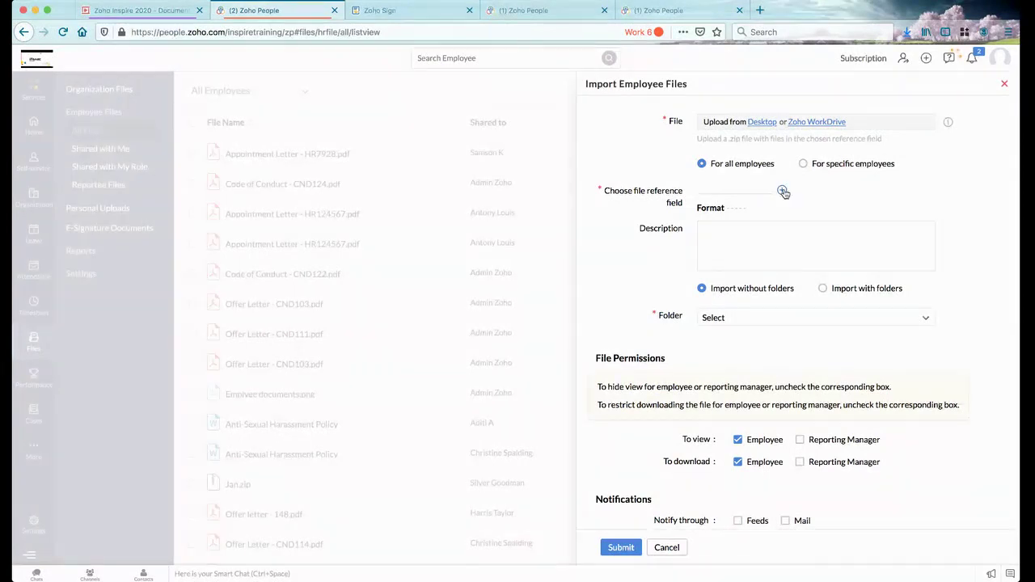
Set the file reference to EmployeeID followed by First Name
{"action": "left_click", "coordinate": [751, 190]}
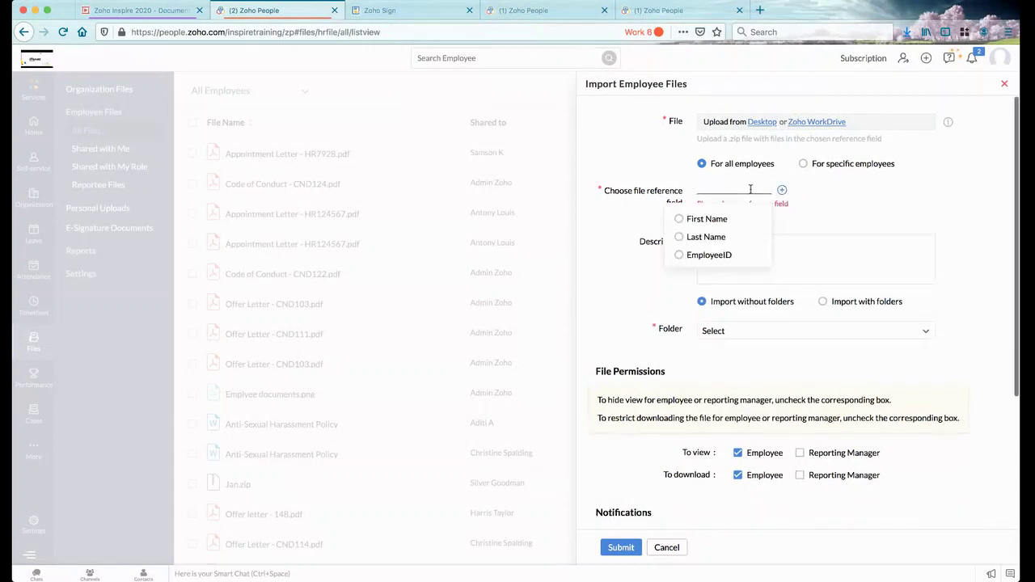
{"action": "left_click", "coordinate": [710, 255]}
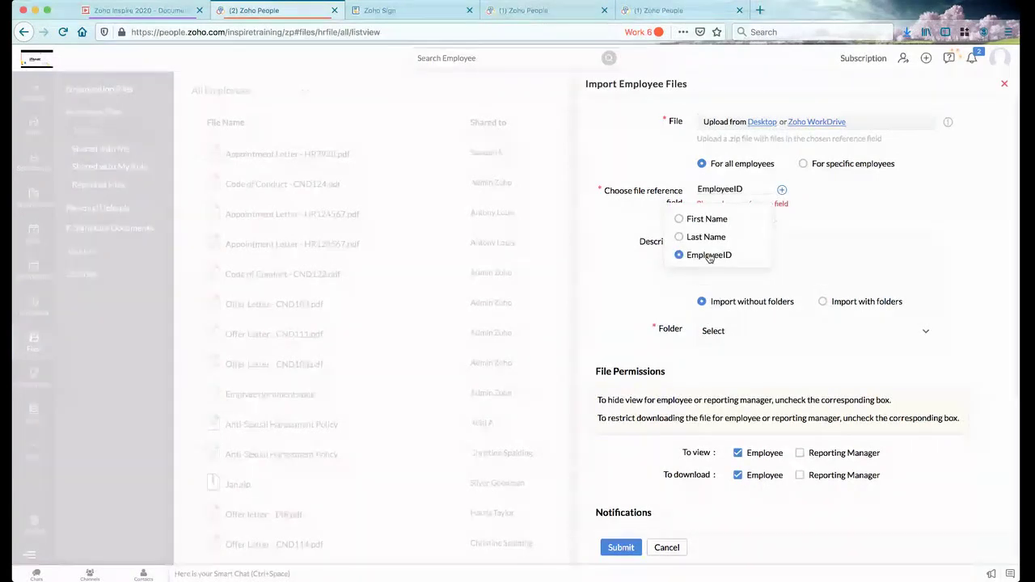
{"action": "left_click", "coordinate": [783, 189]}
{"action": "left_click", "coordinate": [805, 191]}
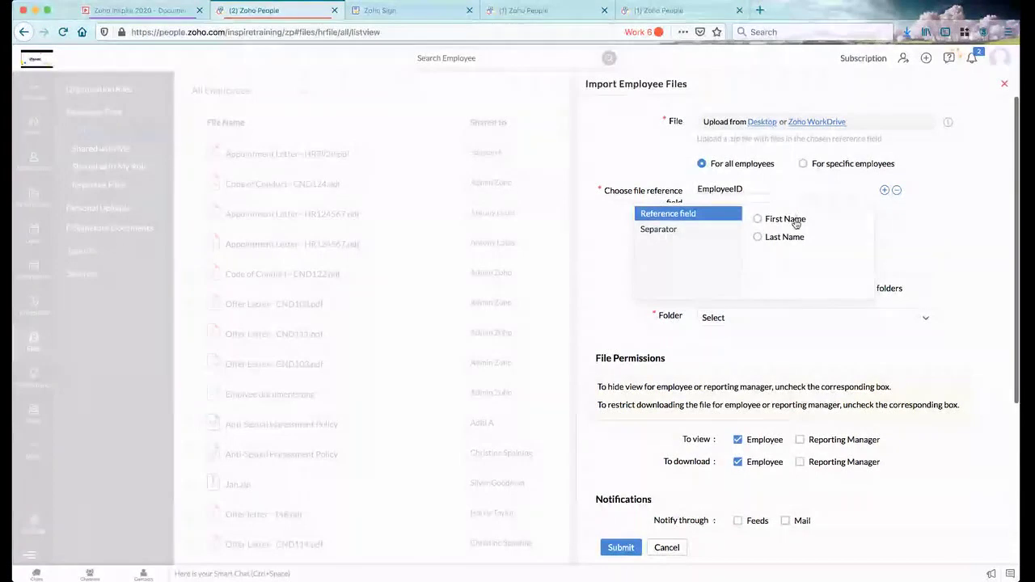
{"action": "left_click", "coordinate": [788, 218]}
{"action": "left_click", "coordinate": [924, 207]}
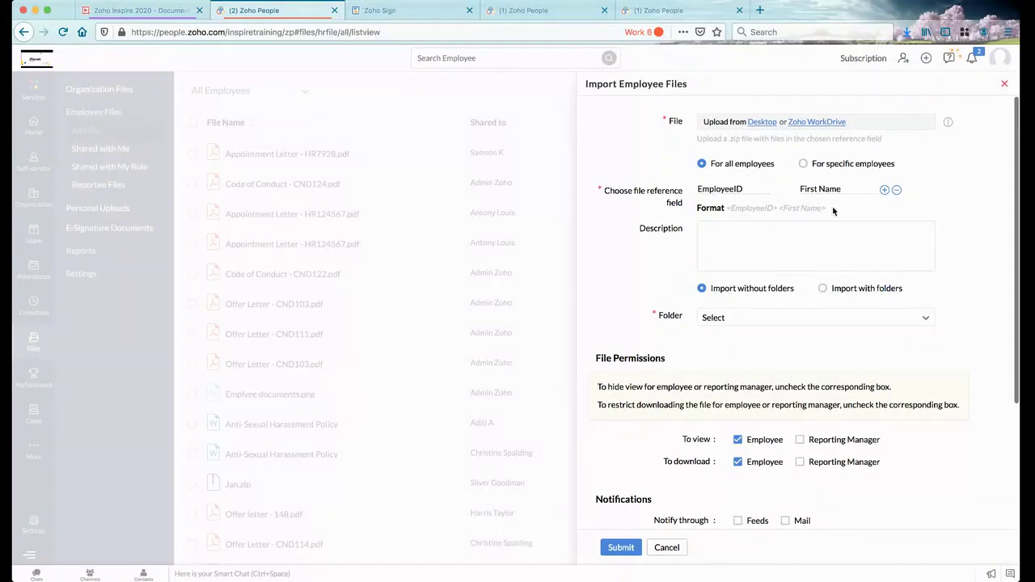
Append a Hyphen(-) separator, giving the format <EmployeeID> <First Name> <-> <documentname>
{"action": "left_click", "coordinate": [885, 191]}
{"action": "left_click", "coordinate": [918, 192]}
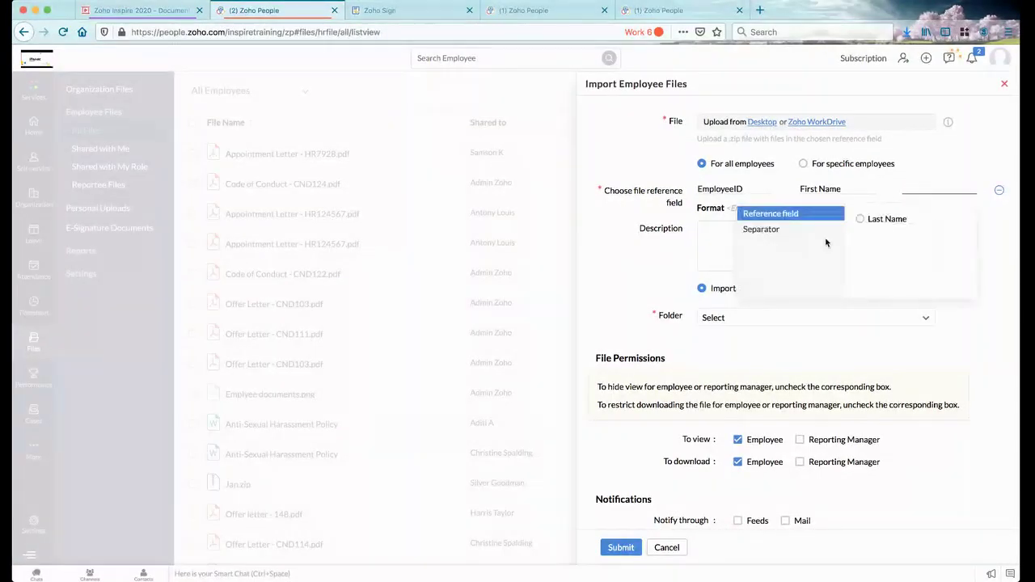
{"action": "mouse_move", "coordinate": [800, 234]}
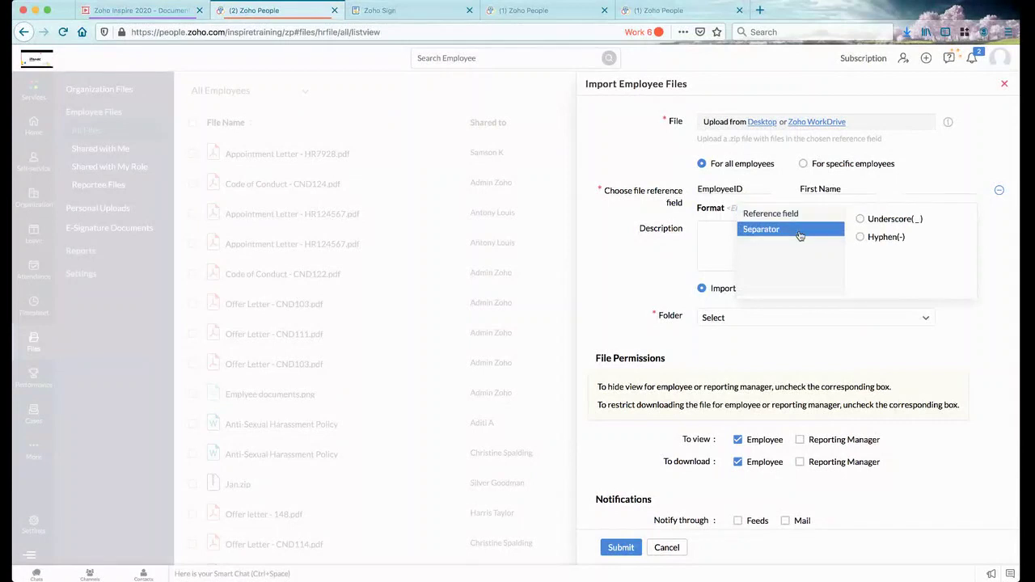
{"action": "left_click", "coordinate": [863, 237]}
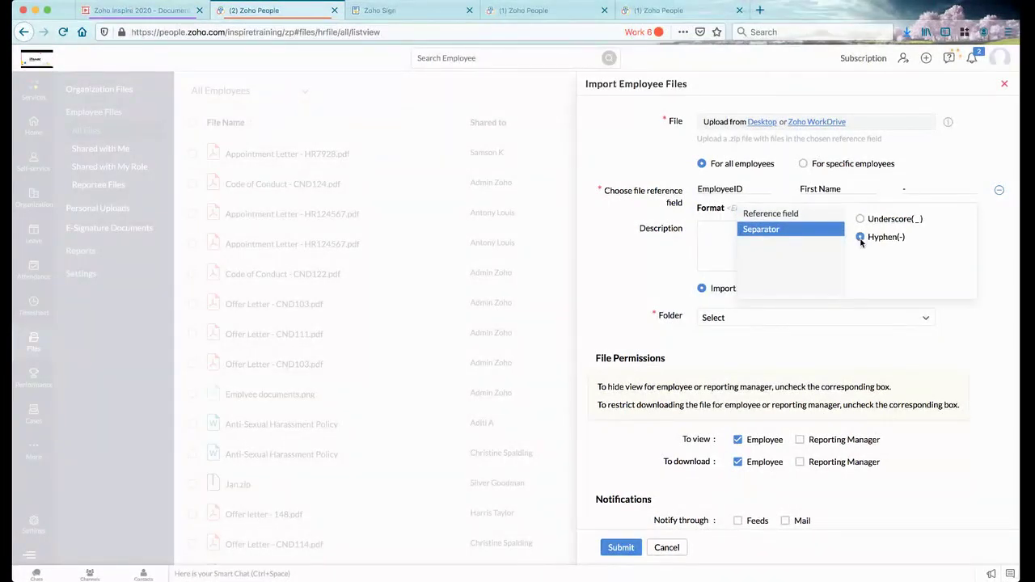
{"action": "left_click", "coordinate": [936, 164]}
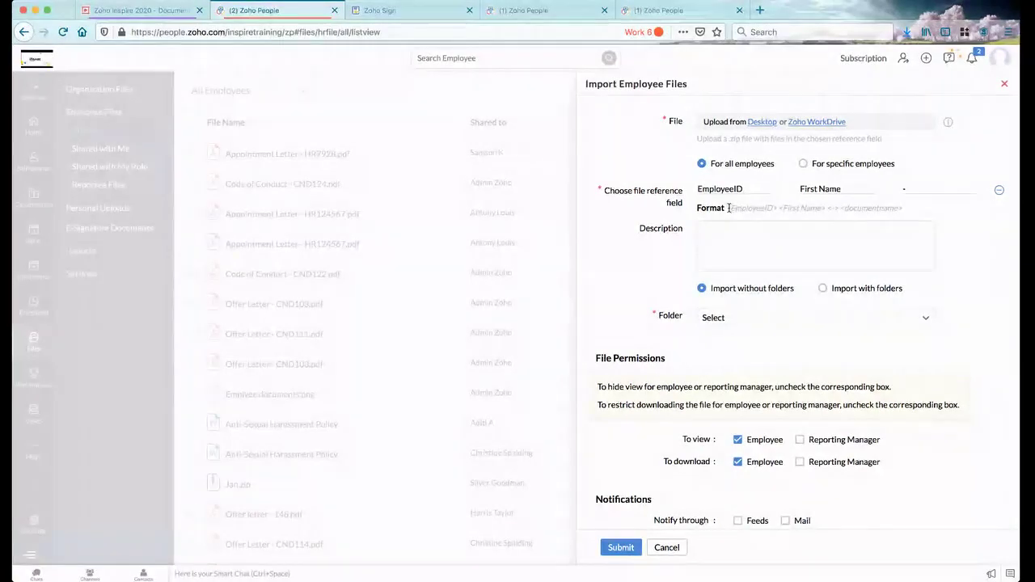
{"action": "left_click_drag", "start_coordinate": [728, 208], "coordinate": [799, 207]}
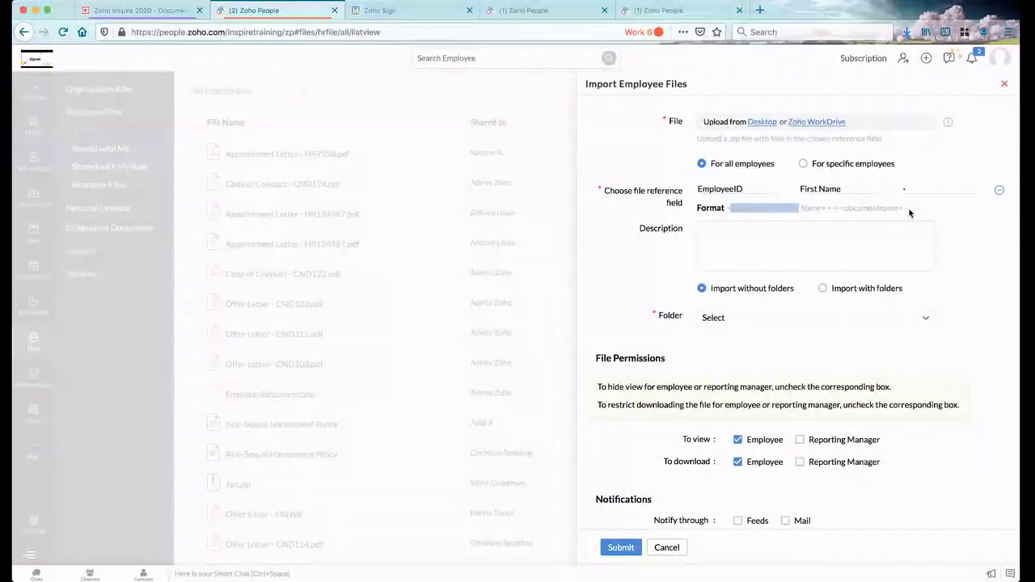
{"action": "left_click", "coordinate": [910, 214]}
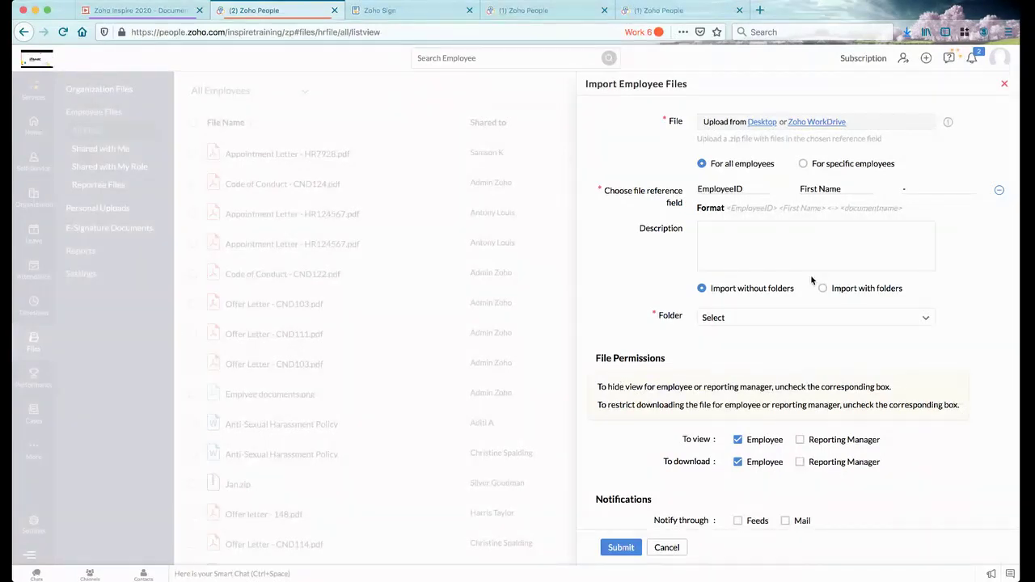
{"action": "scroll", "coordinate": [811, 274], "scroll_direction": "down", "scroll_amount": 1}
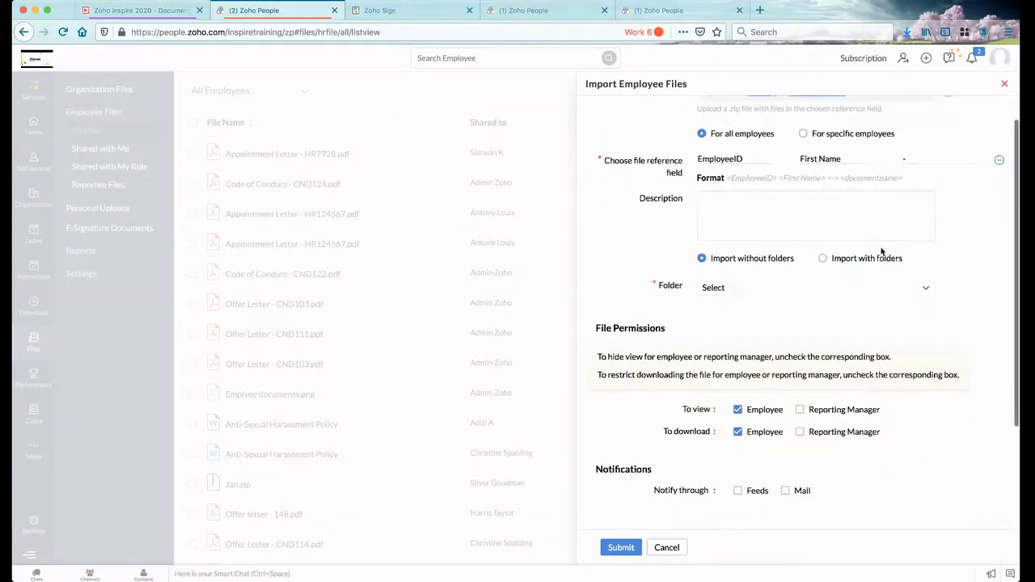
{"action": "left_click", "coordinate": [823, 258]}
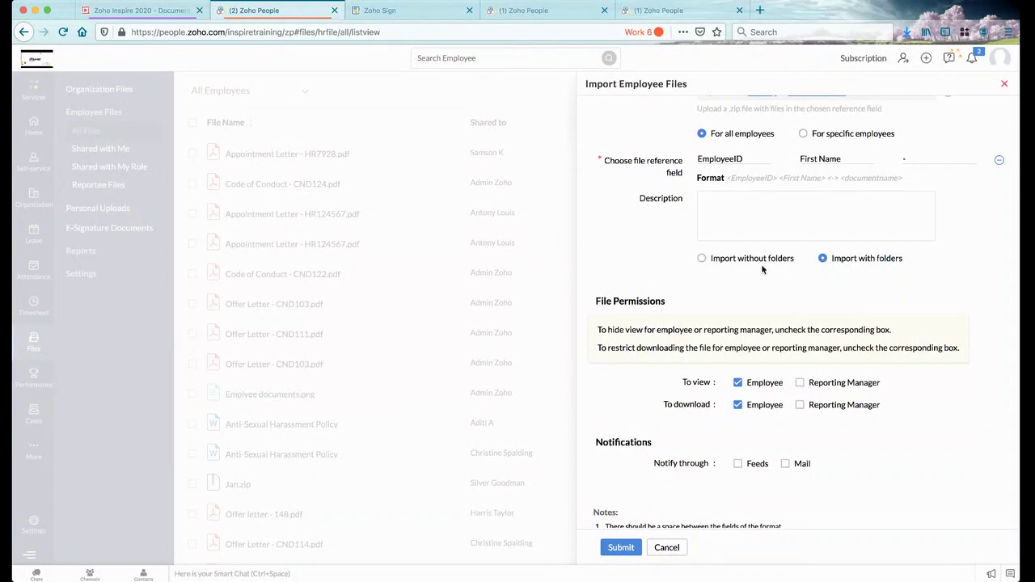
{"action": "left_click", "coordinate": [739, 261]}
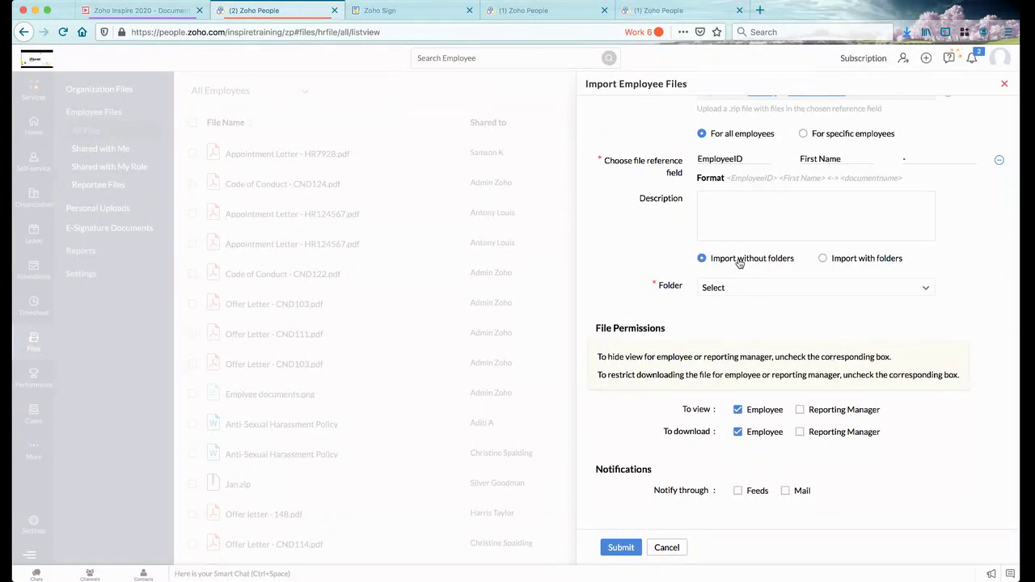
{"action": "scroll", "coordinate": [776, 296], "scroll_direction": "down", "scroll_amount": 3}
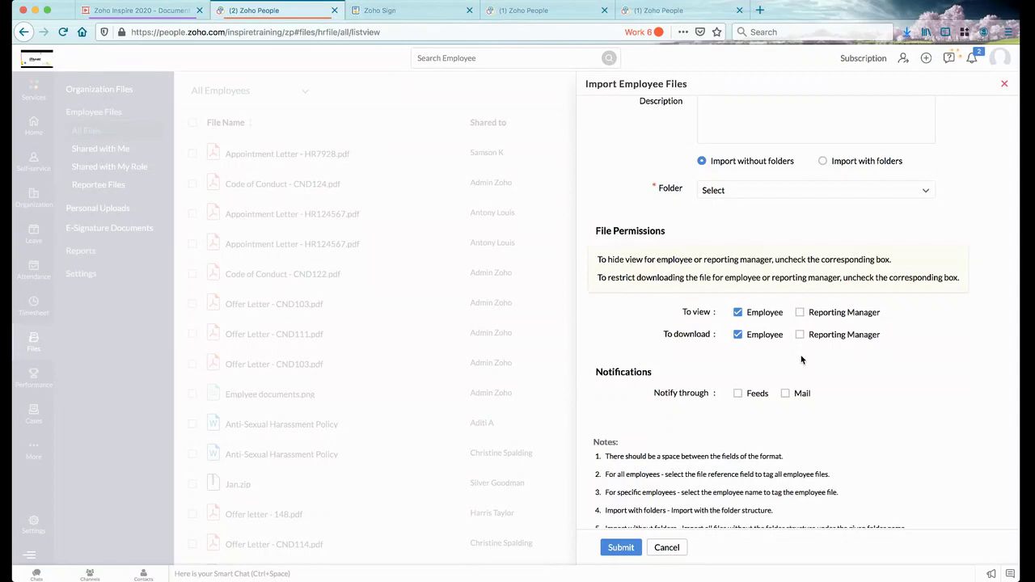
{"action": "scroll", "coordinate": [789, 394], "scroll_direction": "down", "scroll_amount": 1}
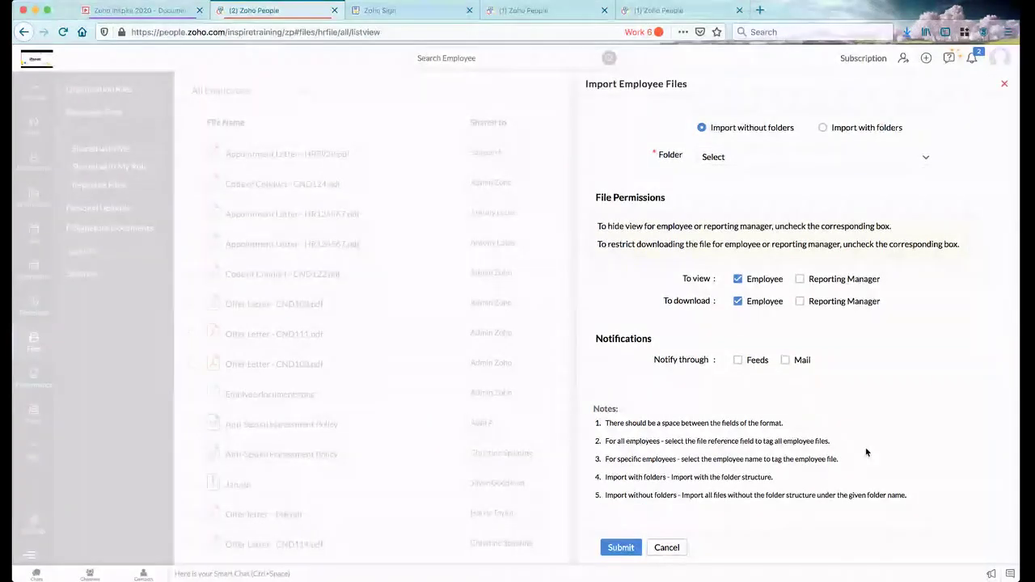
{"action": "left_click_drag", "start_coordinate": [934, 502], "coordinate": [597, 422]}
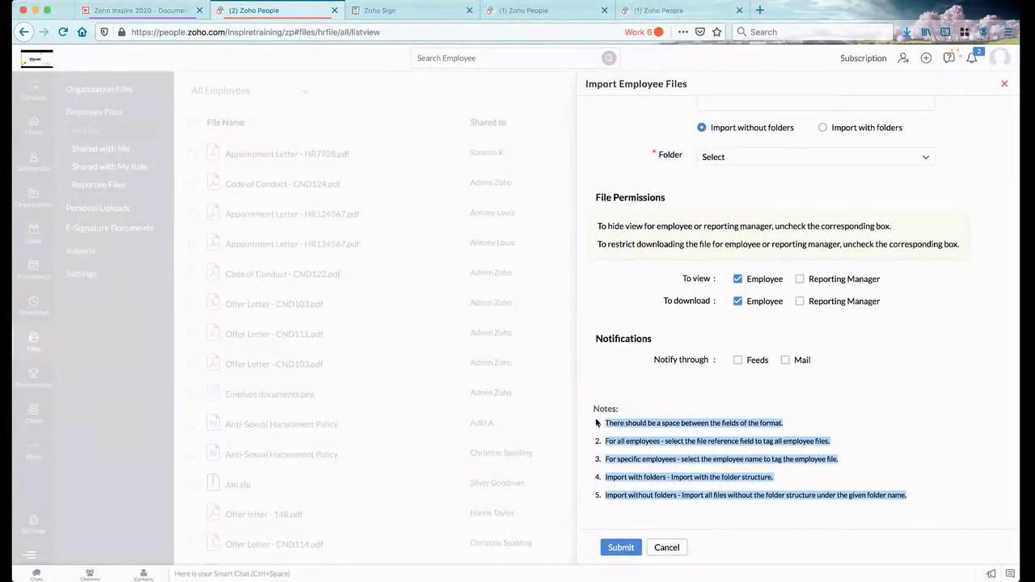
{"action": "left_click", "coordinate": [796, 397]}
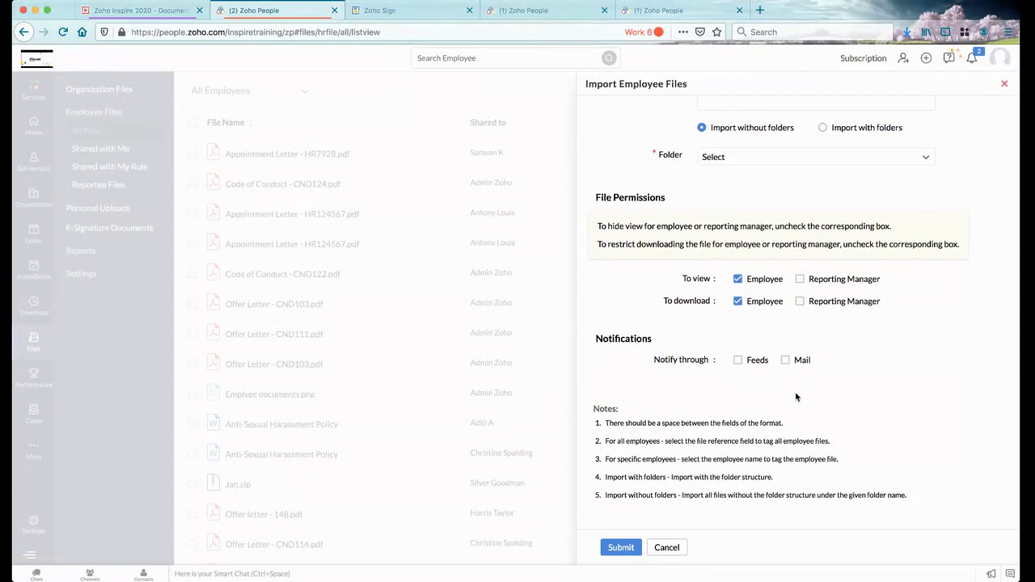
{"action": "scroll", "coordinate": [796, 392], "scroll_direction": "up", "scroll_amount": 4}
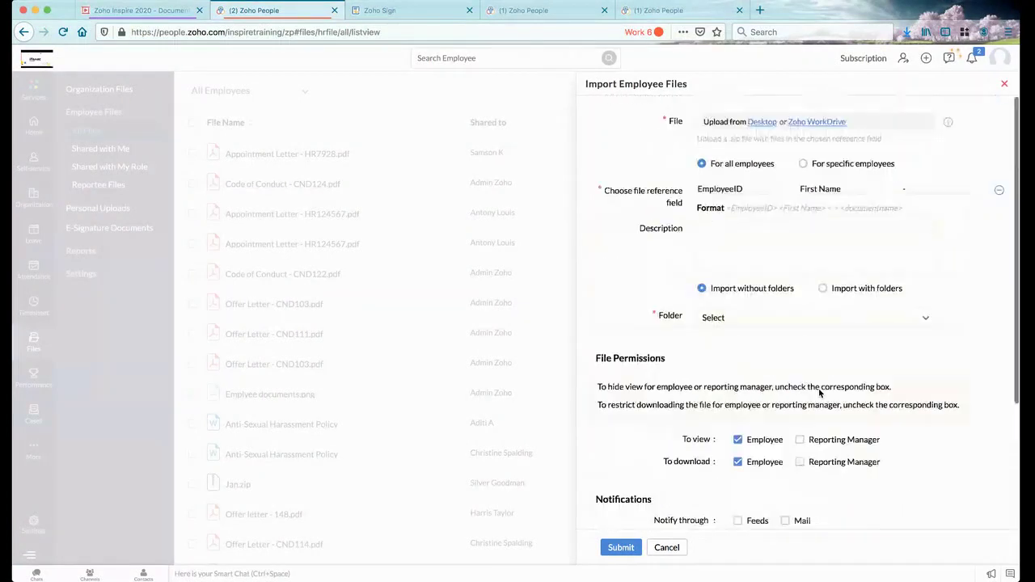
Close the Import Employee Files form and look over the file list
{"action": "left_click", "coordinate": [1008, 88]}
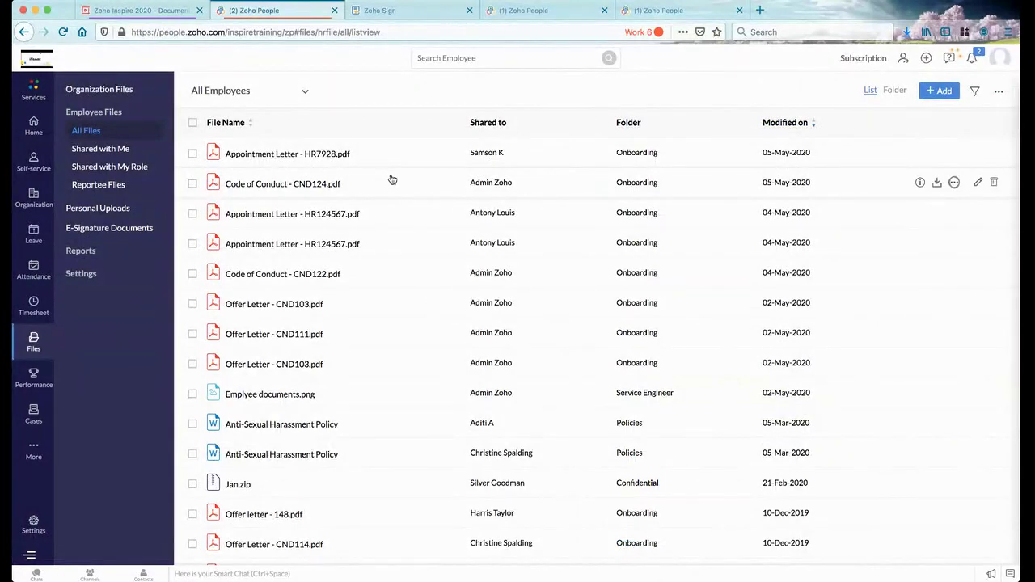
{"action": "scroll", "coordinate": [416, 289], "scroll_direction": "down", "scroll_amount": 5}
{"action": "scroll", "coordinate": [416, 289], "scroll_direction": "up", "scroll_amount": 5}
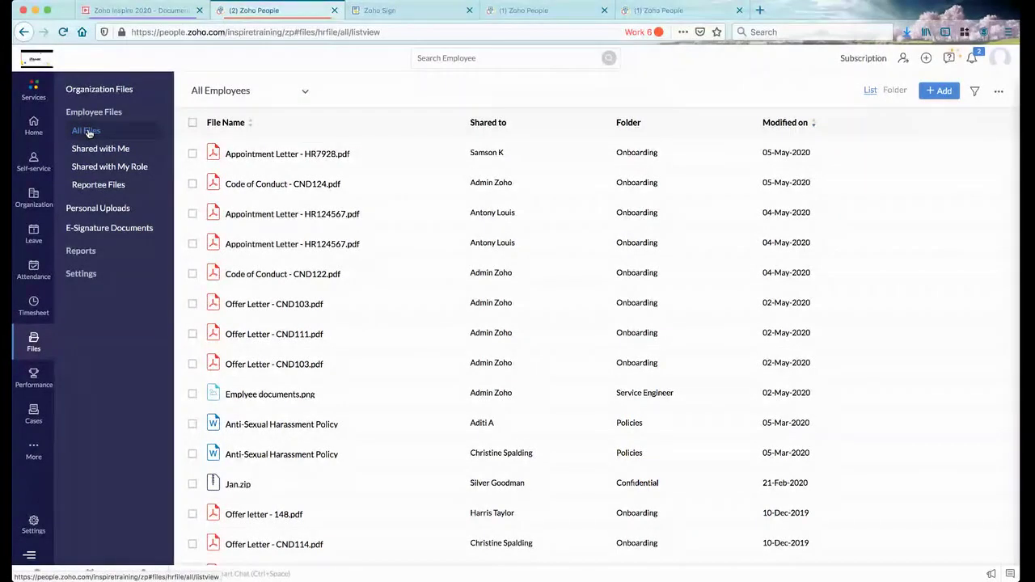
Review Shared with Me and Shared with My Role, then open filters on All Files
{"action": "left_click", "coordinate": [119, 153]}
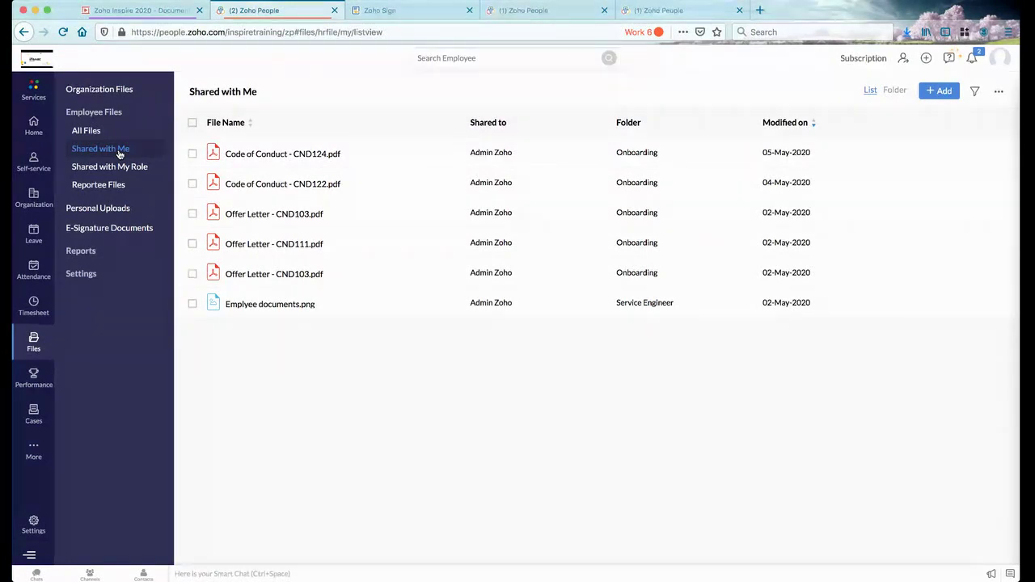
{"action": "left_click", "coordinate": [119, 168]}
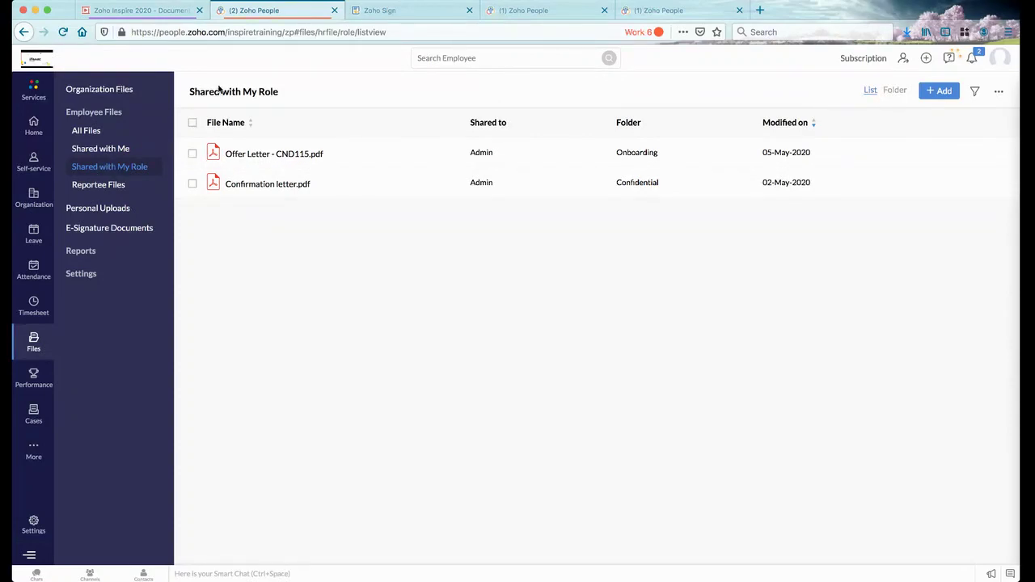
{"action": "left_click", "coordinate": [89, 130]}
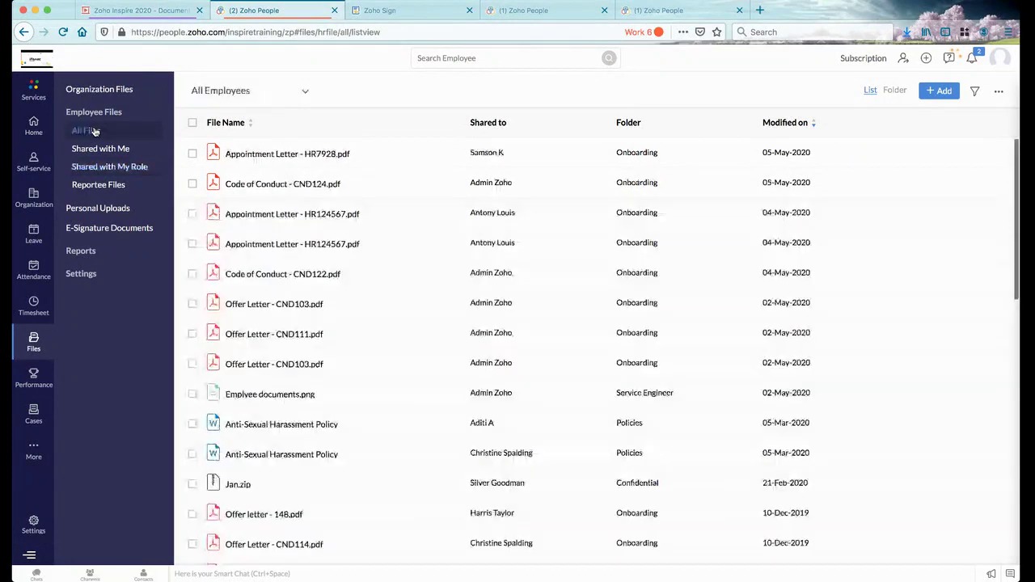
{"action": "scroll", "coordinate": [377, 286], "scroll_direction": "down", "scroll_amount": 4}
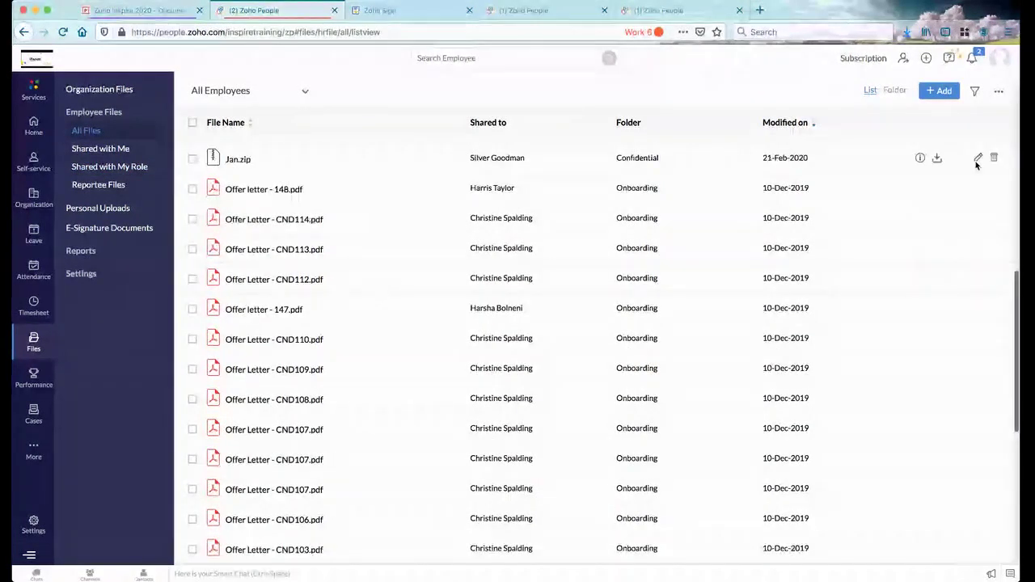
{"action": "left_click", "coordinate": [975, 93]}
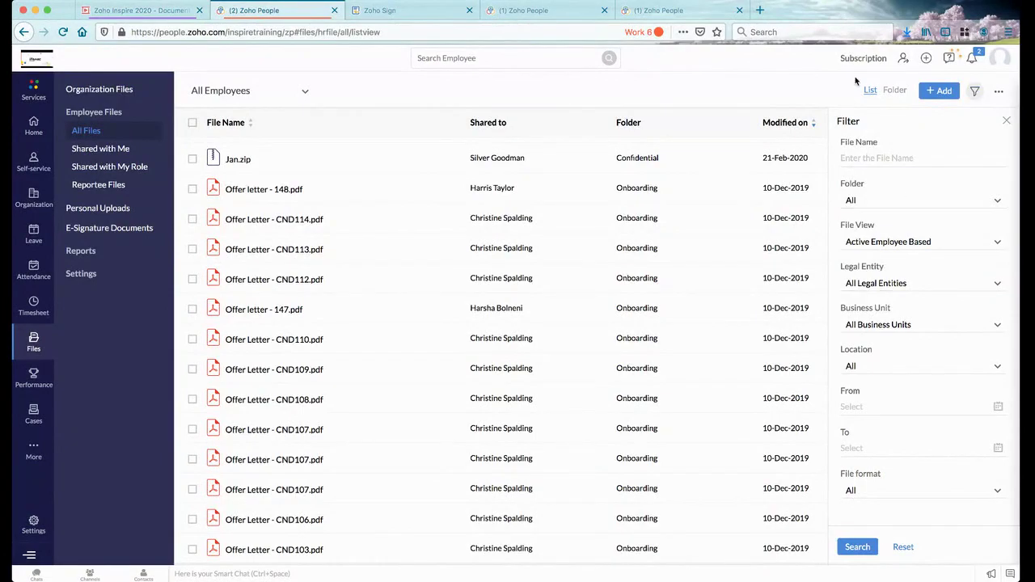
Review the Folder, From date and File format filter options, leaving Folder set to All
{"action": "left_click", "coordinate": [866, 153]}
{"action": "left_click", "coordinate": [905, 200]}
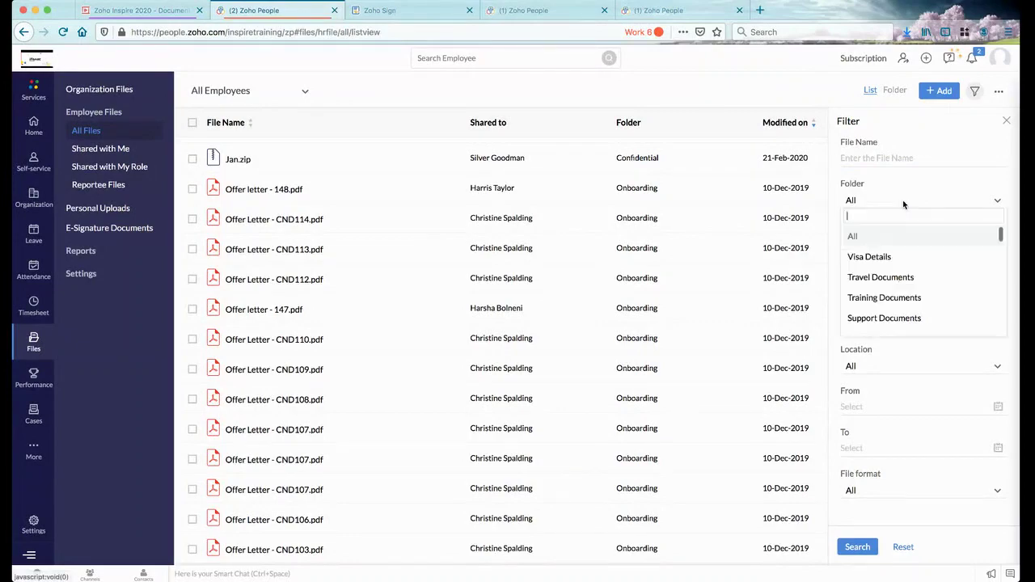
{"action": "left_click", "coordinate": [1008, 182]}
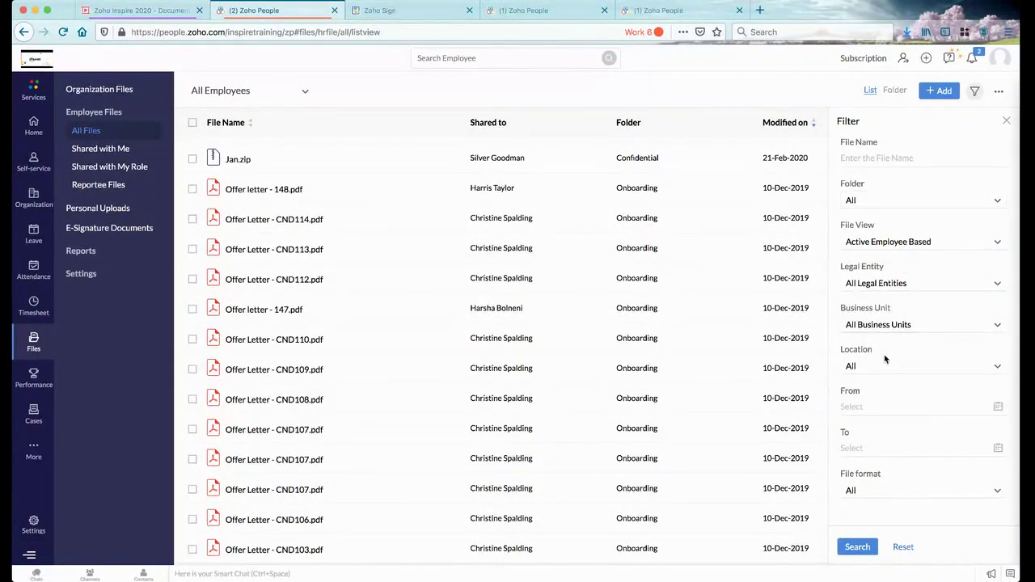
{"action": "left_click", "coordinate": [882, 409]}
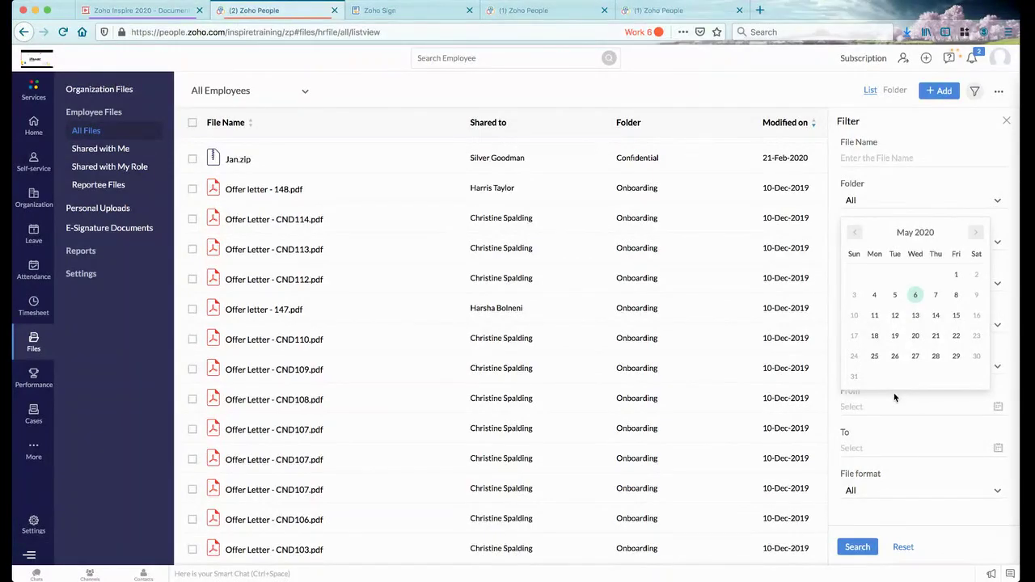
{"action": "left_click", "coordinate": [913, 491]}
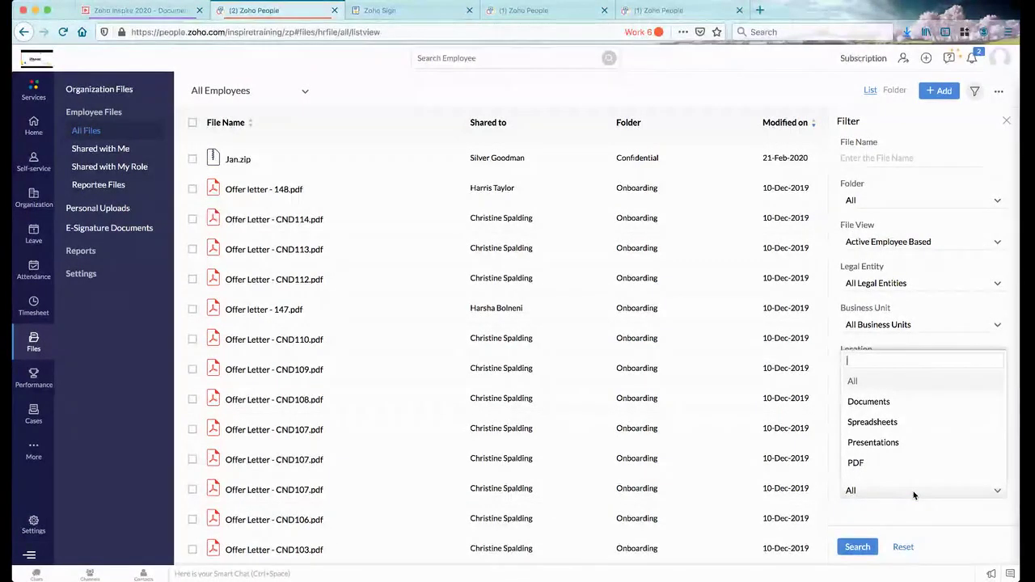
{"action": "scroll", "coordinate": [884, 433], "scroll_direction": "down", "scroll_amount": 3}
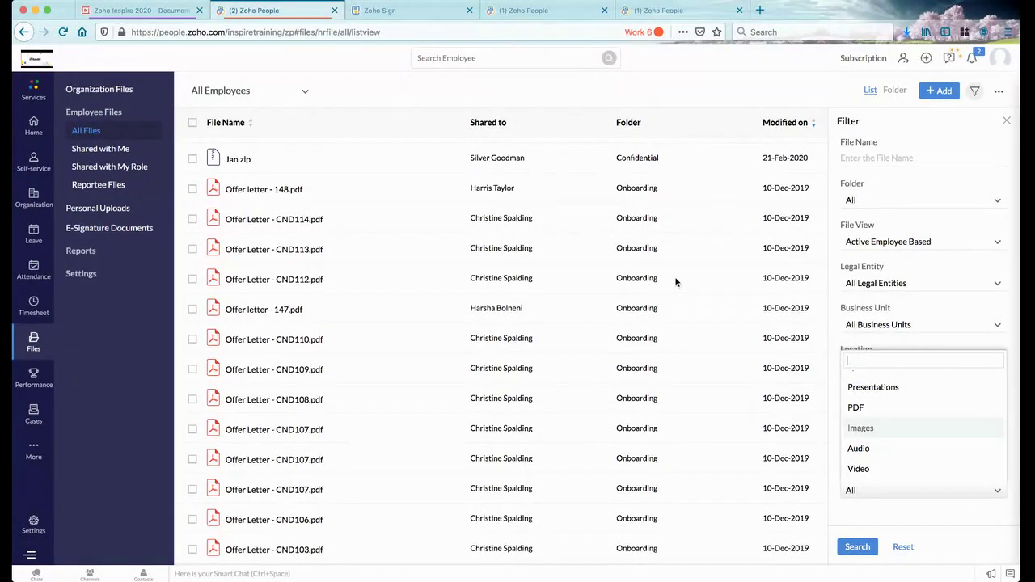
Close the File format list and Filter panel, then go back to the Zoho Inspire presentation
{"action": "left_click", "coordinate": [1007, 120]}
{"action": "left_click", "coordinate": [1007, 120]}
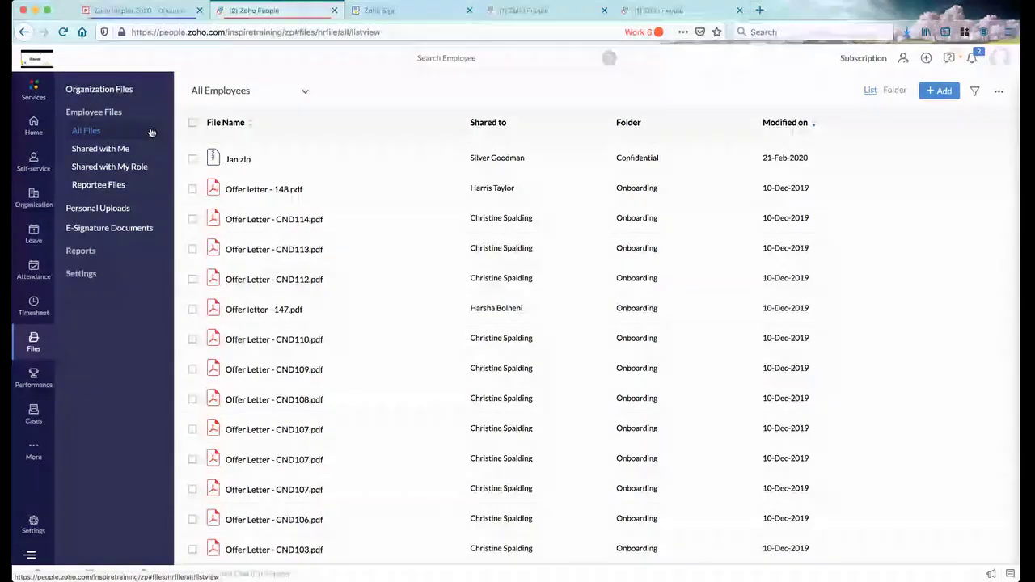
{"action": "left_click", "coordinate": [127, 10]}
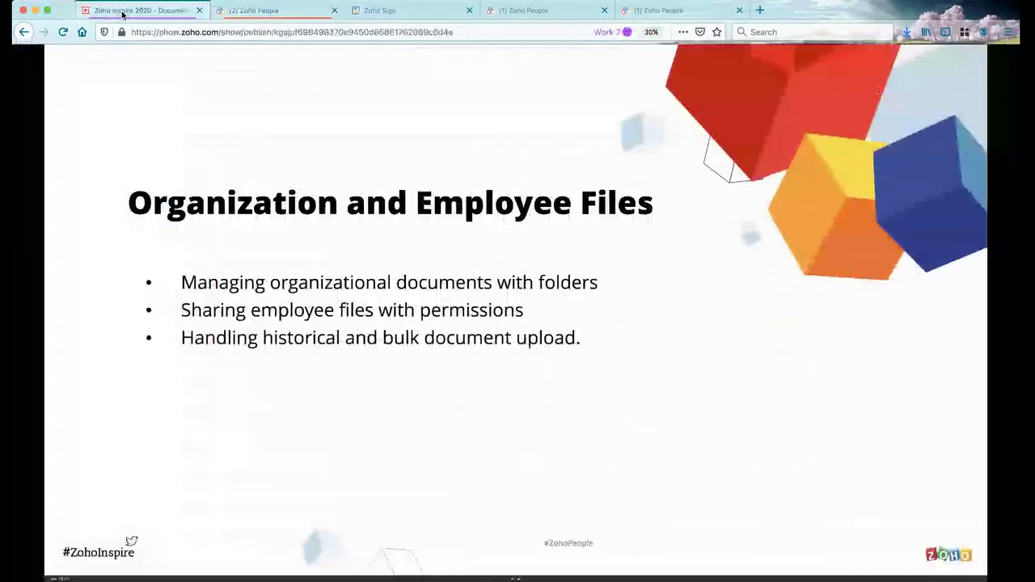
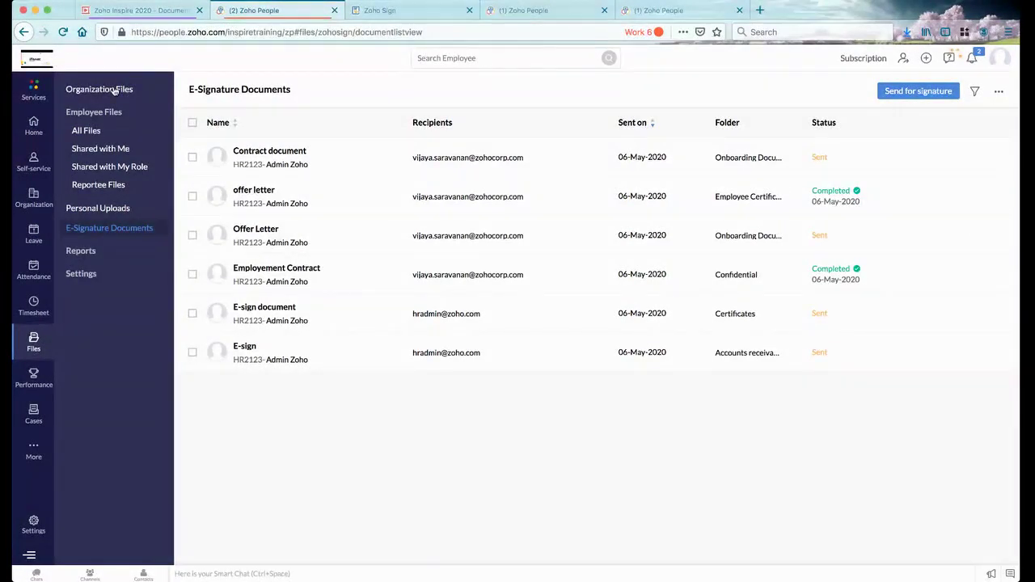
Start a signature request with E-sign.pdf attached and enter the recipient's e-mail address
{"action": "left_click", "coordinate": [919, 91]}
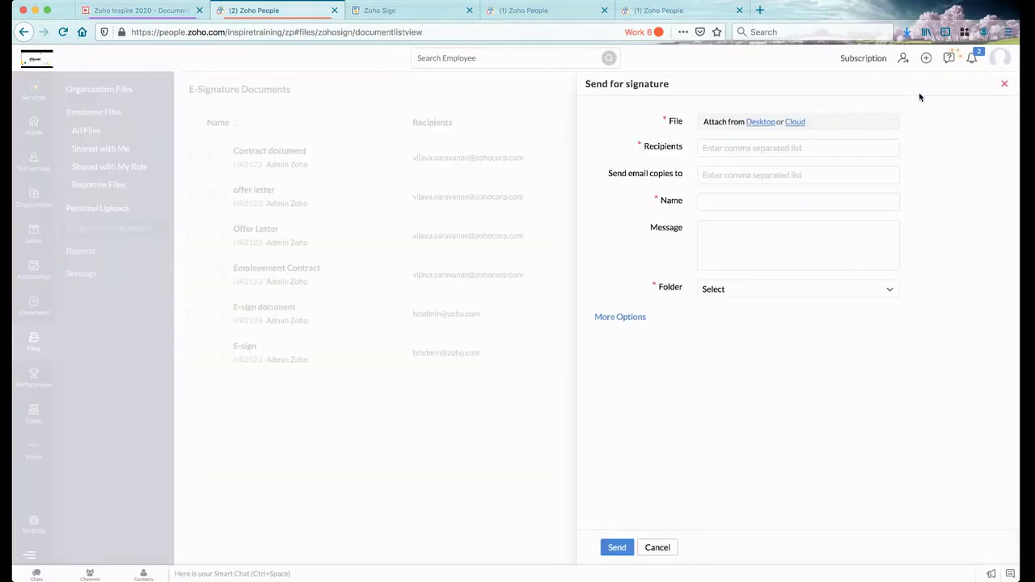
{"action": "left_click", "coordinate": [765, 126]}
{"action": "left_click", "coordinate": [816, 152]}
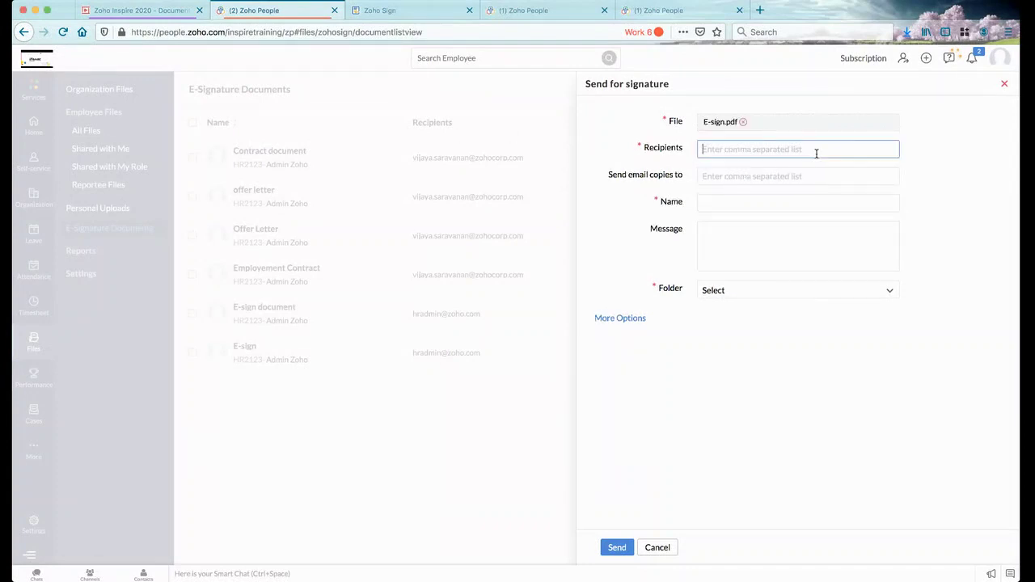
Name the request 'sample e-sign', check the folder list without choosing one, and reveal More Options
{"action": "left_click", "coordinate": [802, 182]}
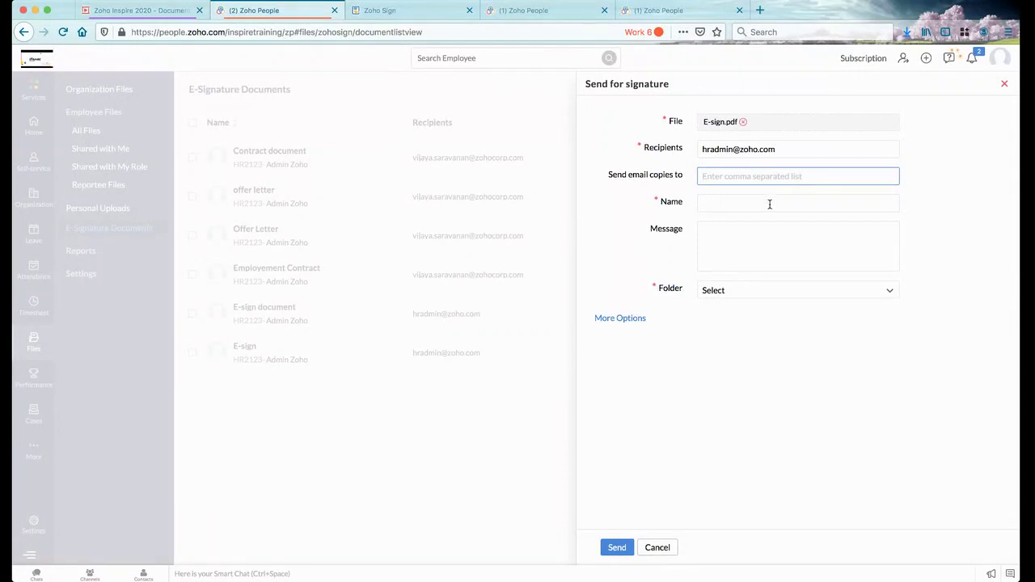
{"action": "left_click", "coordinate": [770, 205]}
{"action": "type", "text": "sampl"}
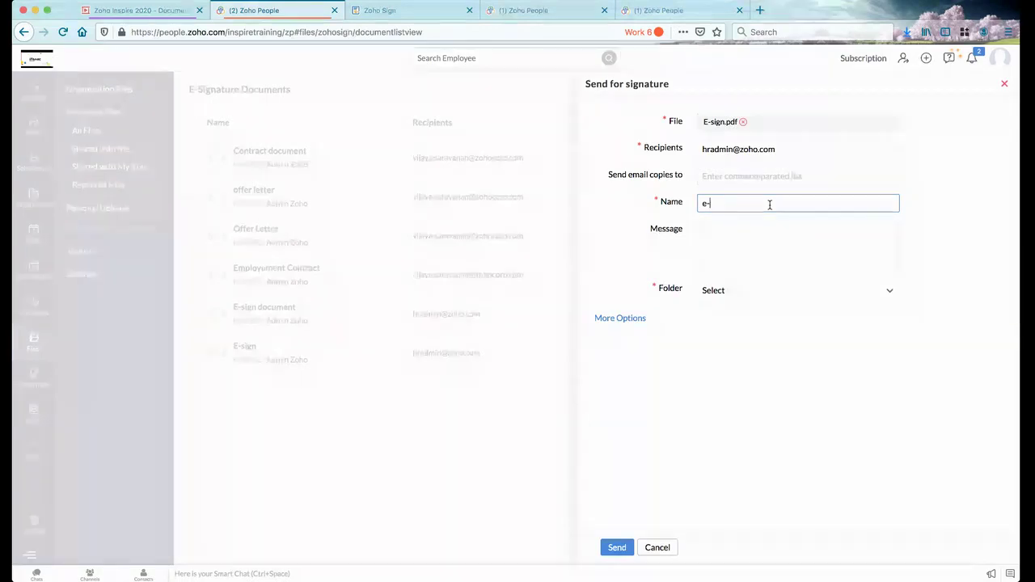
{"action": "type", "text": "e "}
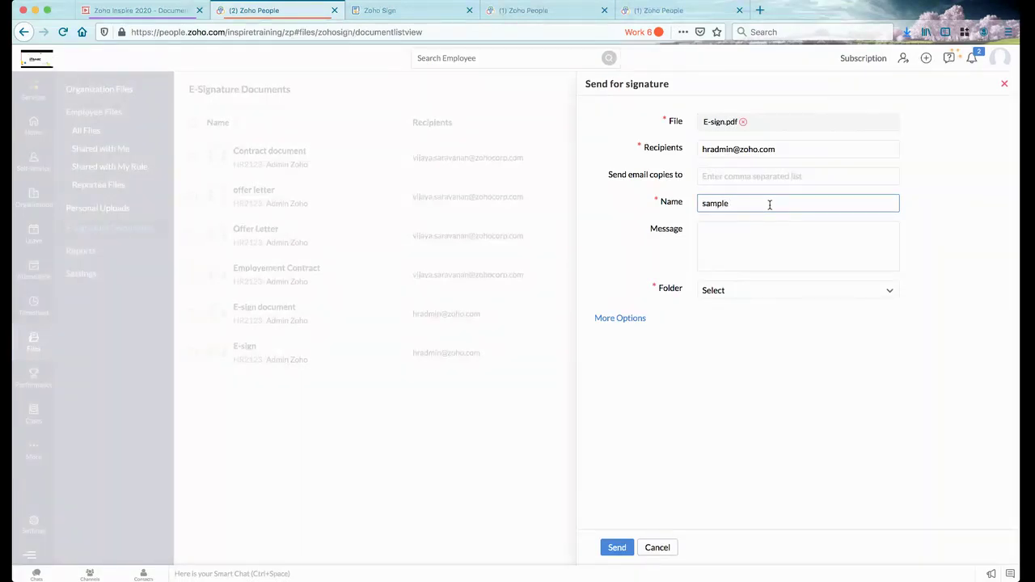
{"action": "type", "text": "e-sign"}
{"action": "left_click", "coordinate": [746, 239]}
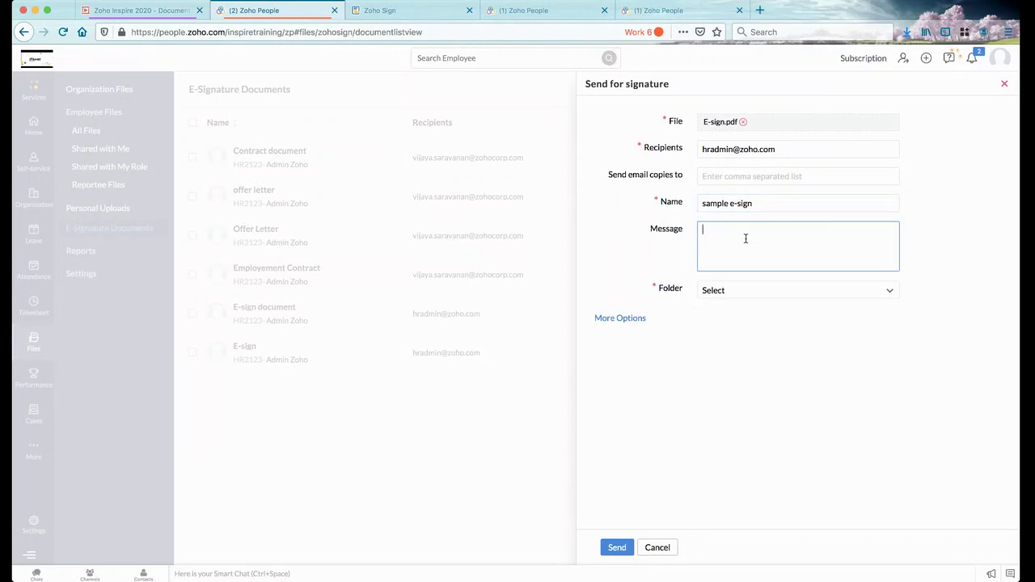
{"action": "left_click", "coordinate": [751, 292]}
{"action": "scroll", "coordinate": [743, 382], "scroll_direction": "down", "scroll_amount": 2}
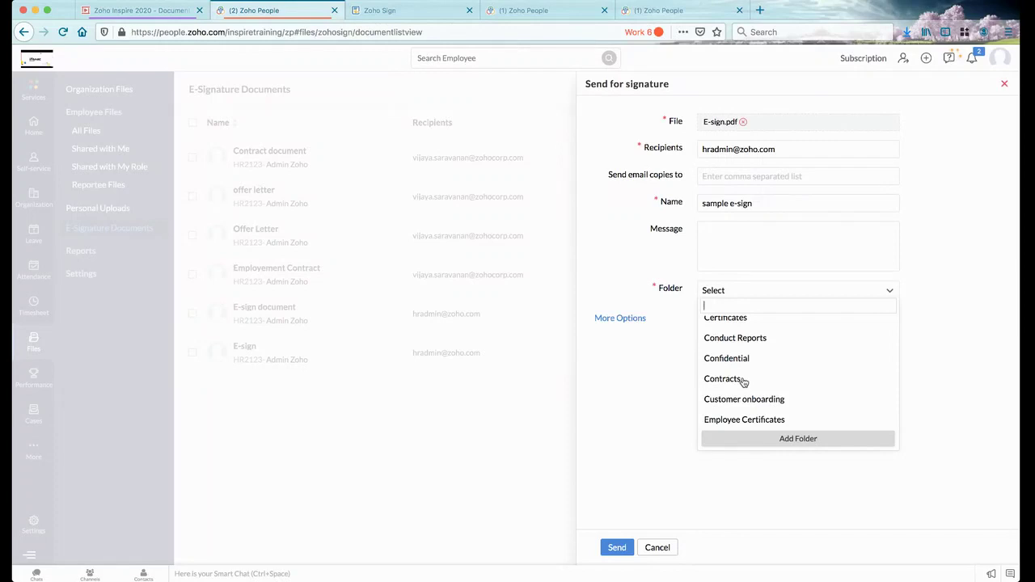
{"action": "left_click", "coordinate": [631, 393]}
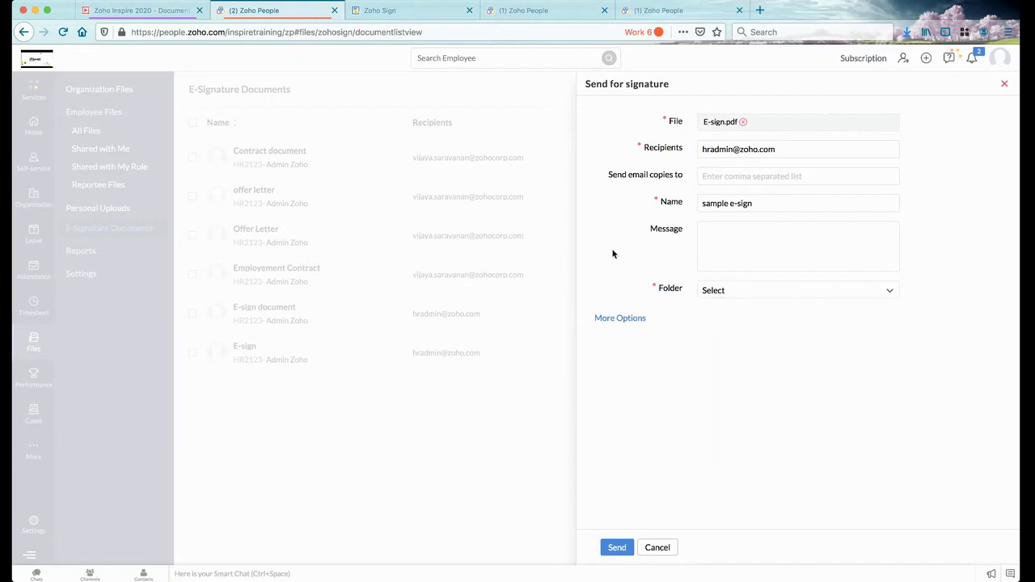
{"action": "left_click", "coordinate": [615, 320]}
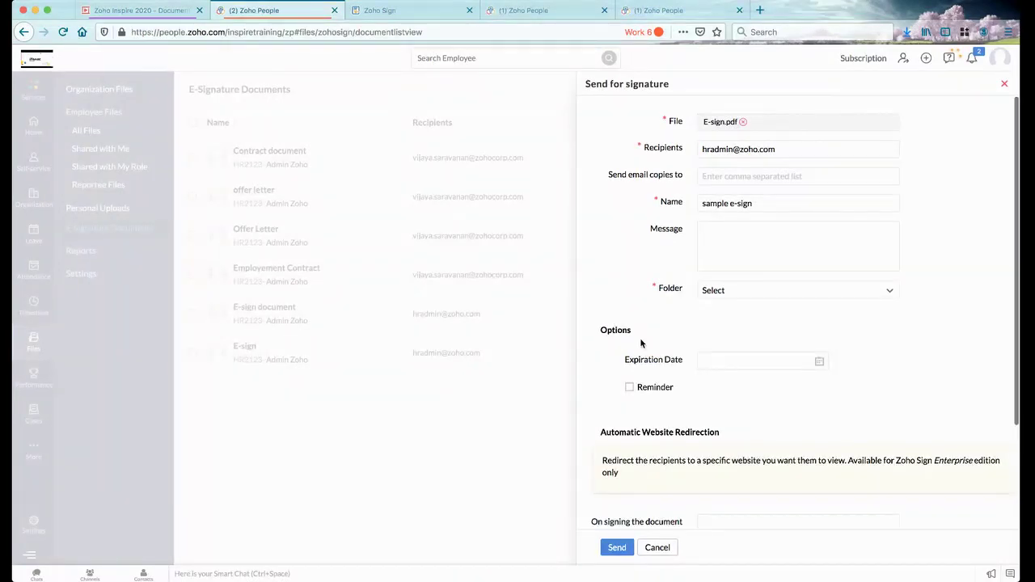
Enable signing reminders, look at the redirect-after-signing field, then cancel the request unsent
{"action": "scroll", "coordinate": [640, 343], "scroll_direction": "down", "scroll_amount": 2}
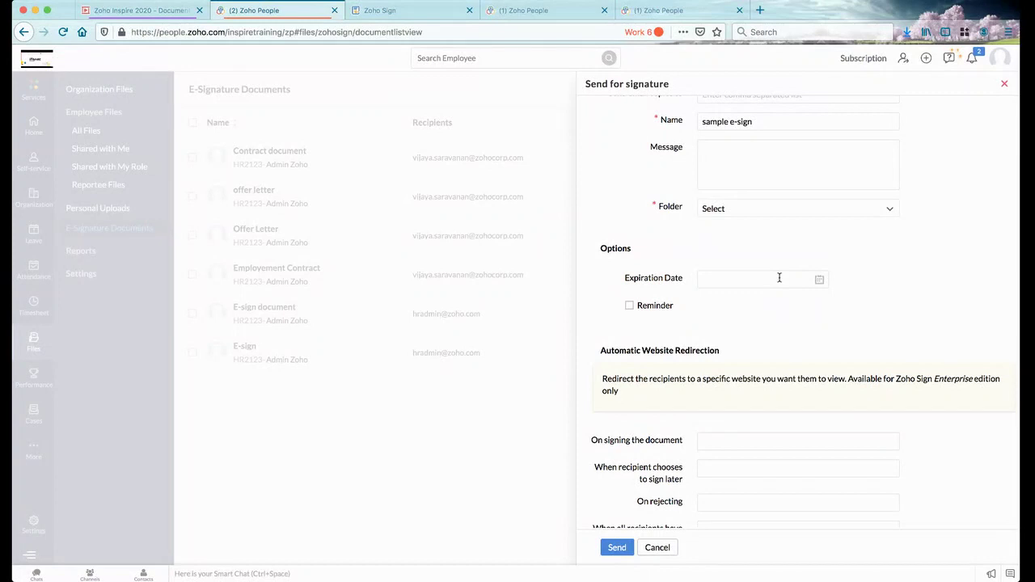
{"action": "left_click", "coordinate": [630, 308]}
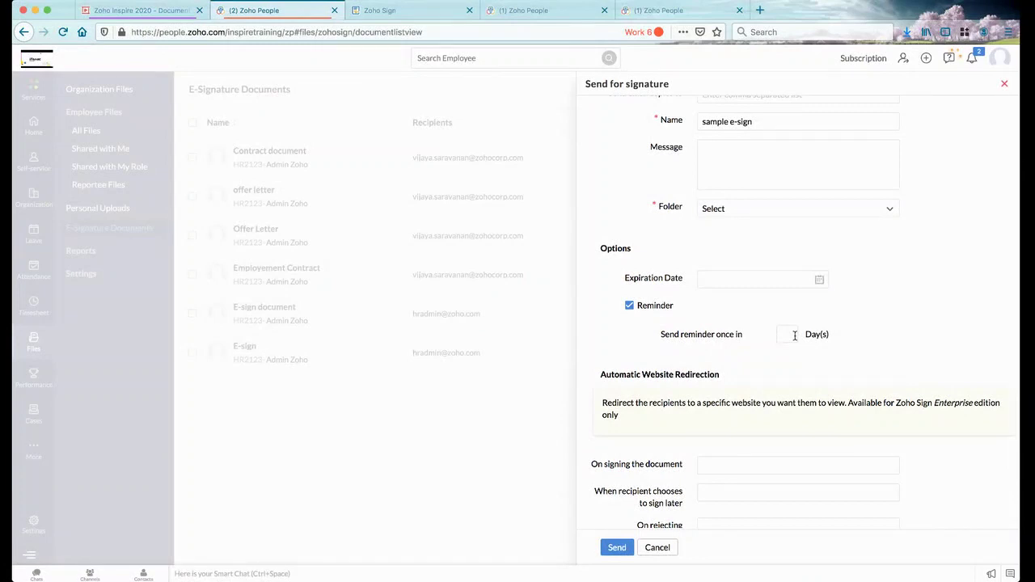
{"action": "scroll", "coordinate": [794, 335], "scroll_direction": "down", "scroll_amount": 2}
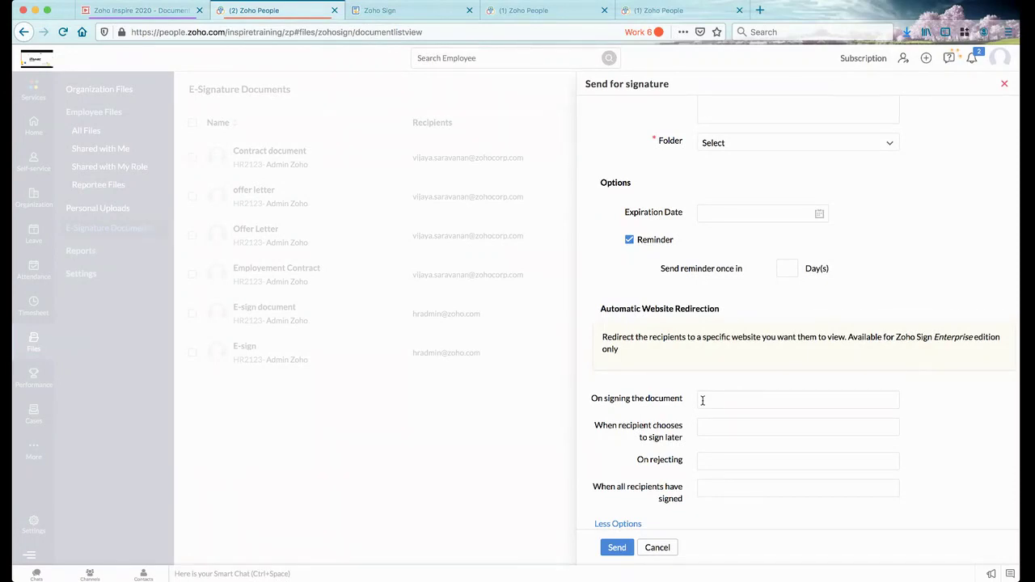
{"action": "left_click", "coordinate": [702, 400]}
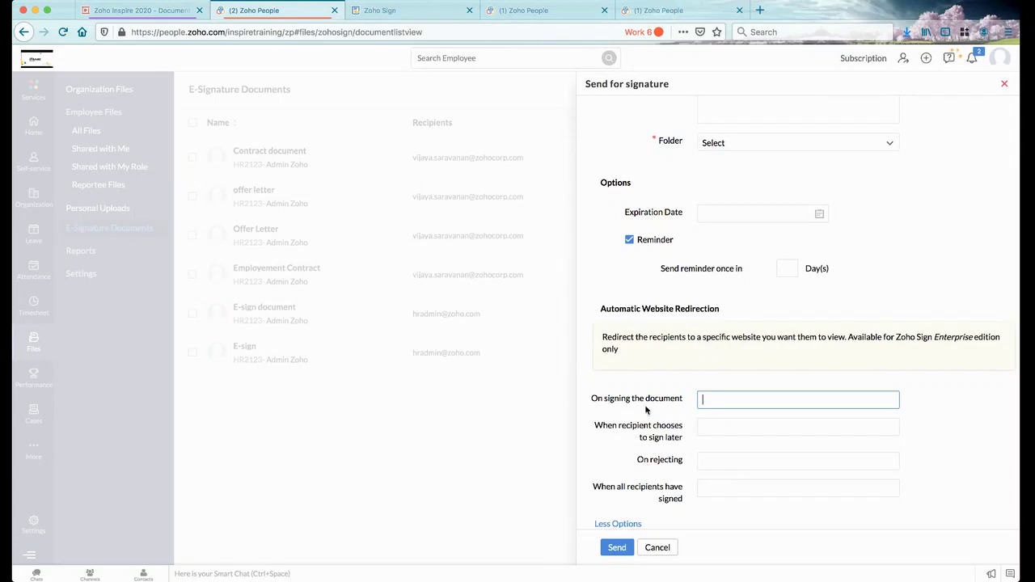
{"action": "scroll", "coordinate": [649, 412], "scroll_direction": "up", "scroll_amount": 3}
{"action": "left_click", "coordinate": [657, 548]}
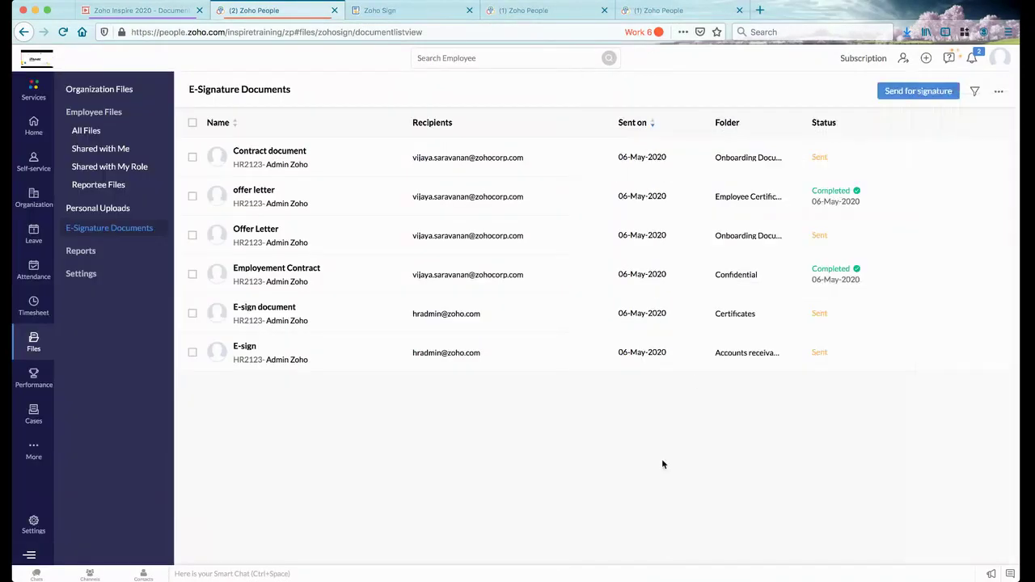
In Zoho Sign, open the offer letter, accept the electronic-signature disclosure, and select its Signature field
{"action": "left_click", "coordinate": [402, 13]}
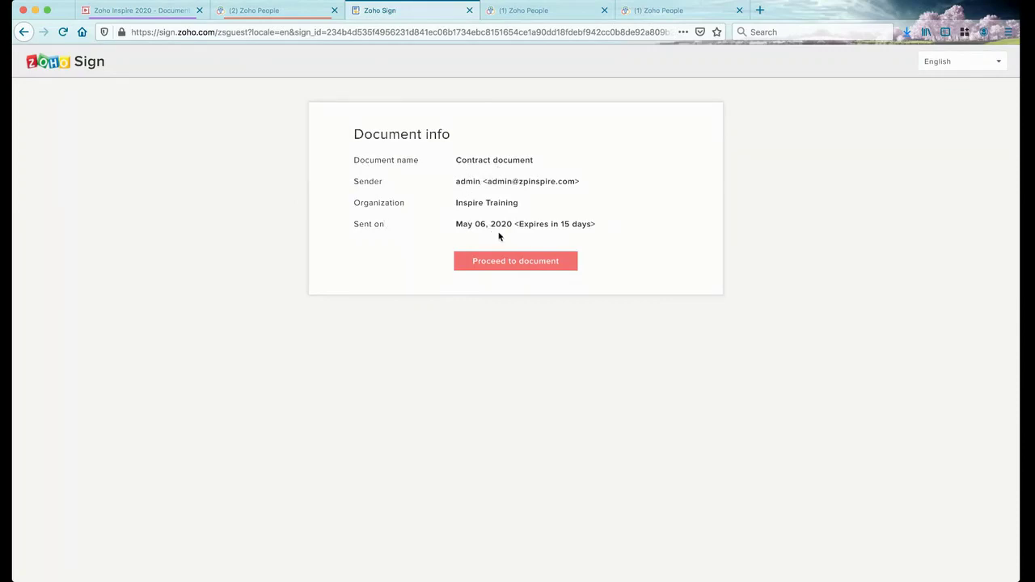
{"action": "left_click", "coordinate": [548, 267]}
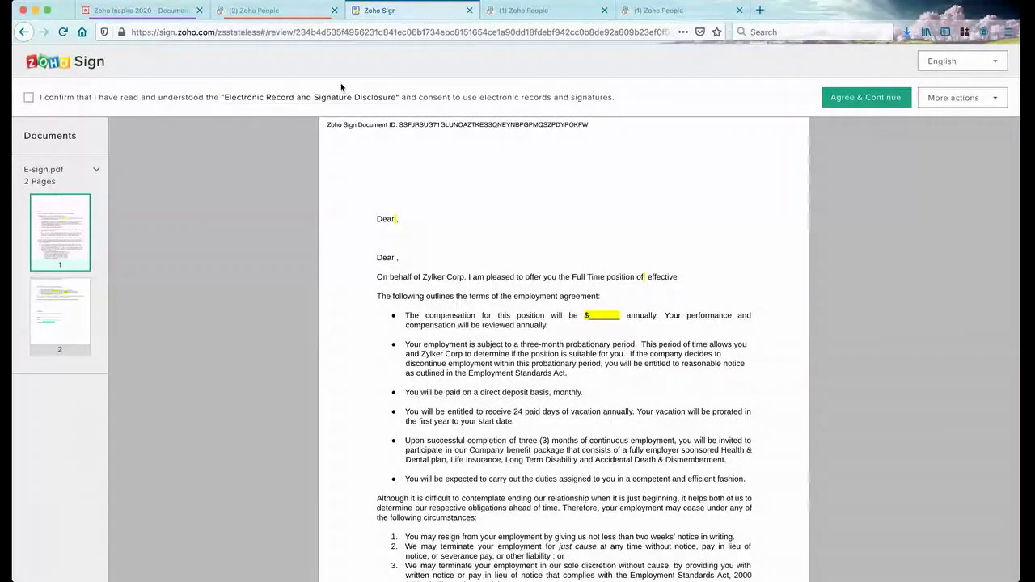
{"action": "left_click", "coordinate": [29, 98]}
{"action": "scroll", "coordinate": [385, 318], "scroll_direction": "down", "scroll_amount": 20}
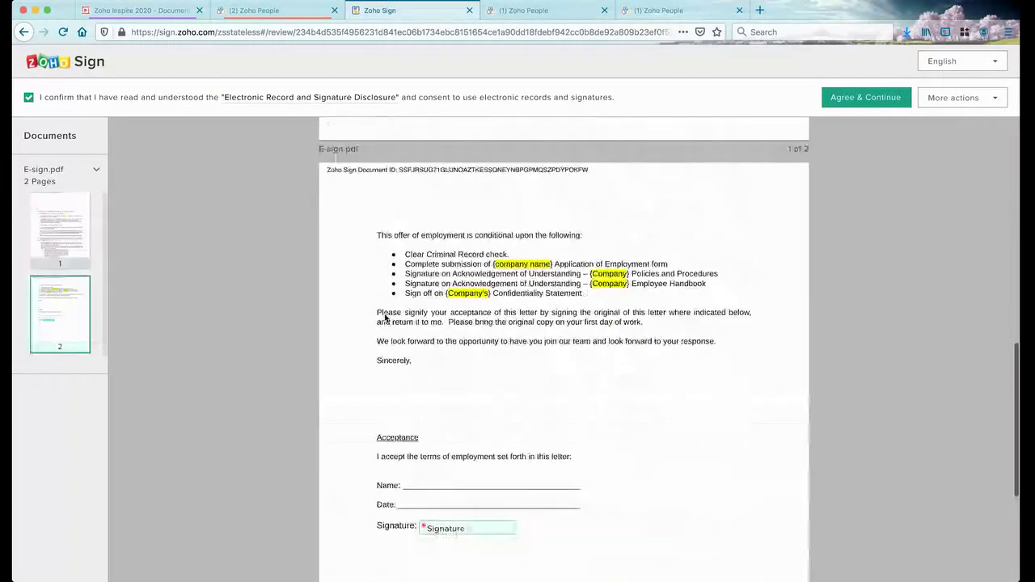
{"action": "scroll", "coordinate": [385, 318], "scroll_direction": "up", "scroll_amount": 20}
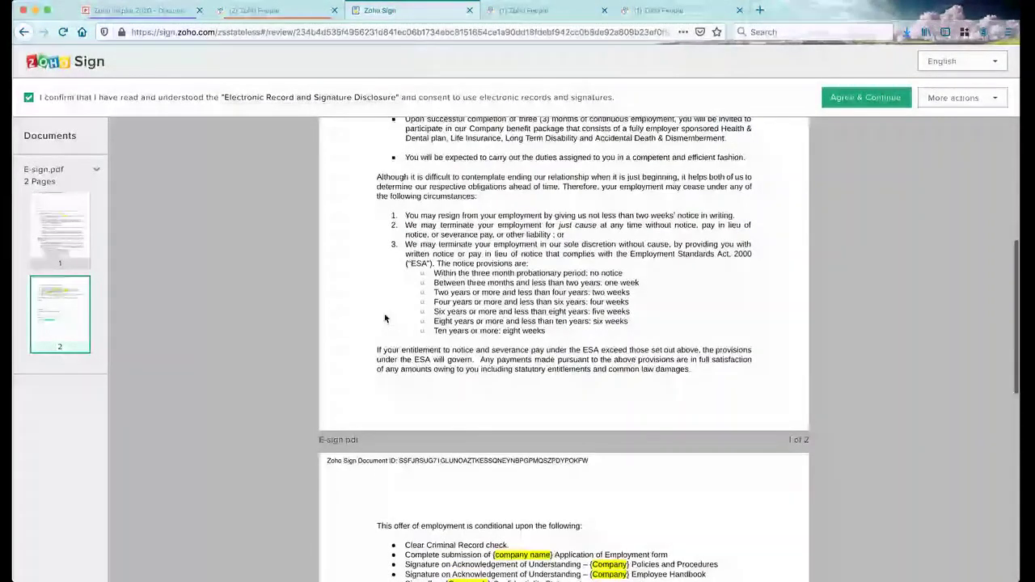
{"action": "left_click", "coordinate": [863, 97]}
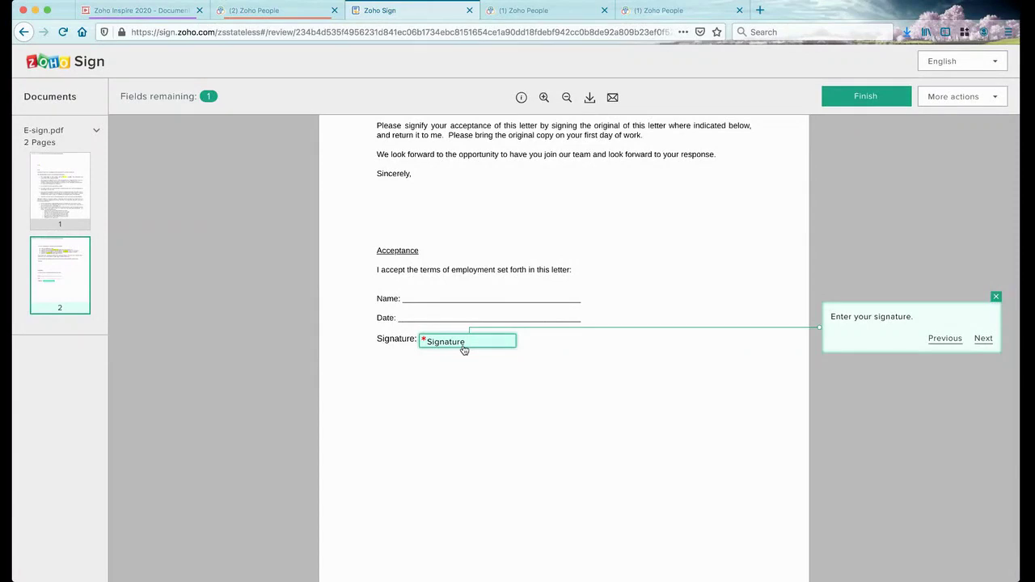
{"action": "left_click", "coordinate": [464, 343]}
Apply a typed signature using the signer's name, after previewing the Draw and Upload options
{"action": "left_click", "coordinate": [339, 177]}
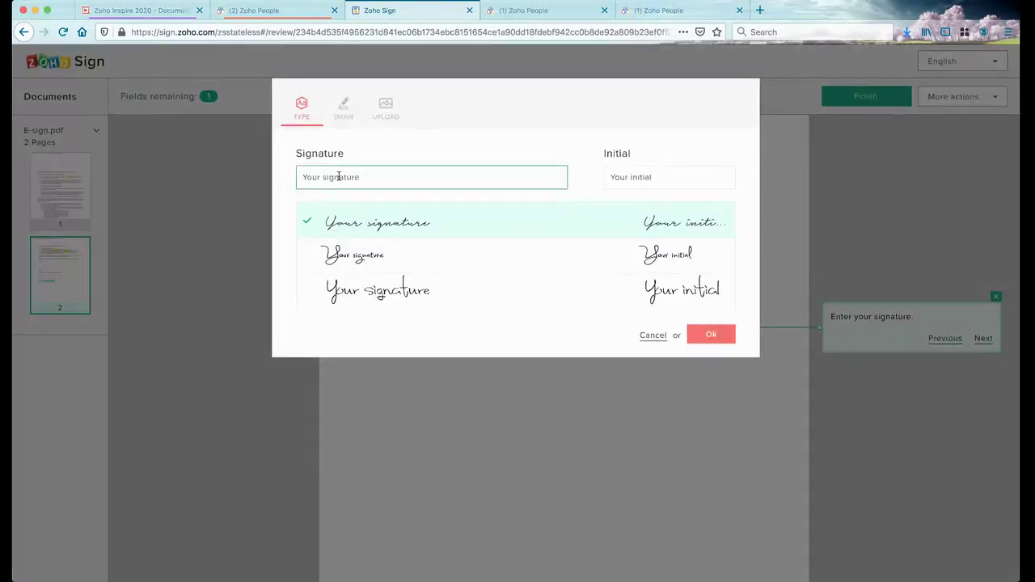
{"action": "type", "text": "vijay"}
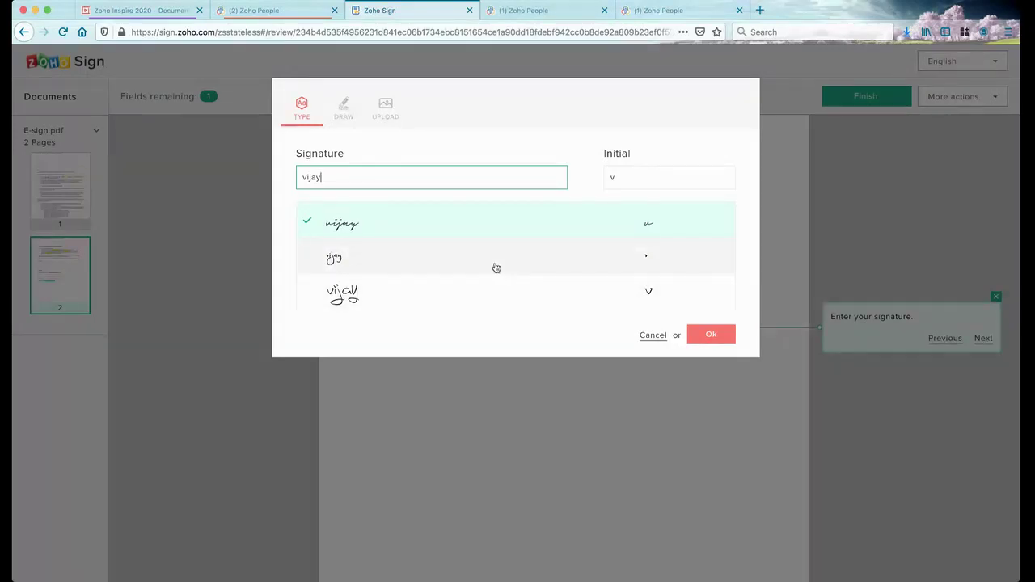
{"action": "left_click", "coordinate": [344, 107]}
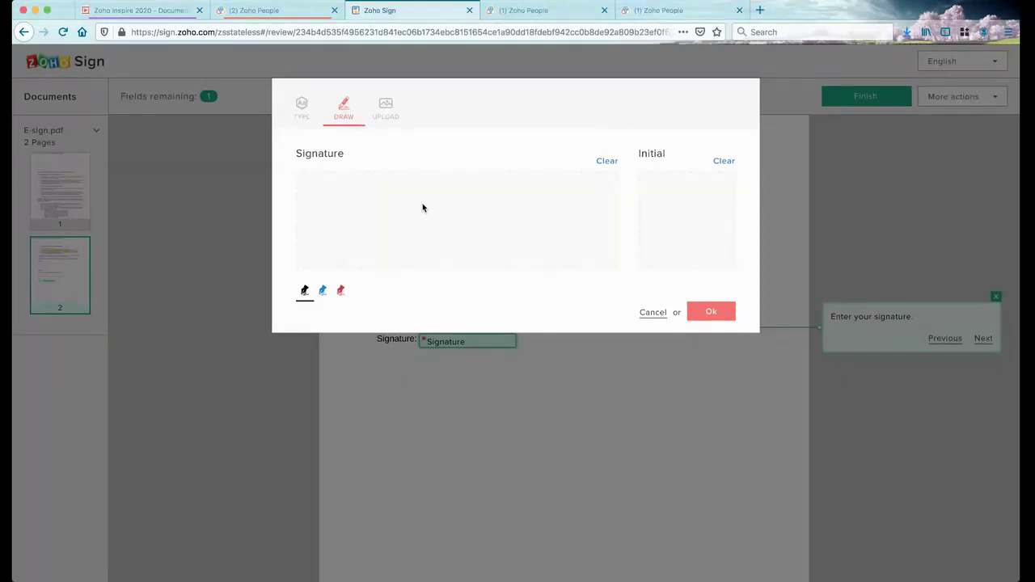
{"action": "left_click", "coordinate": [388, 110]}
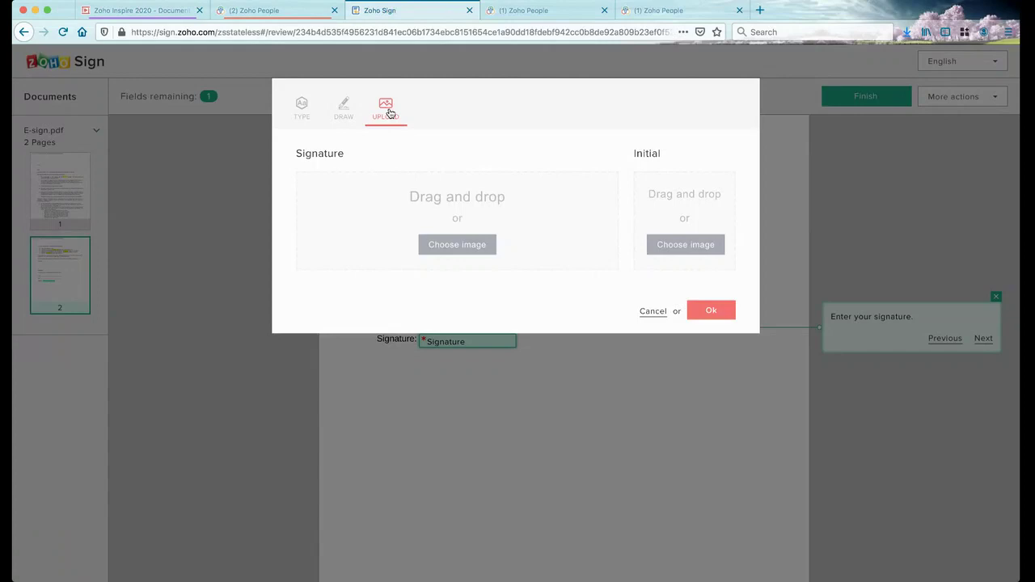
{"action": "left_click", "coordinate": [302, 109]}
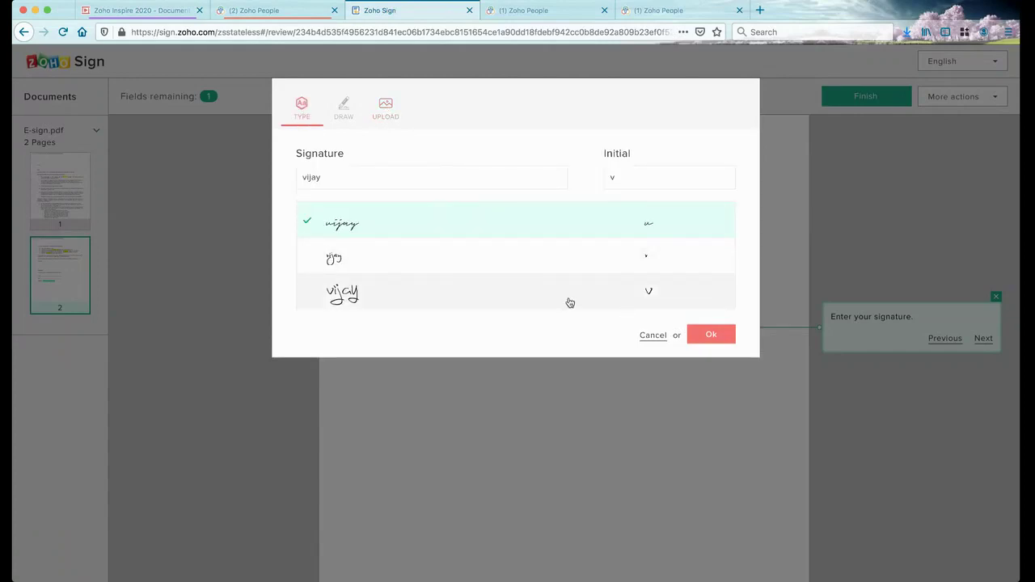
{"action": "left_click", "coordinate": [708, 334]}
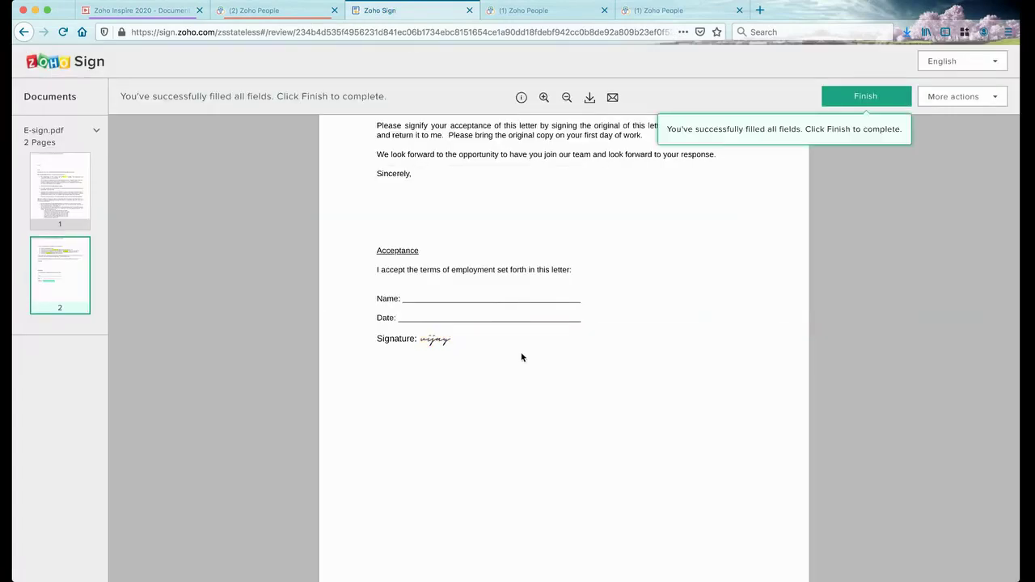
Review the More actions options, then finish signing the offer letter
{"action": "scroll", "coordinate": [567, 324], "scroll_direction": "up", "scroll_amount": 15}
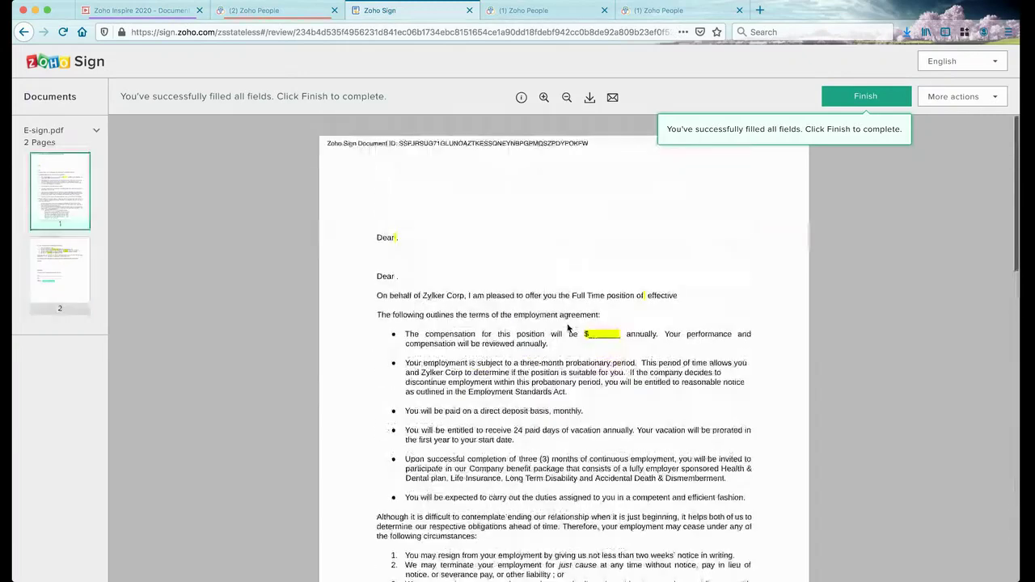
{"action": "left_click", "coordinate": [998, 97]}
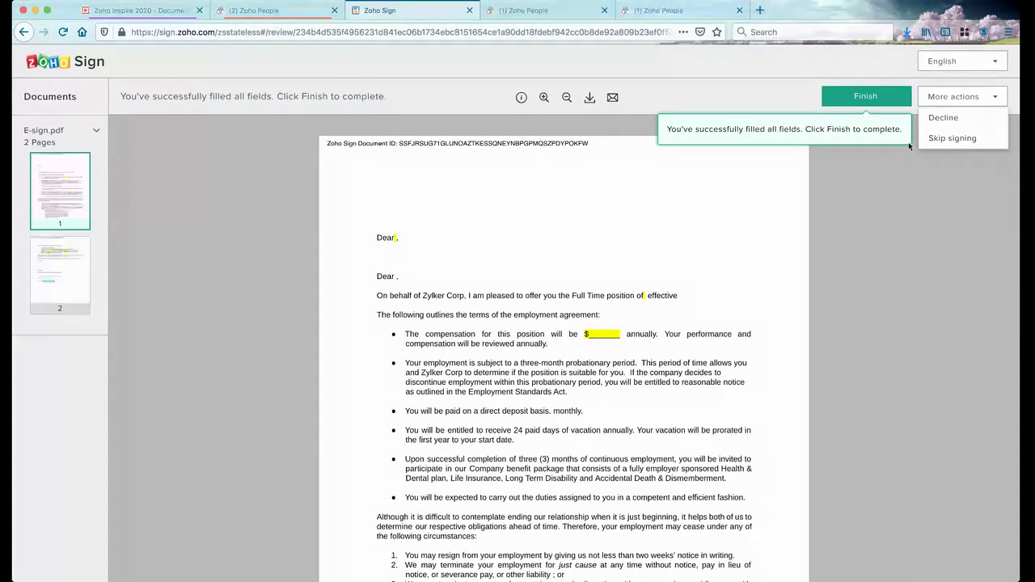
{"action": "scroll", "coordinate": [719, 337], "scroll_direction": "down", "scroll_amount": 15}
{"action": "scroll", "coordinate": [719, 338], "scroll_direction": "up", "scroll_amount": 10}
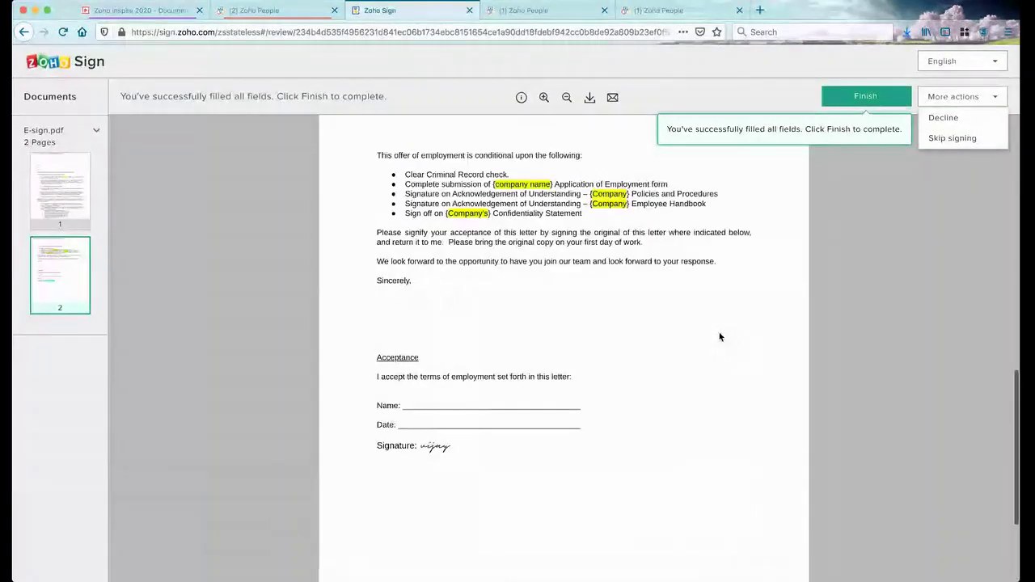
{"action": "left_click", "coordinate": [901, 103]}
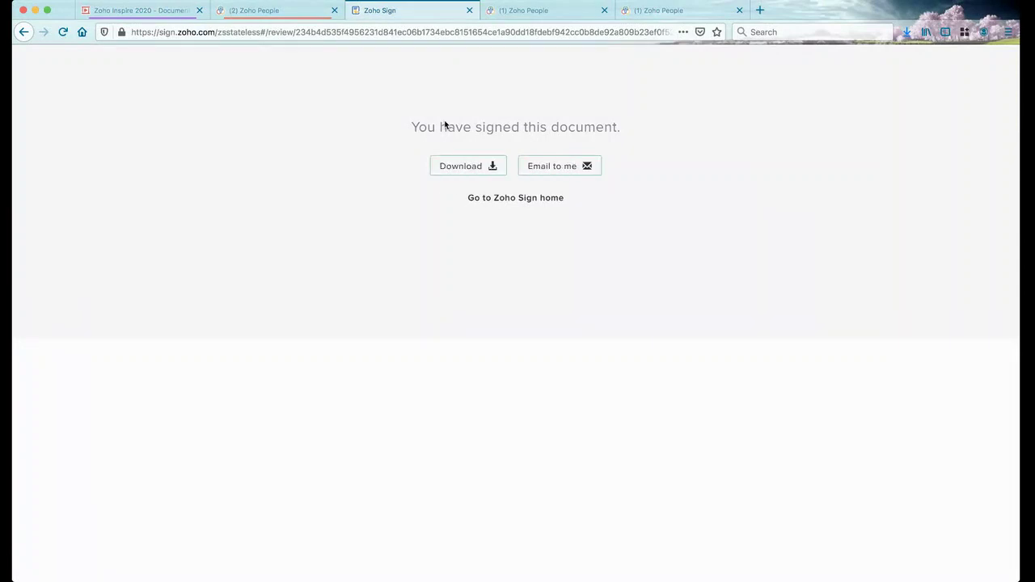
Return to the Zoho People tab showing the E-Signature Documents list
{"action": "left_click", "coordinate": [273, 13]}
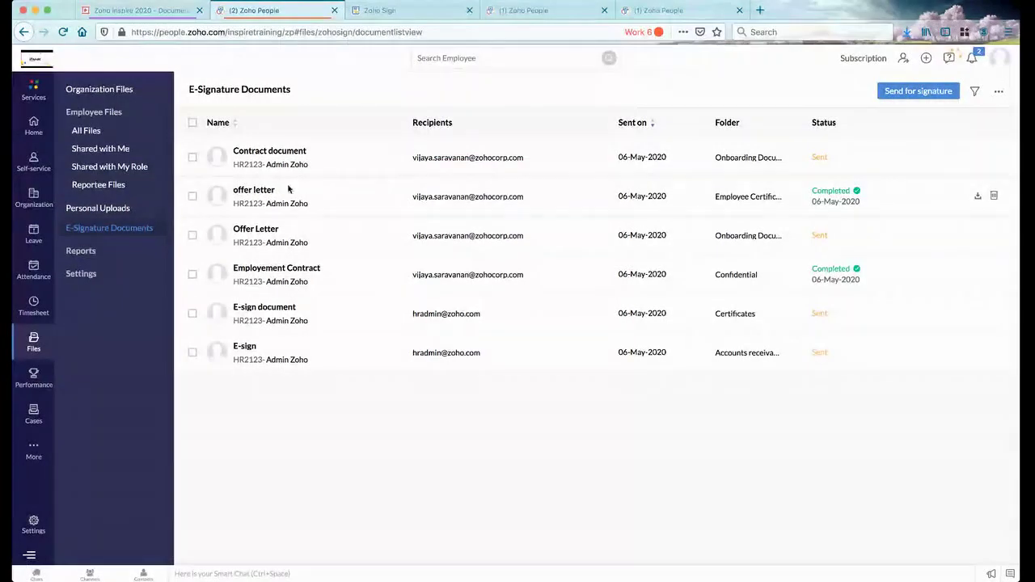
Open the offer letter's details and check the signature in offer letter_signed.pdf on page 2
{"action": "left_click", "coordinate": [270, 191]}
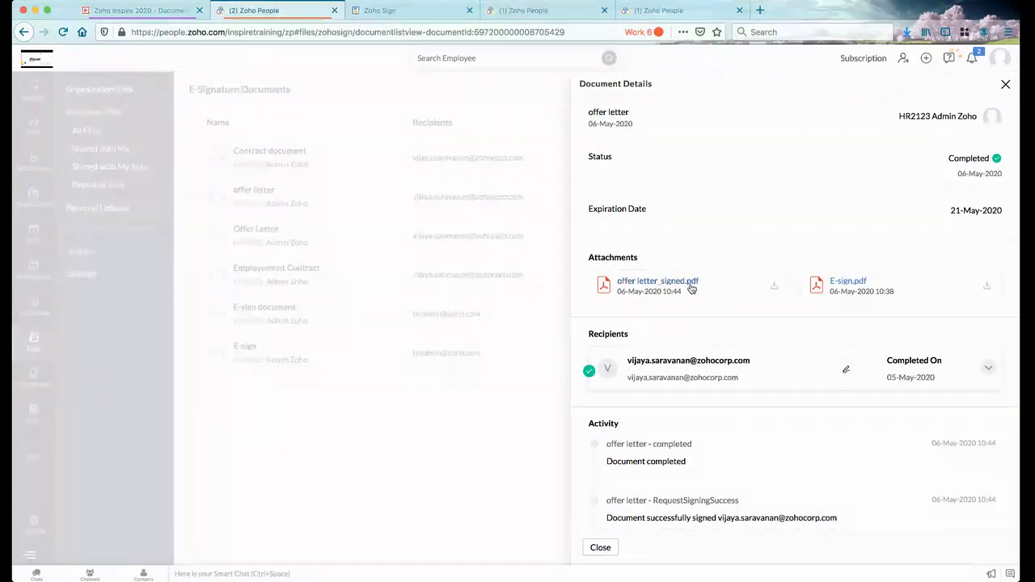
{"action": "left_click", "coordinate": [672, 287]}
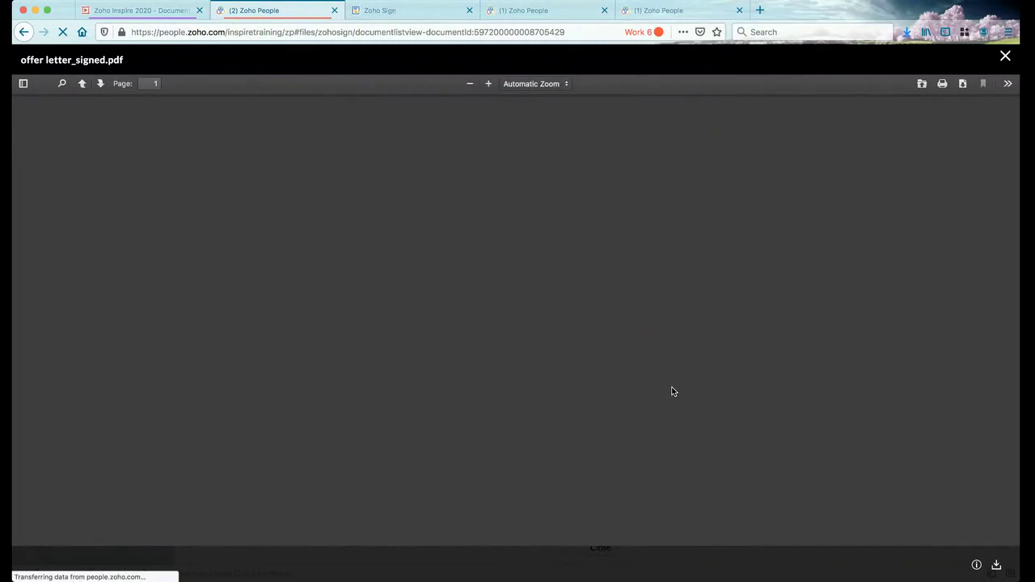
{"action": "scroll", "coordinate": [671, 392], "scroll_direction": "down", "scroll_amount": 15}
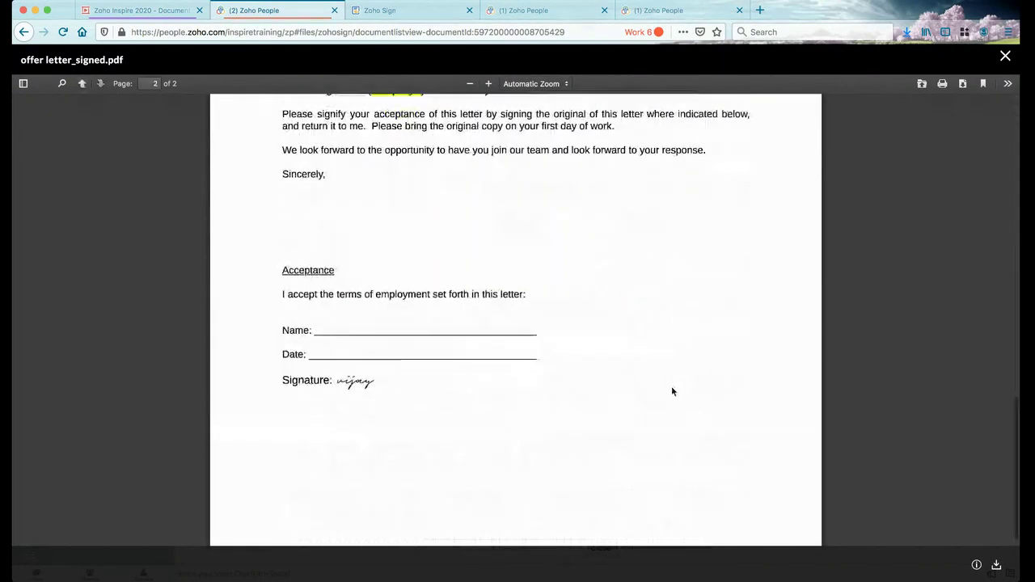
{"action": "scroll", "coordinate": [671, 392], "scroll_direction": "down", "scroll_amount": 1}
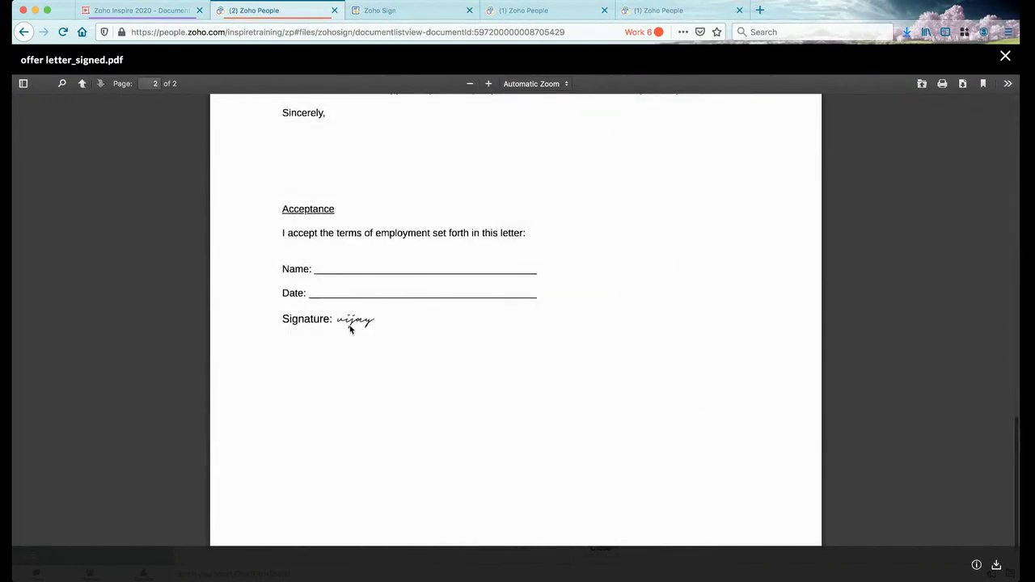
{"action": "left_click", "coordinate": [1005, 56]}
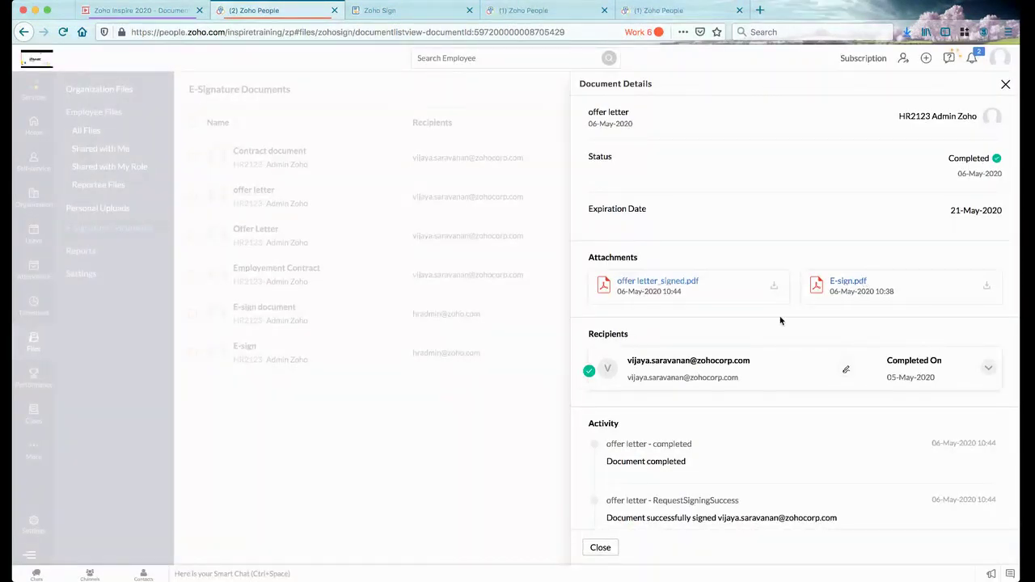
Expand the signer's delivery details, review the Activity history, then close the offer letter panel
{"action": "scroll", "coordinate": [781, 357], "scroll_direction": "down", "scroll_amount": 3}
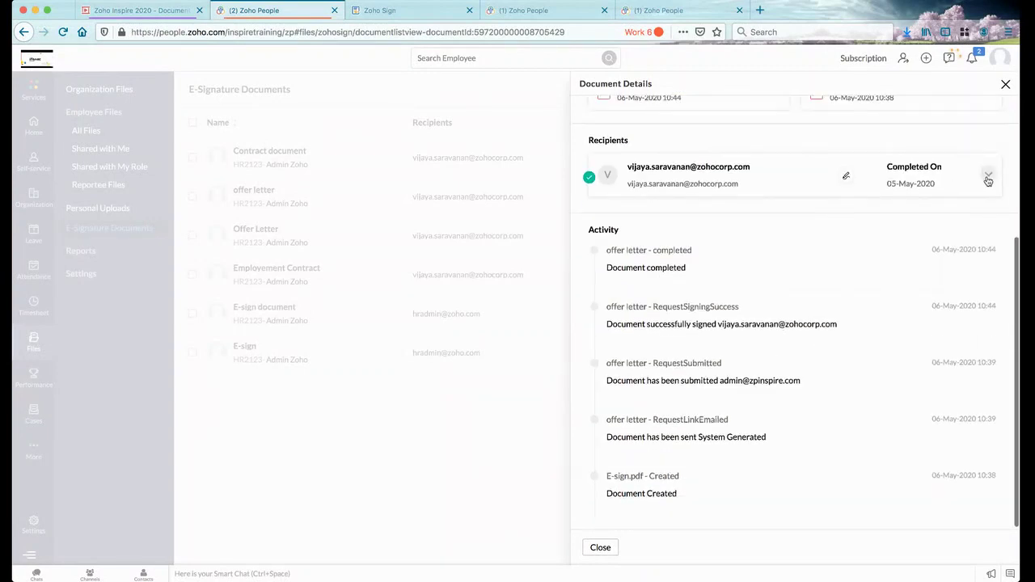
{"action": "left_click", "coordinate": [989, 175]}
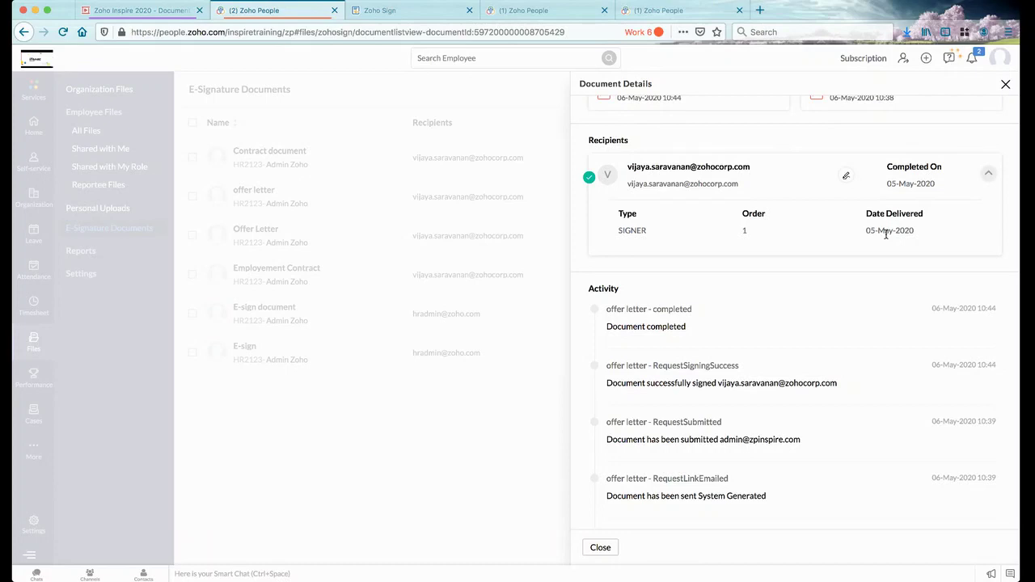
{"action": "scroll", "coordinate": [825, 354], "scroll_direction": "down", "scroll_amount": 2}
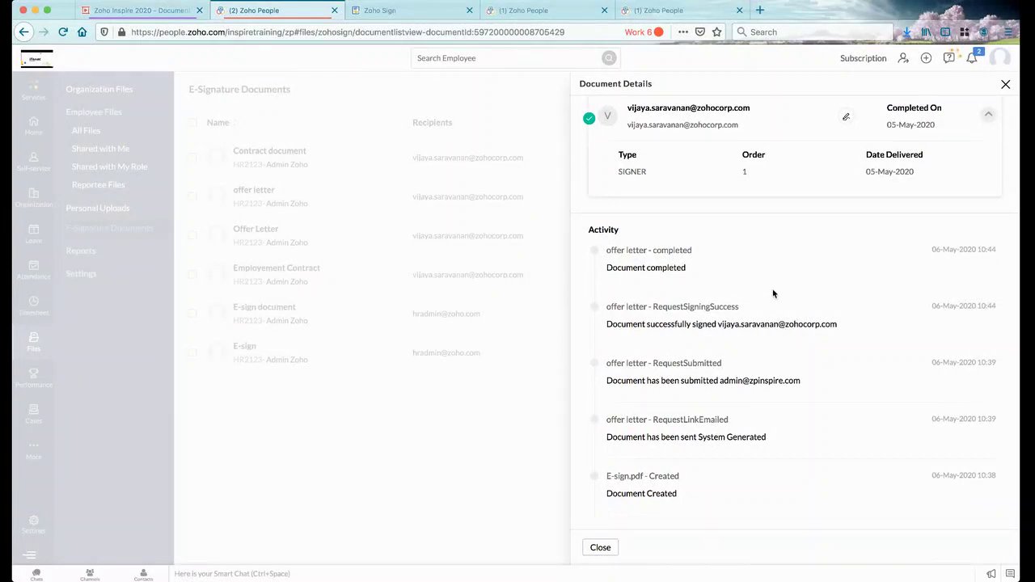
{"action": "scroll", "coordinate": [809, 267], "scroll_direction": "up", "scroll_amount": 5}
{"action": "left_click", "coordinate": [1006, 84]}
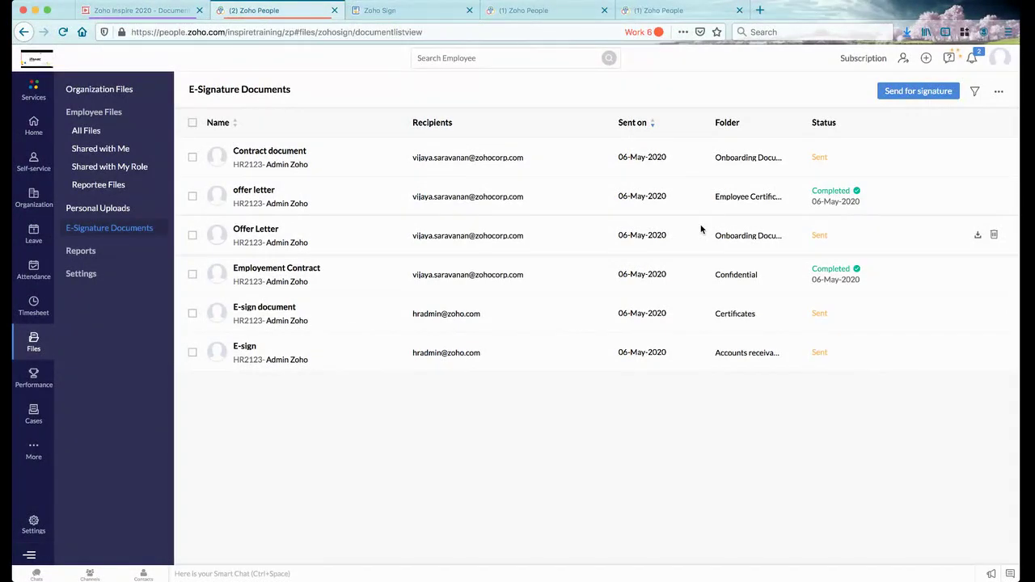
{"action": "left_click", "coordinate": [890, 90]}
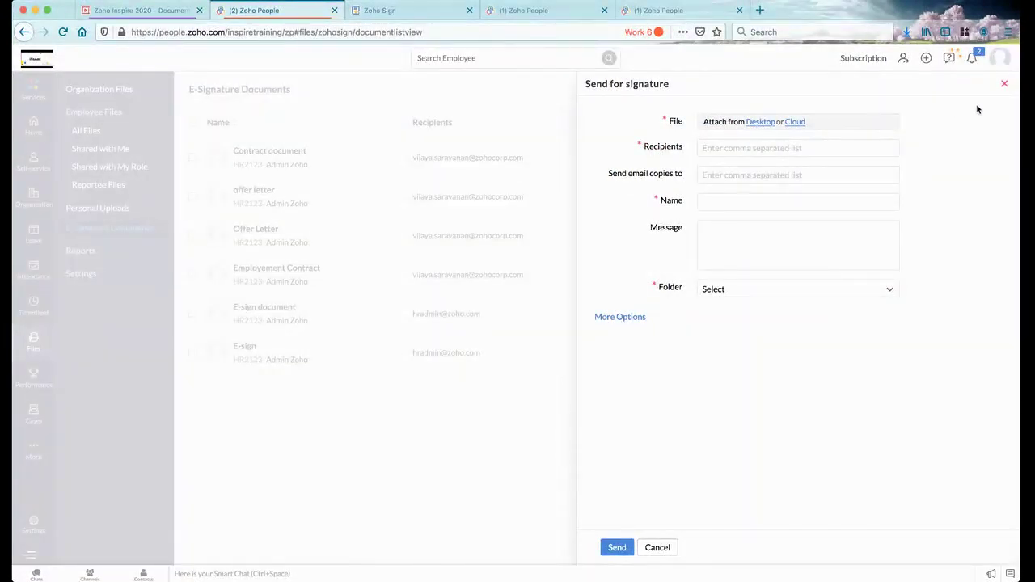
{"action": "left_click", "coordinate": [1005, 84]}
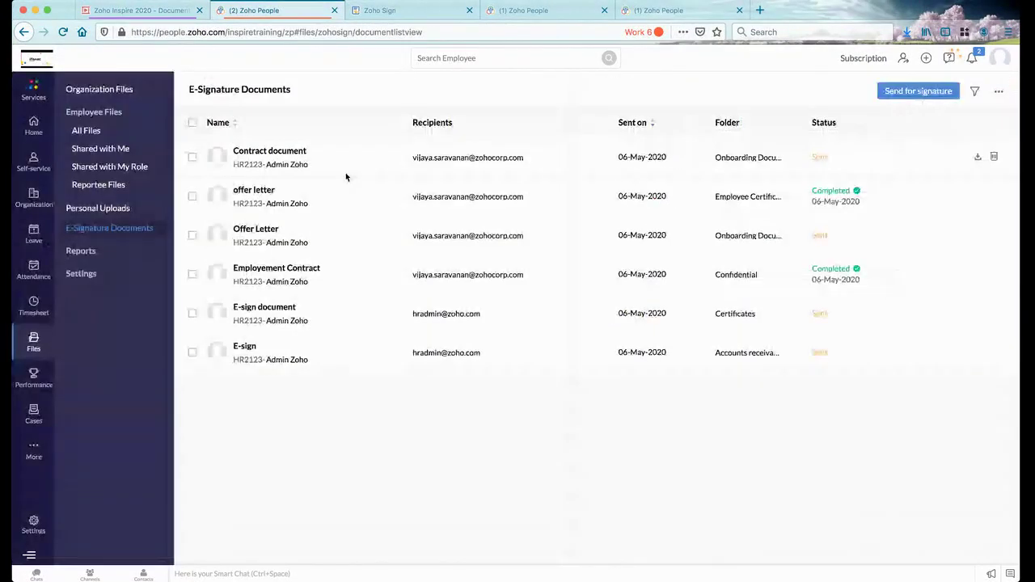
{"action": "left_click", "coordinate": [85, 130]}
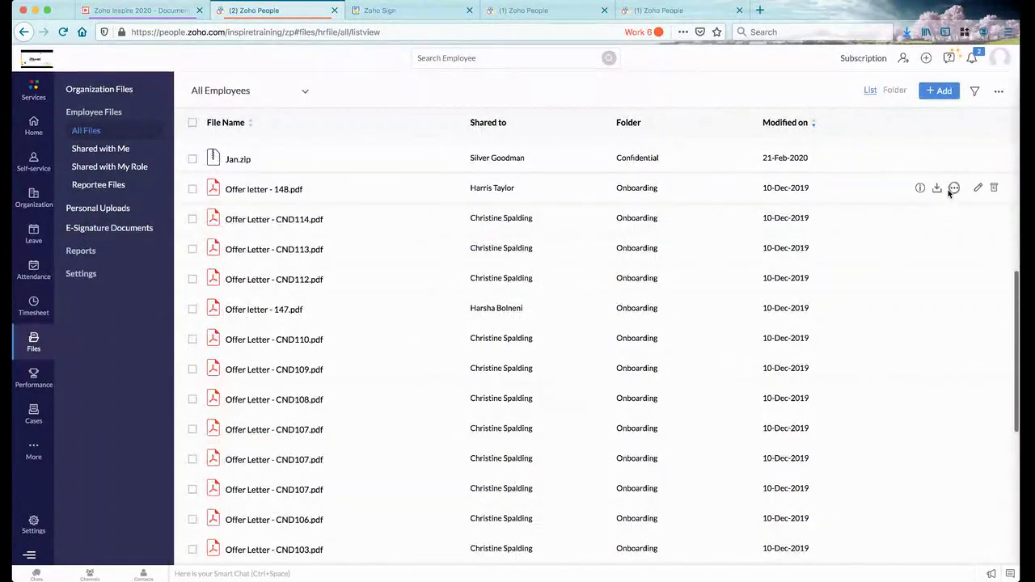
{"action": "left_click", "coordinate": [954, 188]}
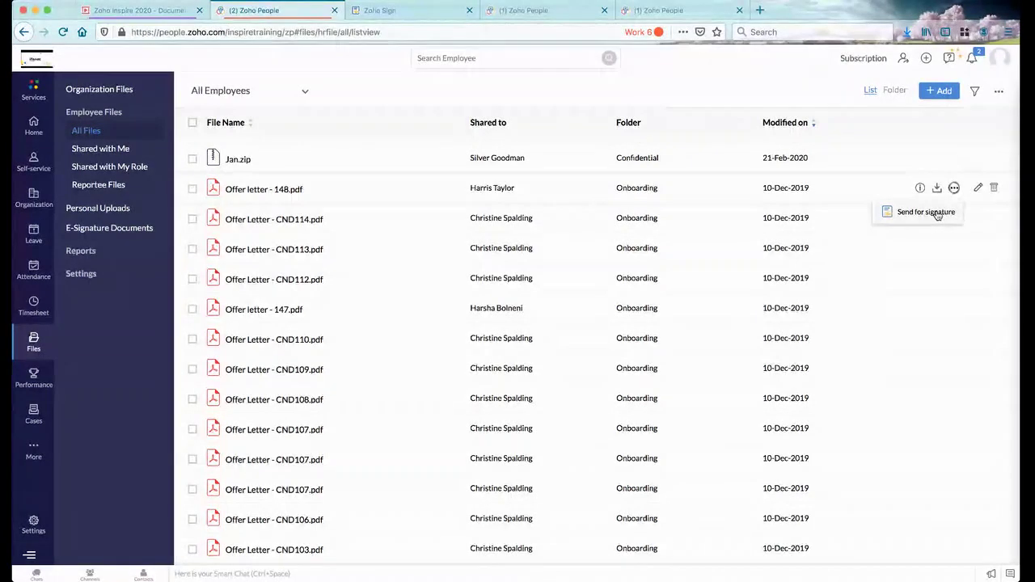
{"action": "left_click", "coordinate": [121, 210]}
{"action": "left_click", "coordinate": [119, 232]}
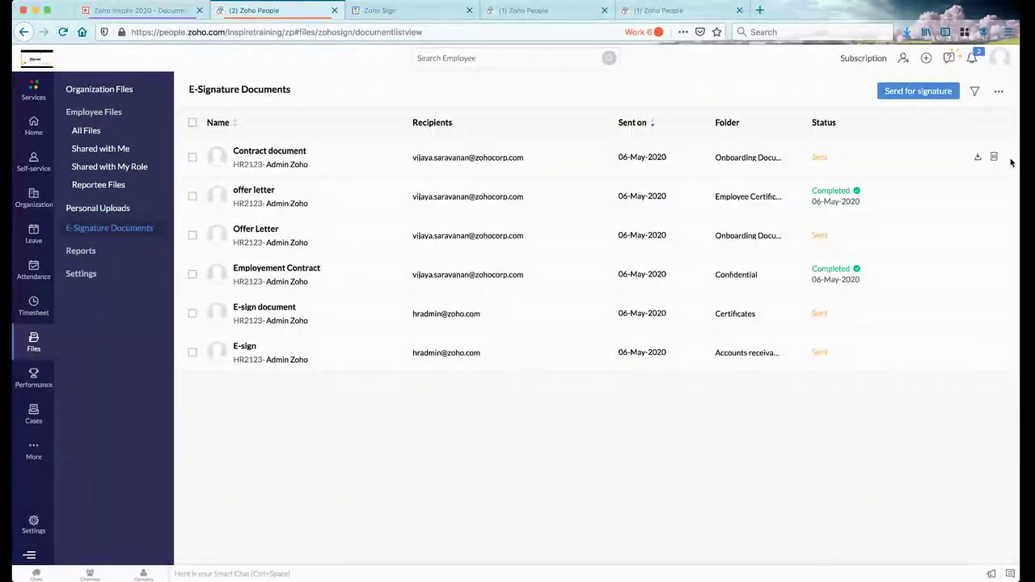
Open Personal Uploads, then its report listing each employee's file count and total size
{"action": "left_click", "coordinate": [101, 210]}
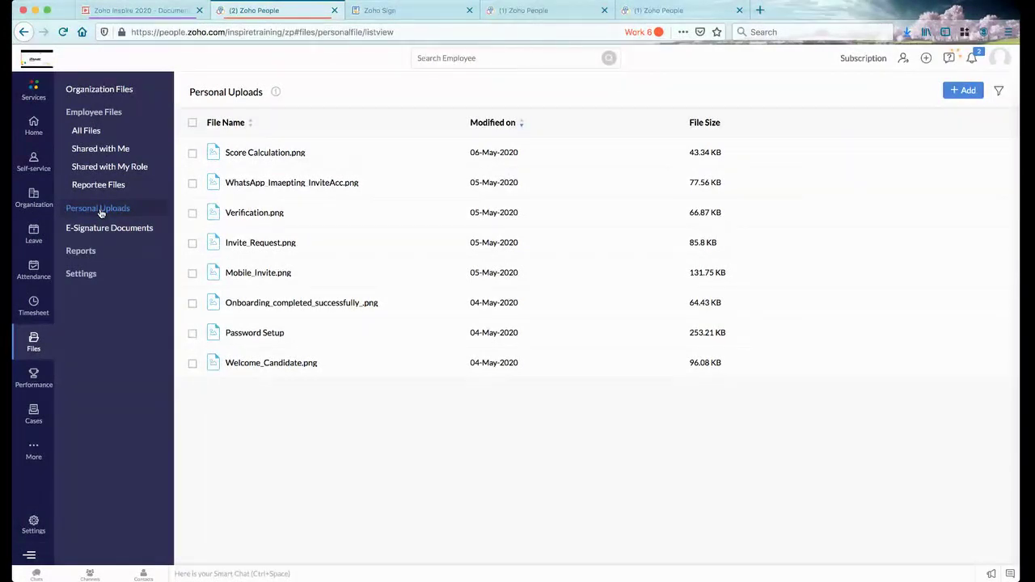
{"action": "left_click", "coordinate": [85, 253]}
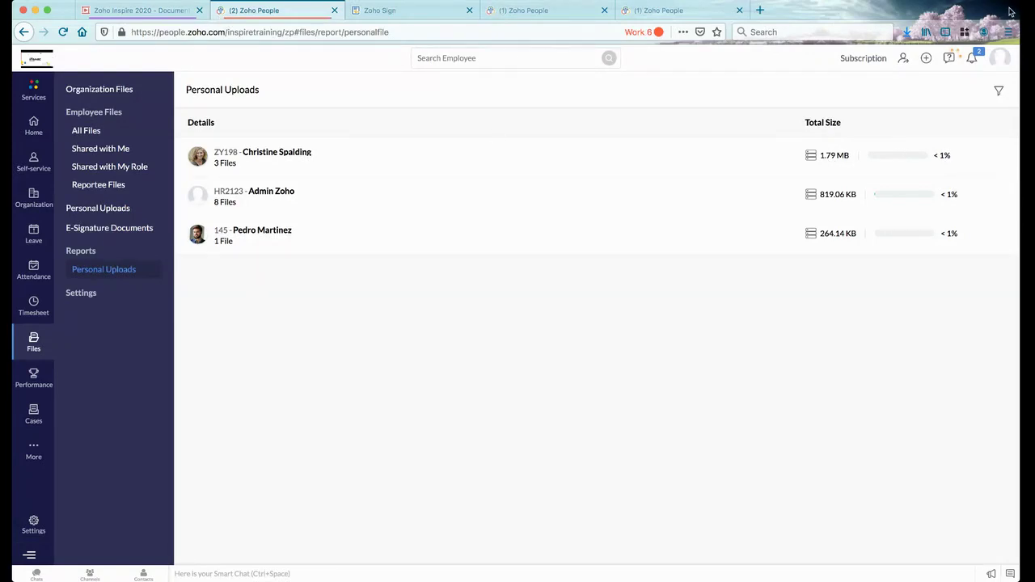
Review the report's File format filter choices, then open the Files General settings page
{"action": "left_click", "coordinate": [999, 91]}
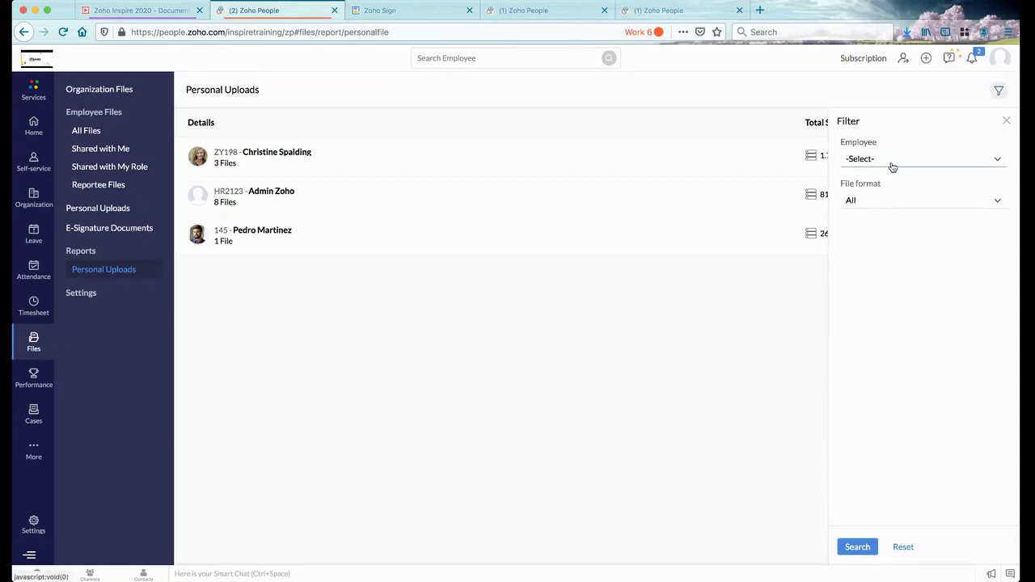
{"action": "left_click", "coordinate": [871, 201]}
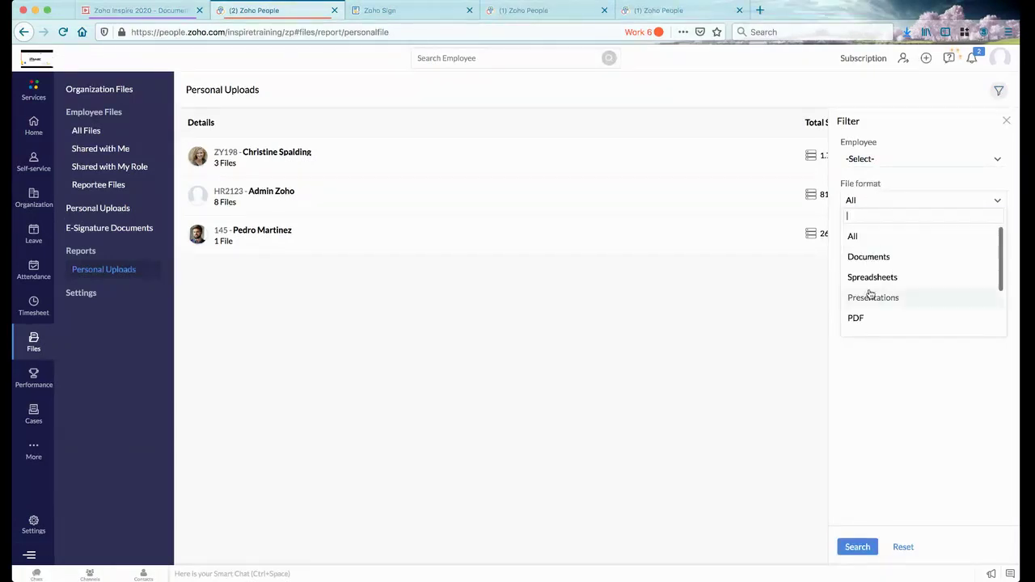
{"action": "scroll", "coordinate": [869, 293], "scroll_direction": "down", "scroll_amount": 2}
{"action": "left_click", "coordinate": [1004, 125]}
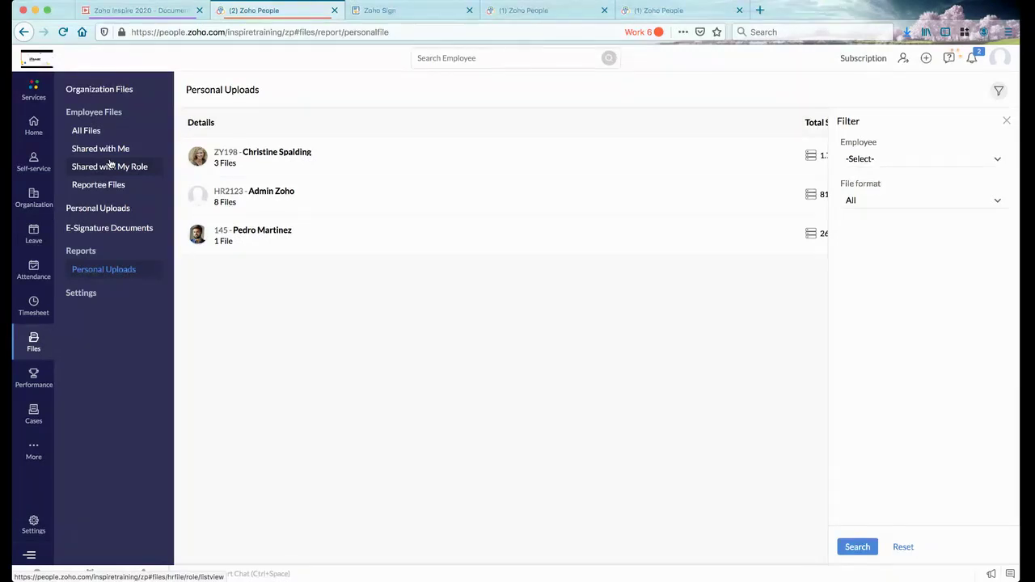
{"action": "left_click", "coordinate": [81, 296]}
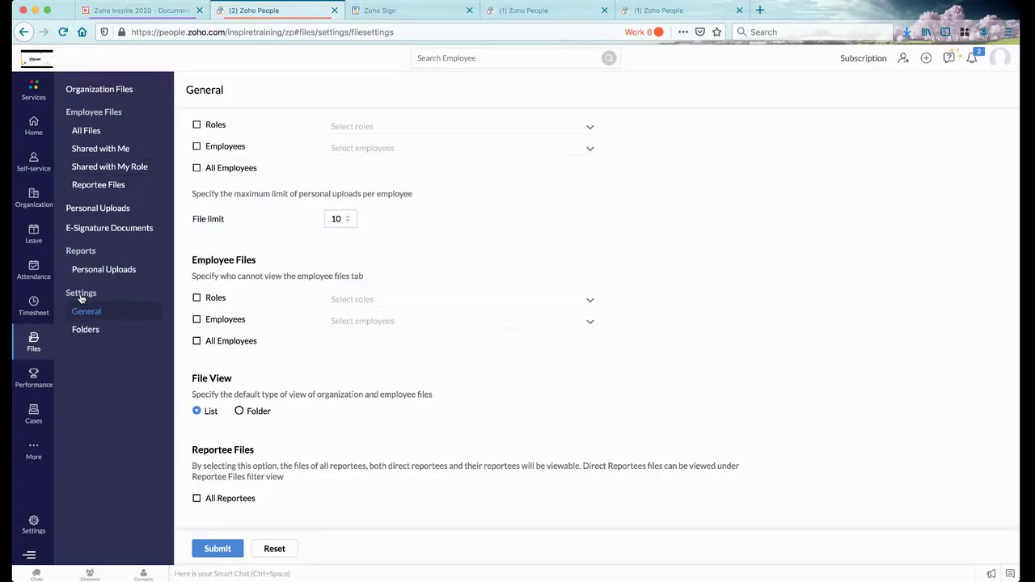
Limit Personal Uploads viewing to Roles, reviewing the roles list without selecting any
{"action": "scroll", "coordinate": [346, 263], "scroll_direction": "up", "scroll_amount": 1}
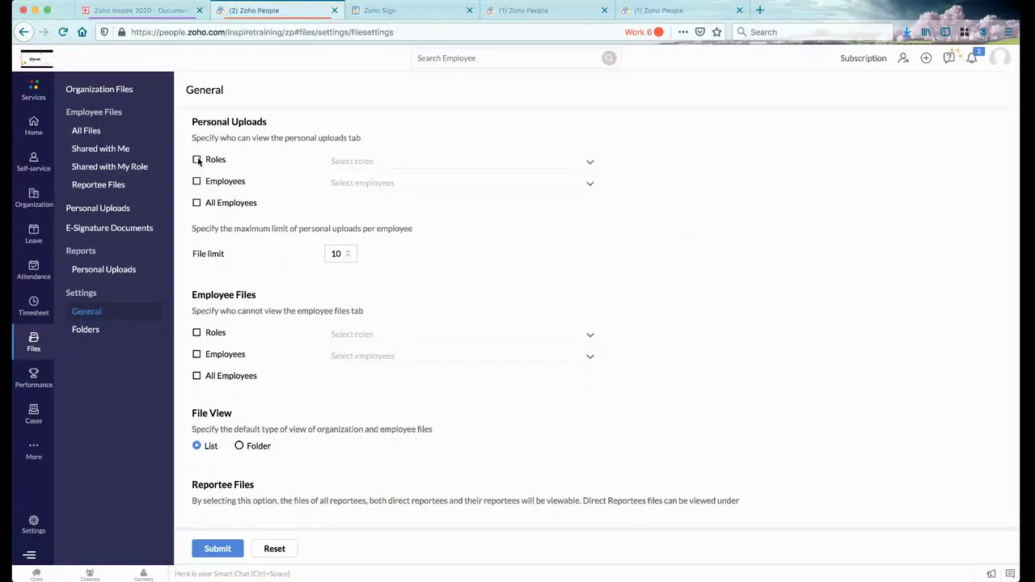
{"action": "left_click", "coordinate": [198, 160]}
{"action": "left_click", "coordinate": [425, 161]}
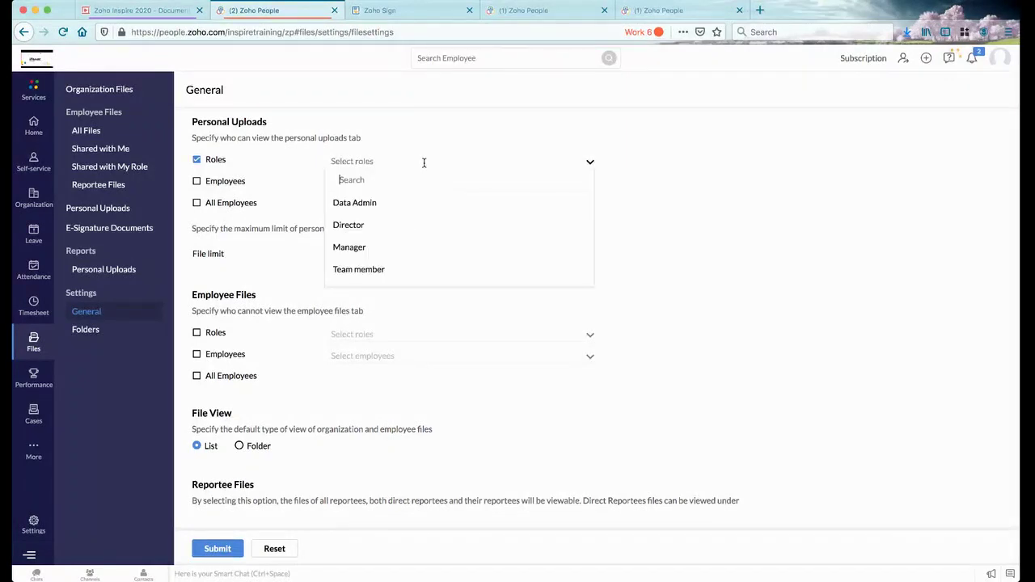
{"action": "left_click", "coordinate": [692, 210]}
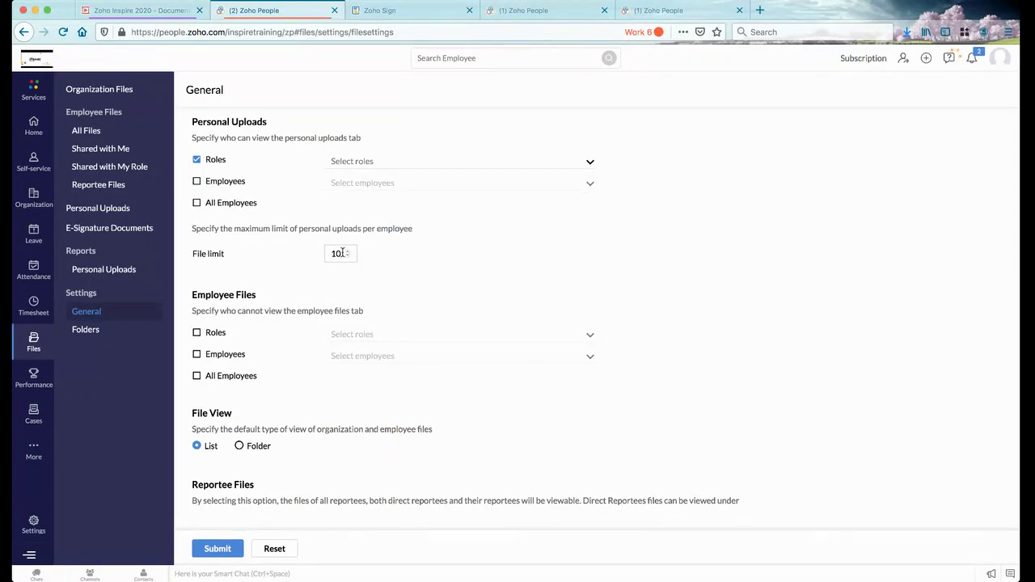
Restrict Employee Files viewing by role, view Organization Files, then return to the E-Signature slide
{"action": "scroll", "coordinate": [293, 323], "scroll_direction": "down", "scroll_amount": 1}
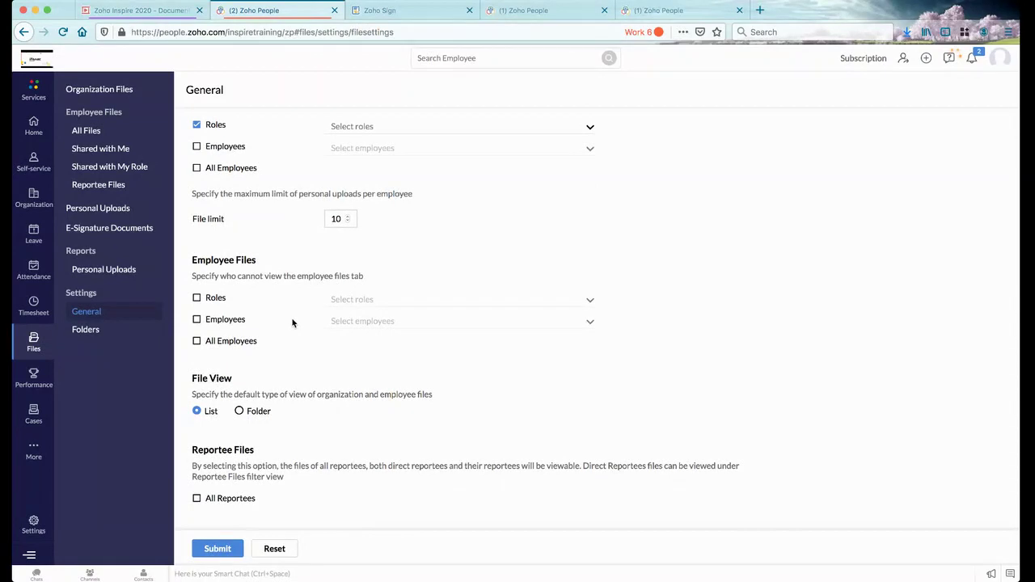
{"action": "left_click", "coordinate": [197, 298]}
{"action": "left_click_drag", "start_coordinate": [192, 464], "coordinate": [283, 478]}
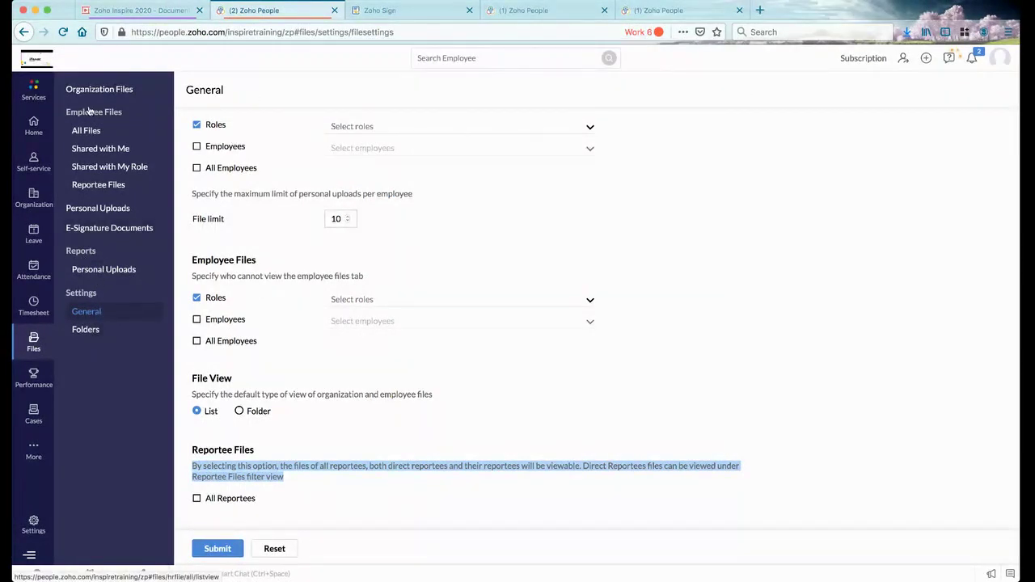
{"action": "left_click", "coordinate": [113, 90]}
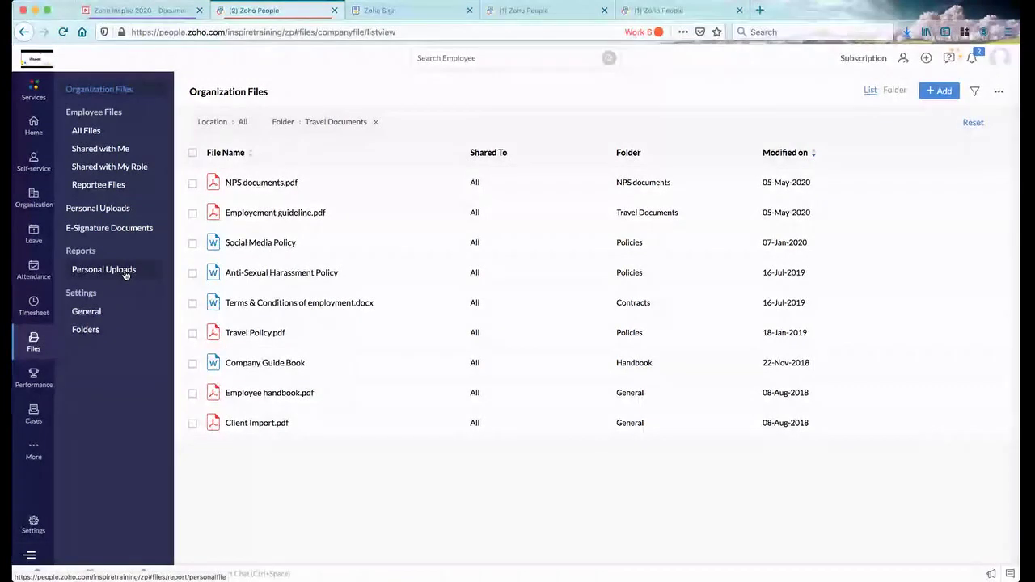
{"action": "left_click", "coordinate": [138, 11]}
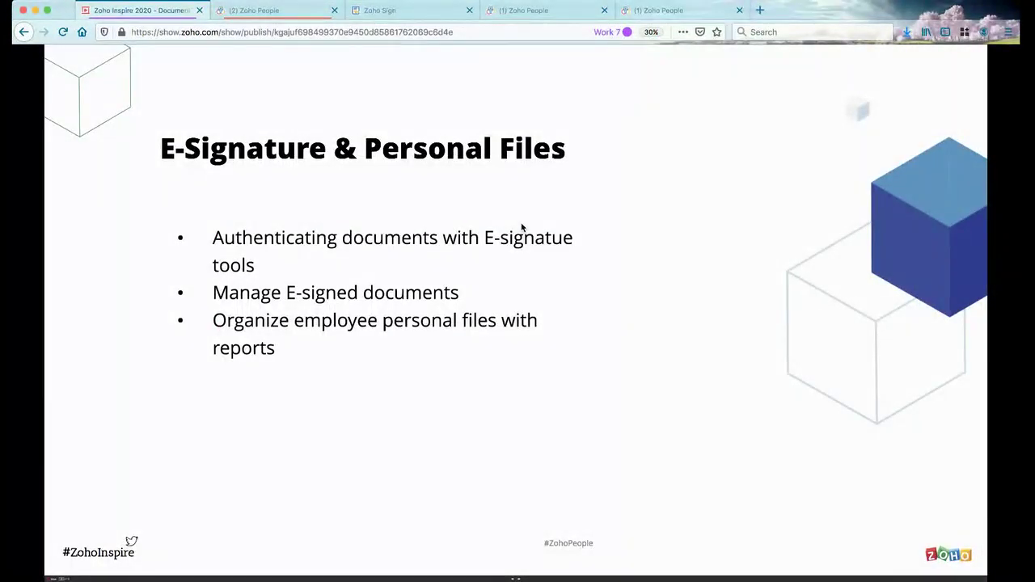
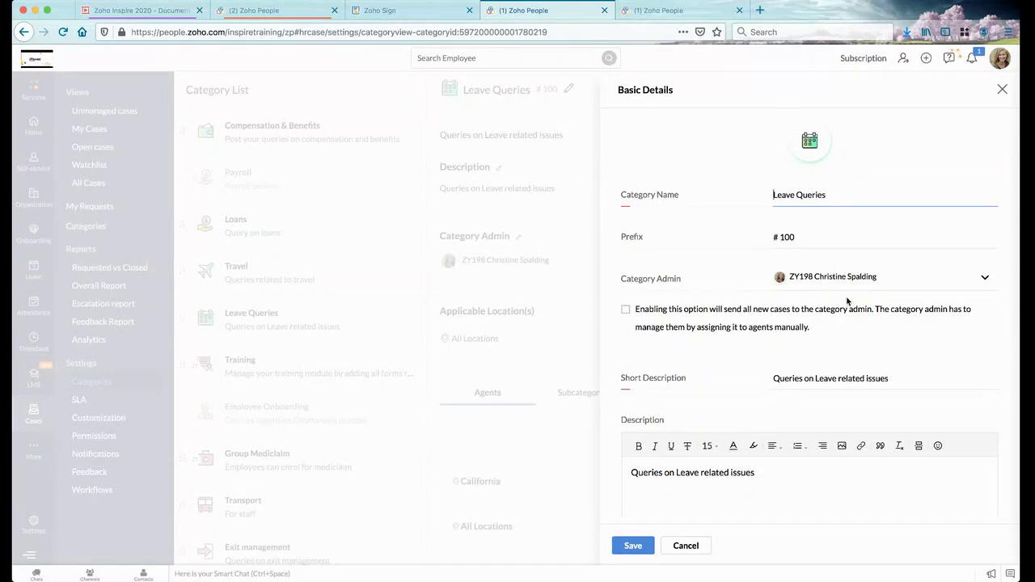
Scroll the Leave Queries Basic Details (prefix # 100) down to its 'Queries on Leave related issues' description
{"action": "scroll", "coordinate": [809, 364], "scroll_direction": "down", "scroll_amount": 1}
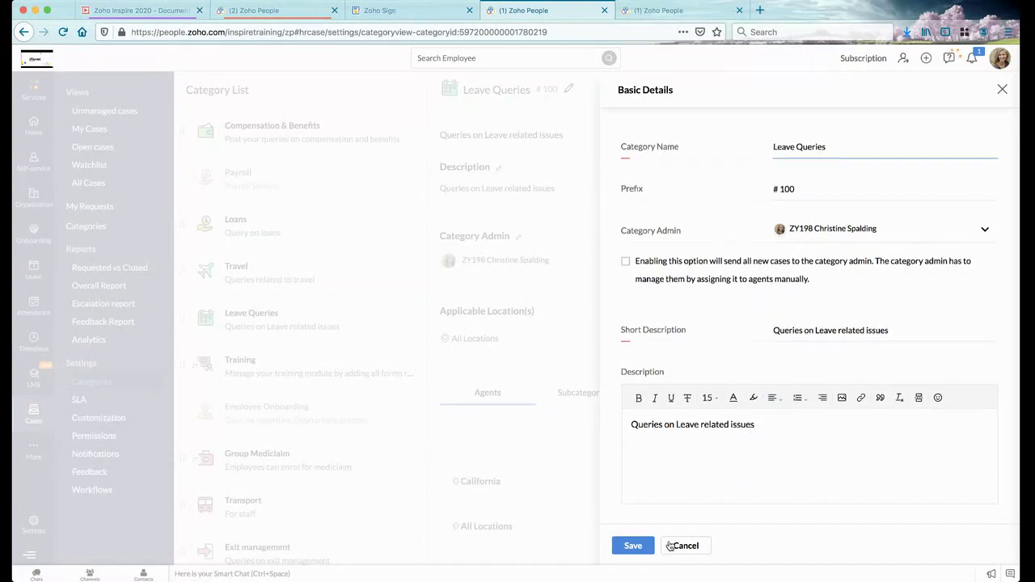
Close Basic Details, point out the All Locations scope, and view the Paid Leaves and Documentation of Policies subcategories
{"action": "left_click", "coordinate": [1003, 89]}
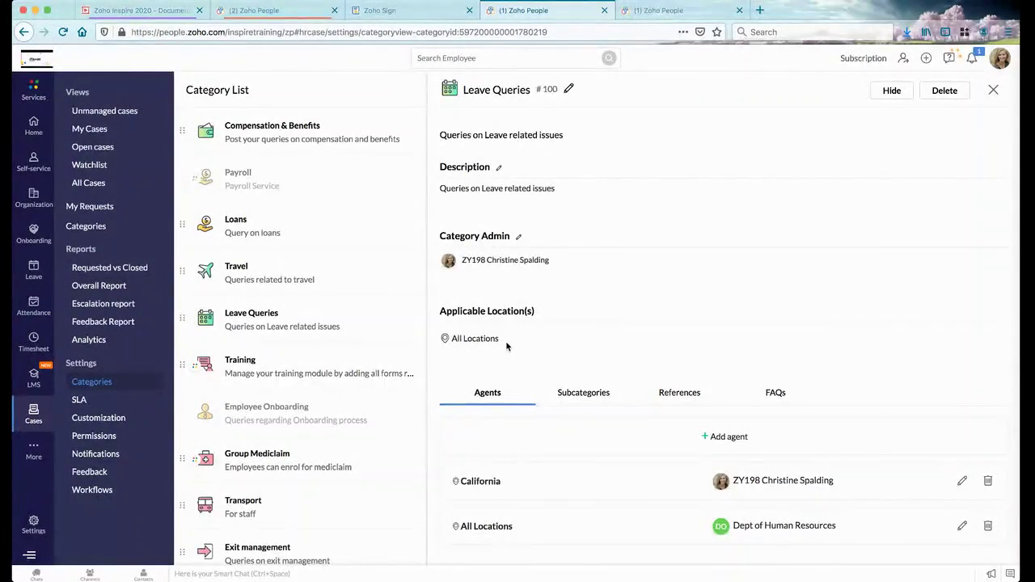
{"action": "left_click_drag", "start_coordinate": [505, 341], "coordinate": [454, 332]}
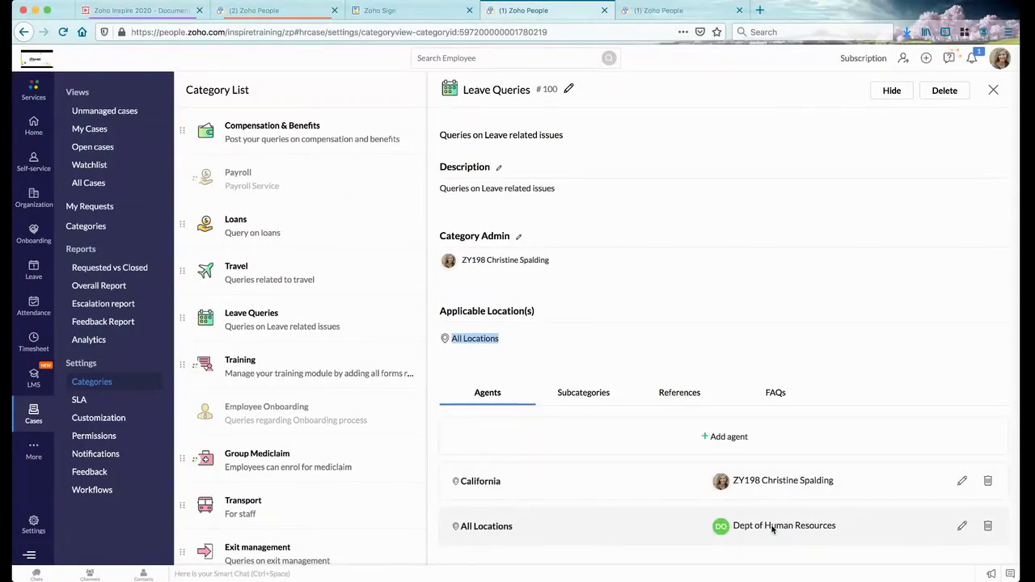
{"action": "mouse_move", "coordinate": [776, 529]}
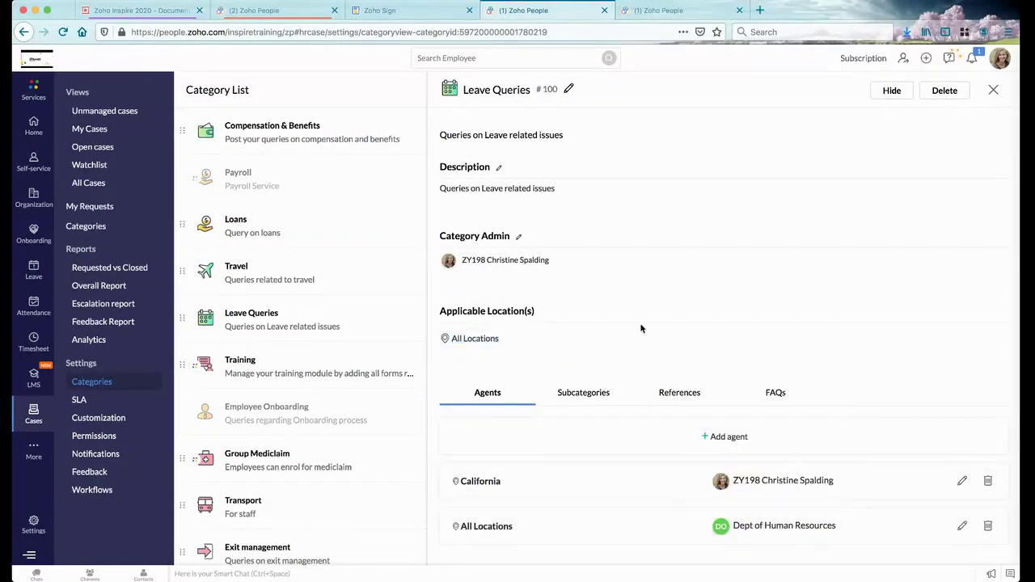
{"action": "left_click", "coordinate": [571, 395]}
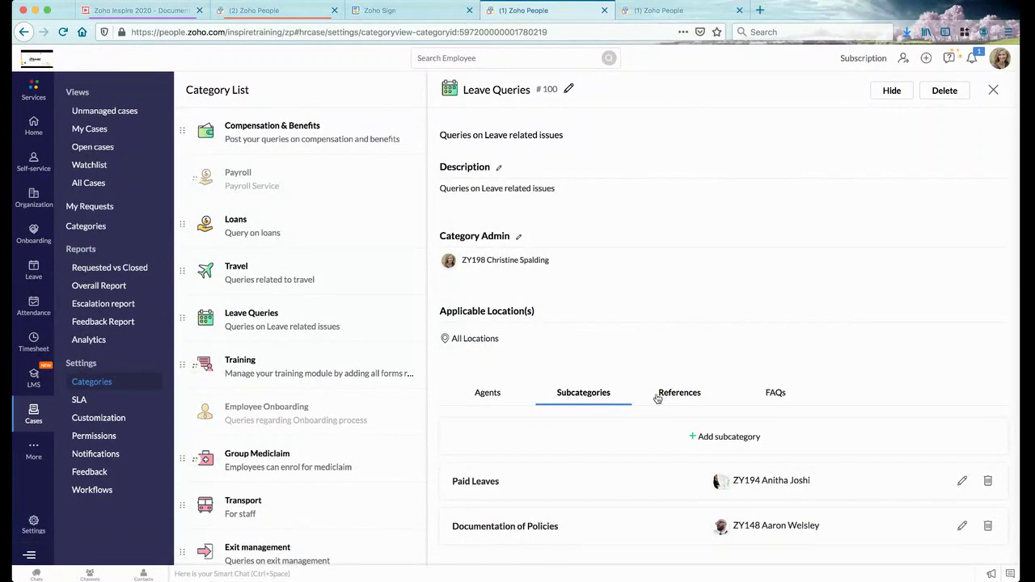
View the Leave Queries references: the Leave Documents link and Leave Policy.pdf, both for all locations
{"action": "left_click", "coordinate": [671, 397]}
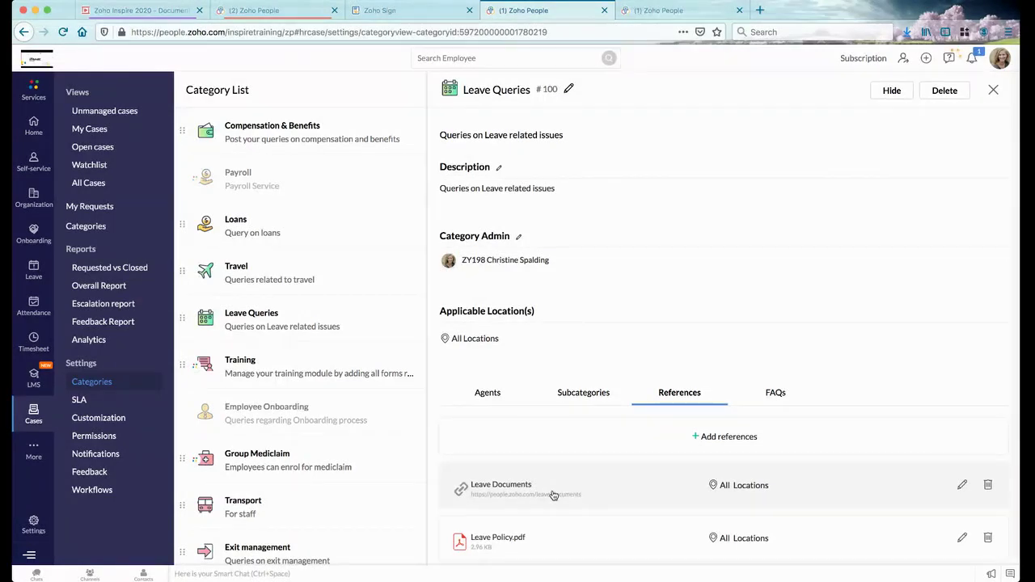
Review the three Leave Queries FAQs, then close the details panel to return to the Category List
{"action": "left_click", "coordinate": [775, 393]}
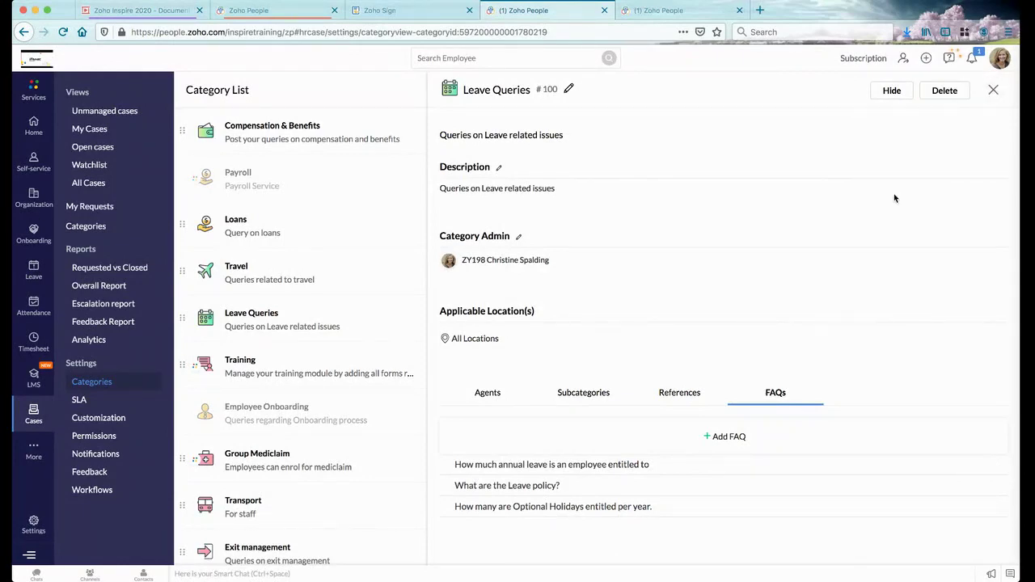
{"action": "left_click", "coordinate": [993, 89]}
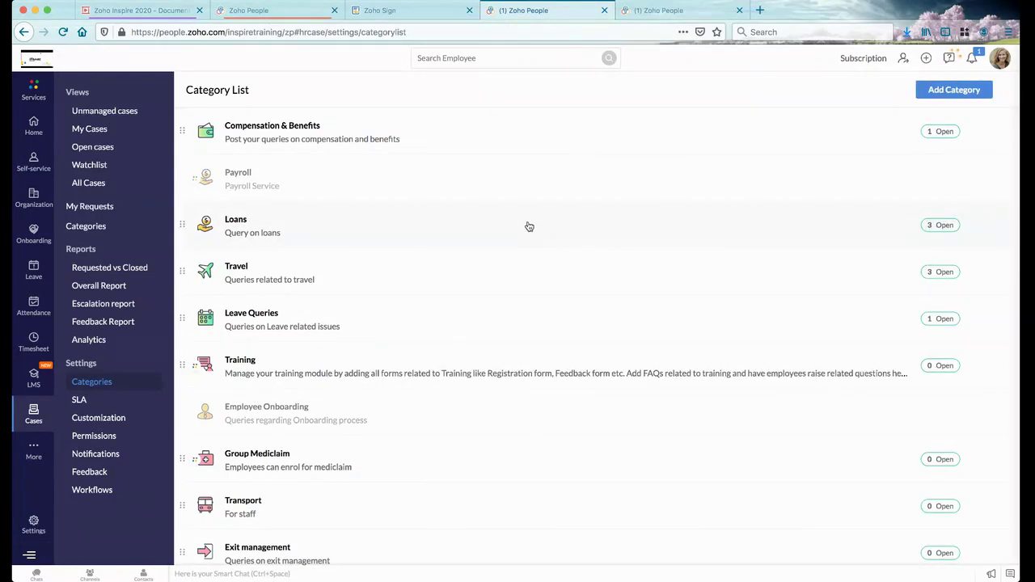
View the Cases Status customization page, then advance the presentation to 'Effective query tracking with SLA'
{"action": "left_click", "coordinate": [118, 420]}
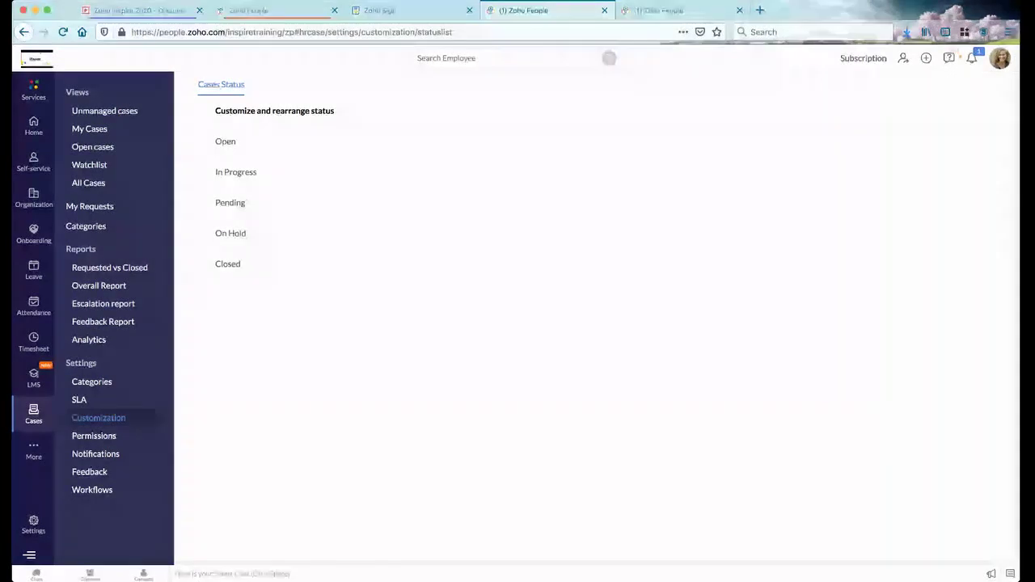
{"action": "left_click", "coordinate": [142, 11]}
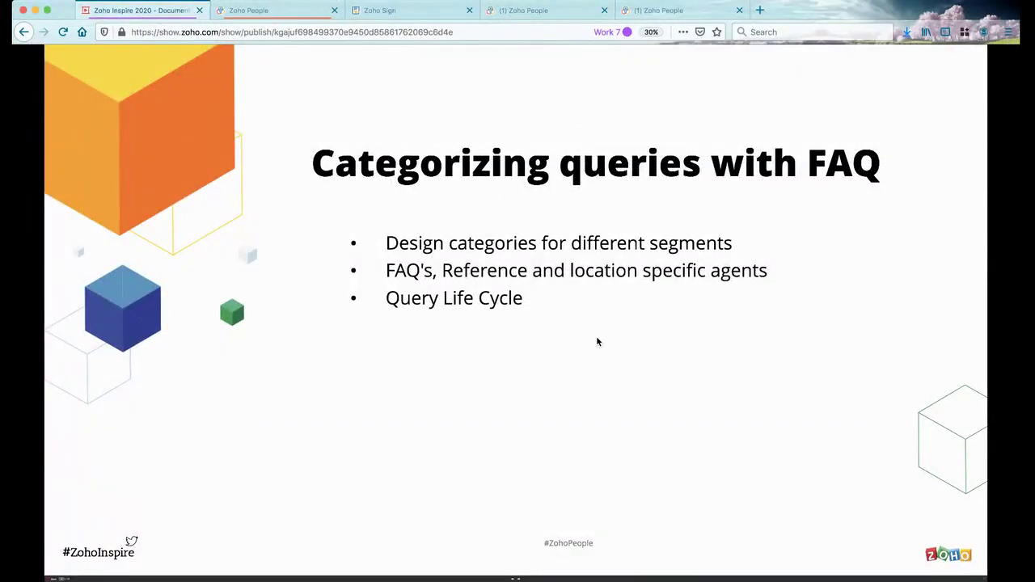
{"action": "key", "text": "Right"}
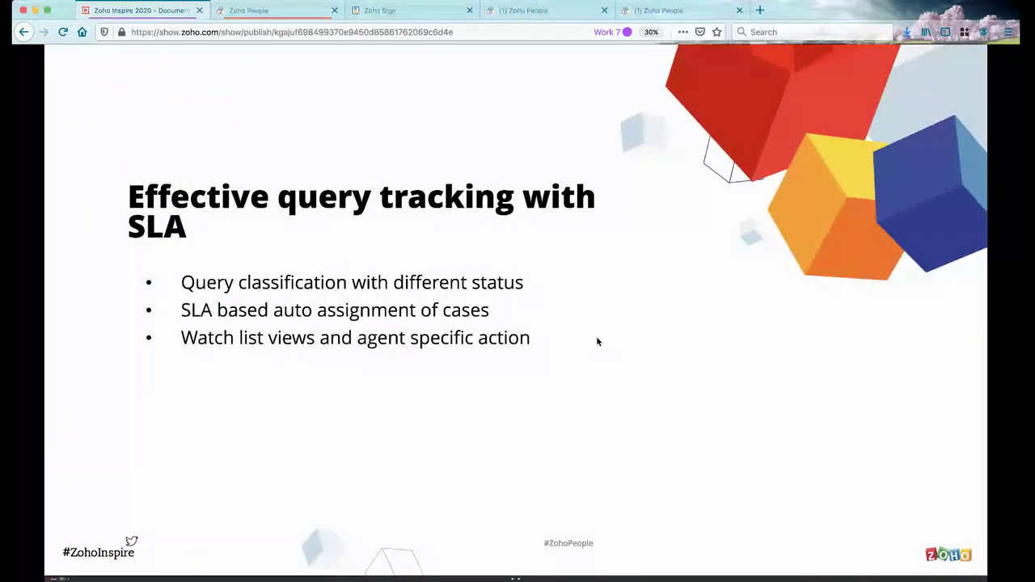
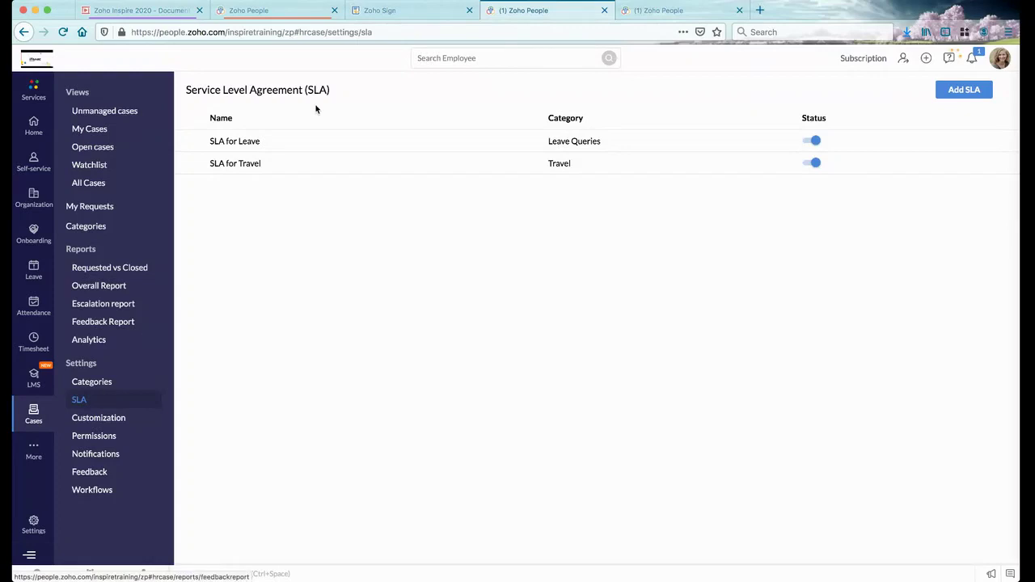
Edit the SLA for Leave, expand its Level 1 escalation, and remove the empty criteria row
{"action": "left_click", "coordinate": [244, 142]}
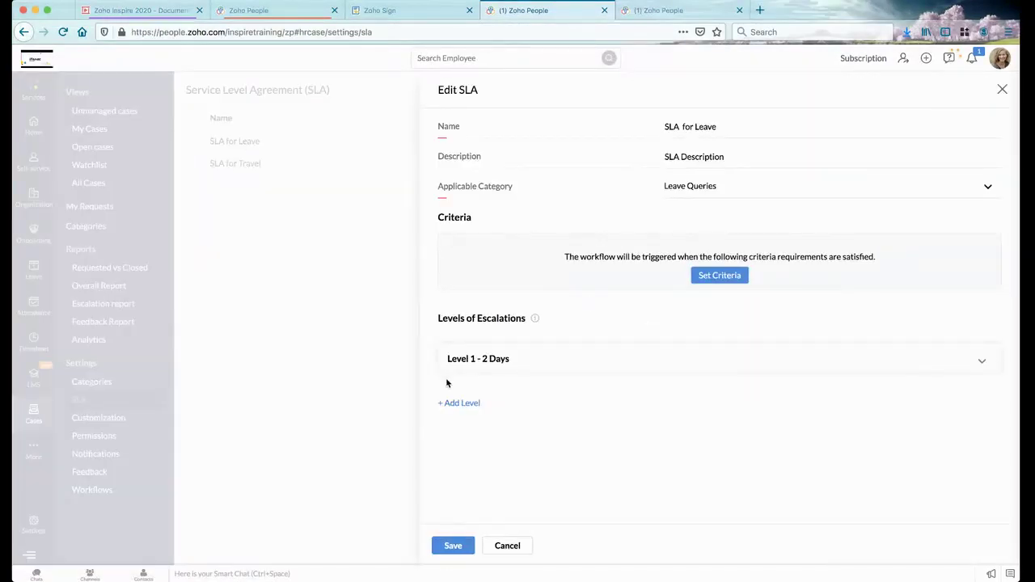
{"action": "left_click", "coordinate": [472, 363]}
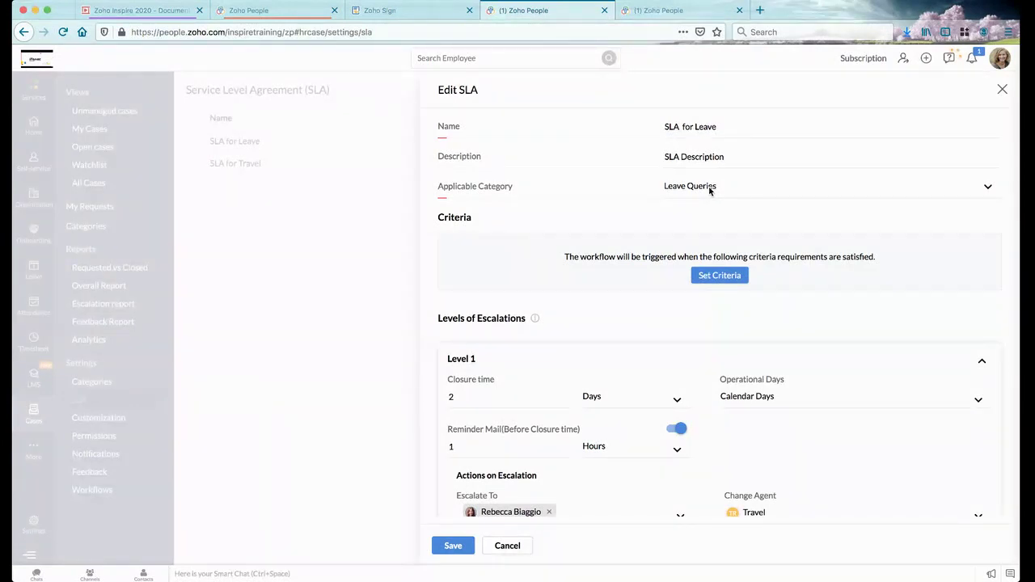
{"action": "left_click", "coordinate": [716, 277]}
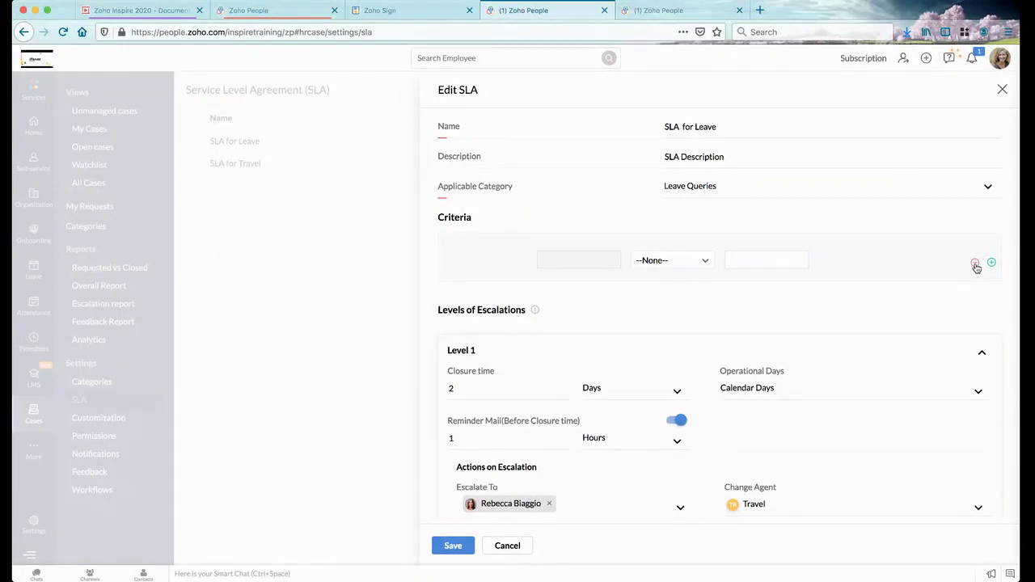
{"action": "left_click", "coordinate": [581, 260]}
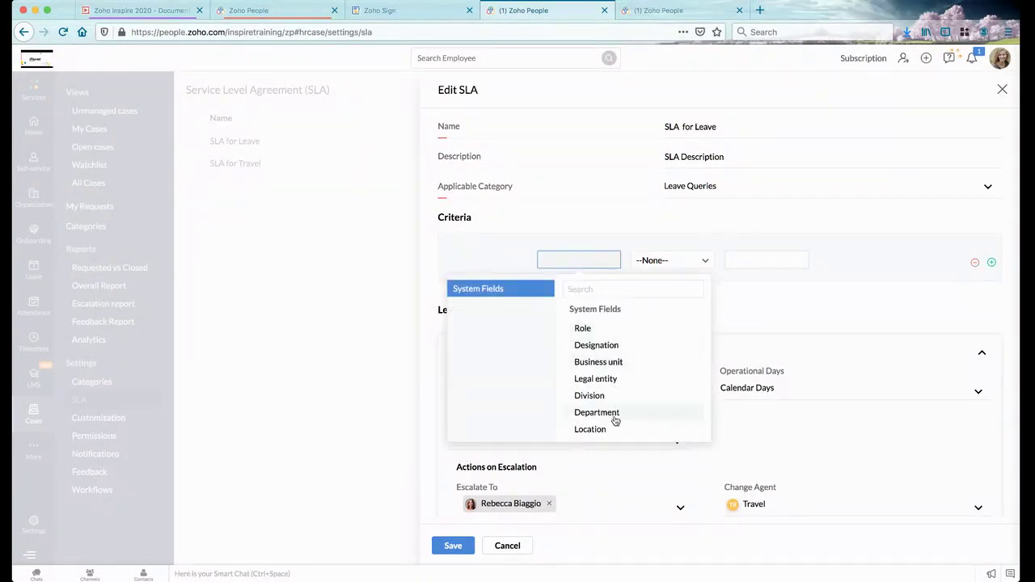
{"action": "left_click", "coordinate": [977, 264]}
{"action": "left_click", "coordinate": [977, 265]}
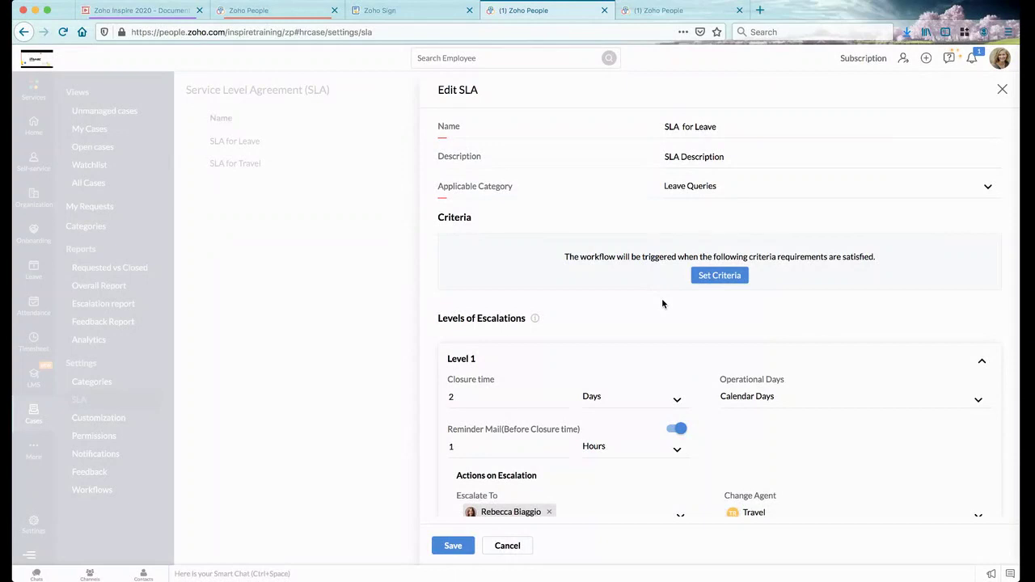
Check the Level 1 closure time and Operational Days, leaving Calendar Days selected
{"action": "scroll", "coordinate": [615, 358], "scroll_direction": "down", "scroll_amount": 2}
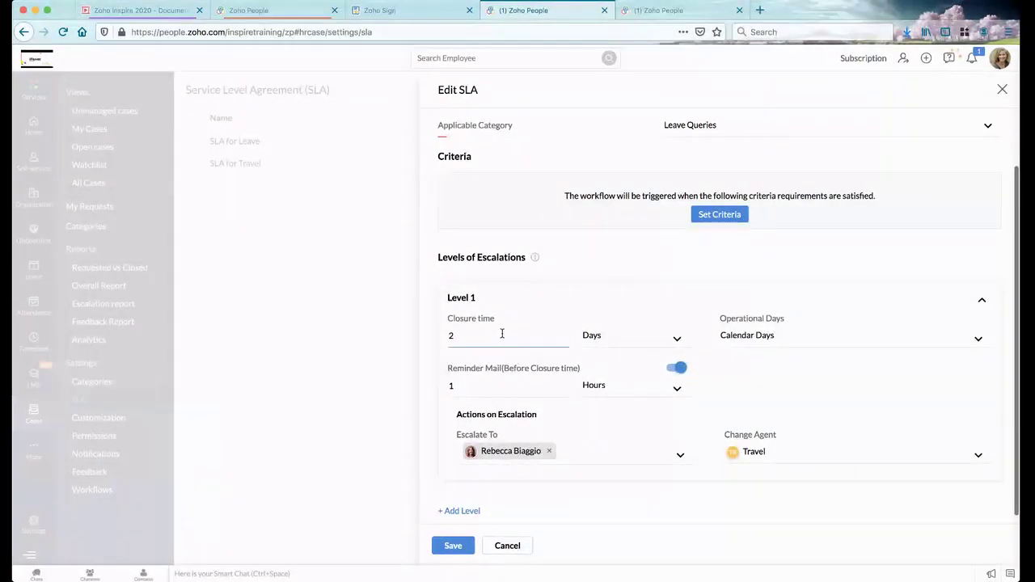
{"action": "left_click", "coordinate": [494, 339]}
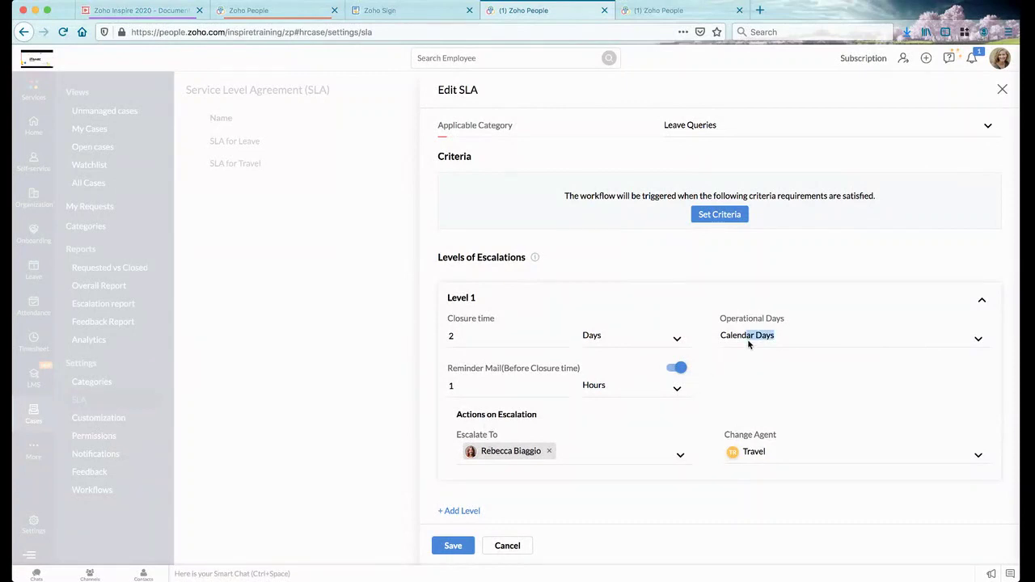
{"action": "left_click", "coordinate": [978, 339]}
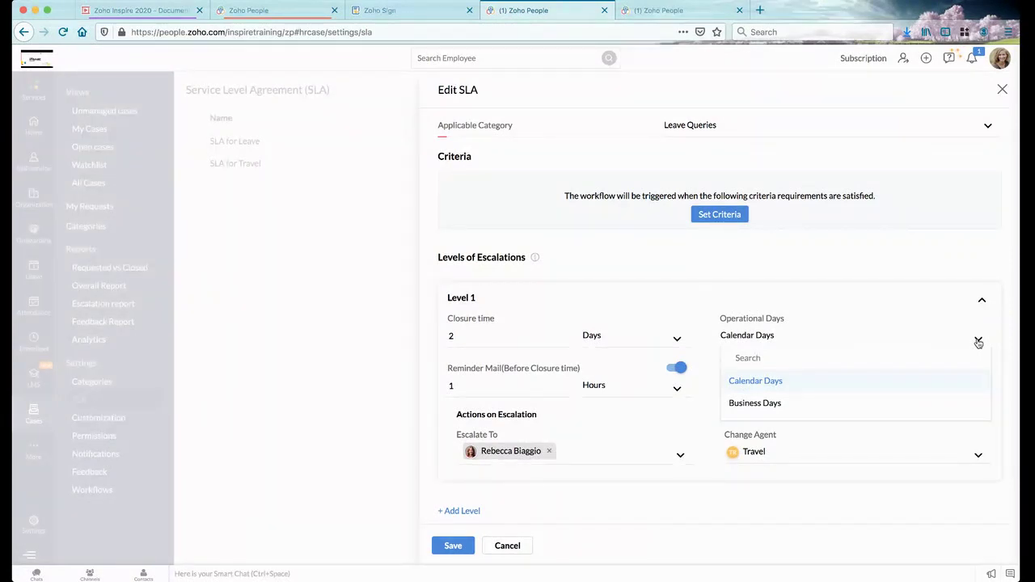
{"action": "left_click", "coordinate": [711, 269]}
Check the reminder mail lead time, keep Hours, and close the SLA editor without saving
{"action": "left_click", "coordinate": [480, 392]}
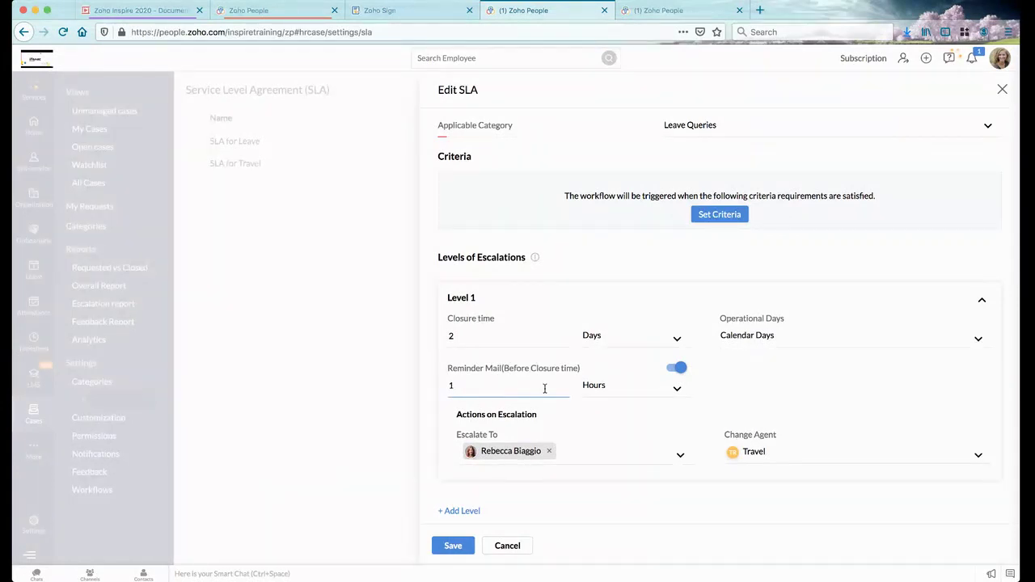
{"action": "left_click", "coordinate": [672, 390]}
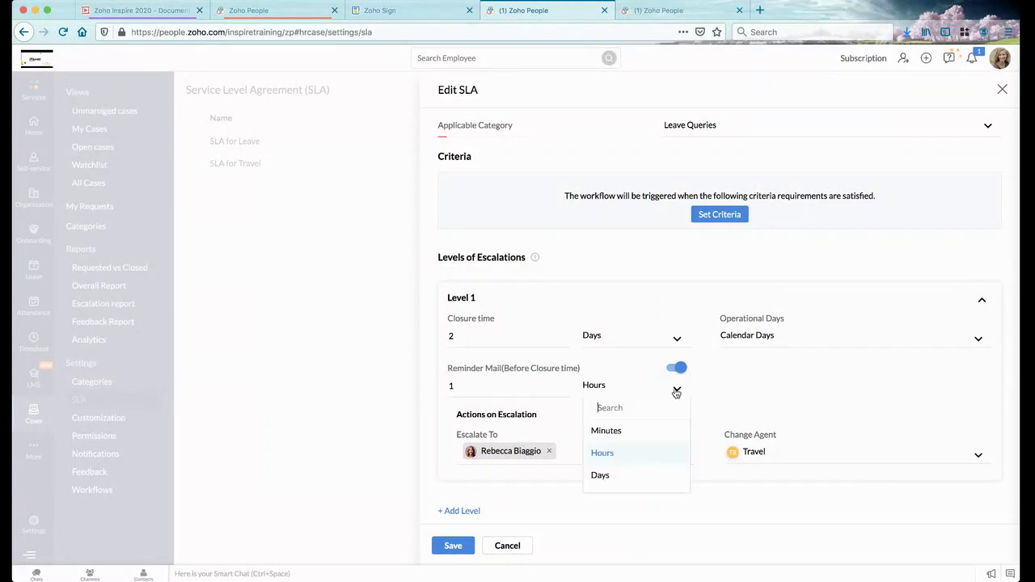
{"action": "left_click", "coordinate": [739, 394]}
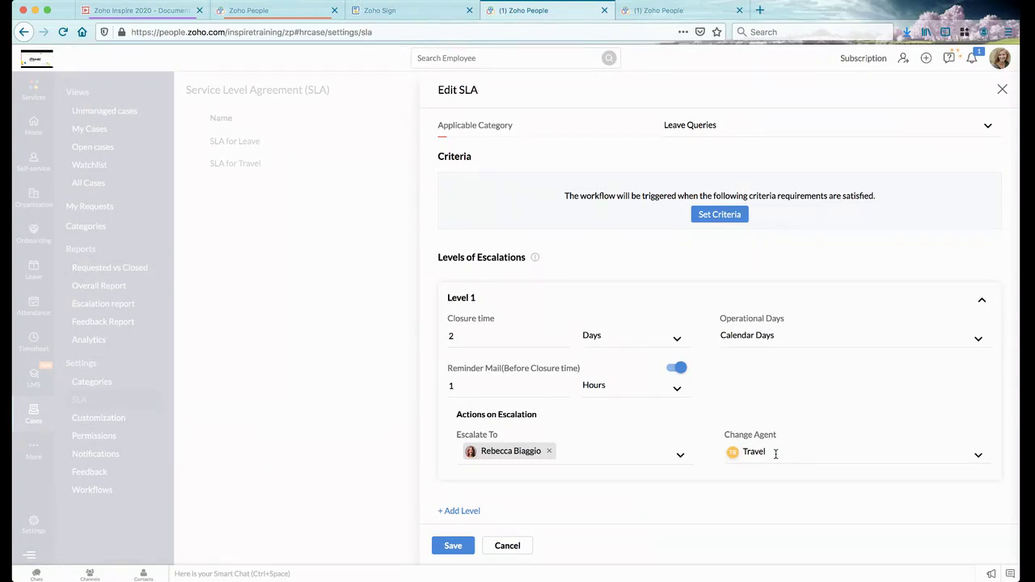
{"action": "scroll", "coordinate": [512, 348], "scroll_direction": "up", "scroll_amount": 2}
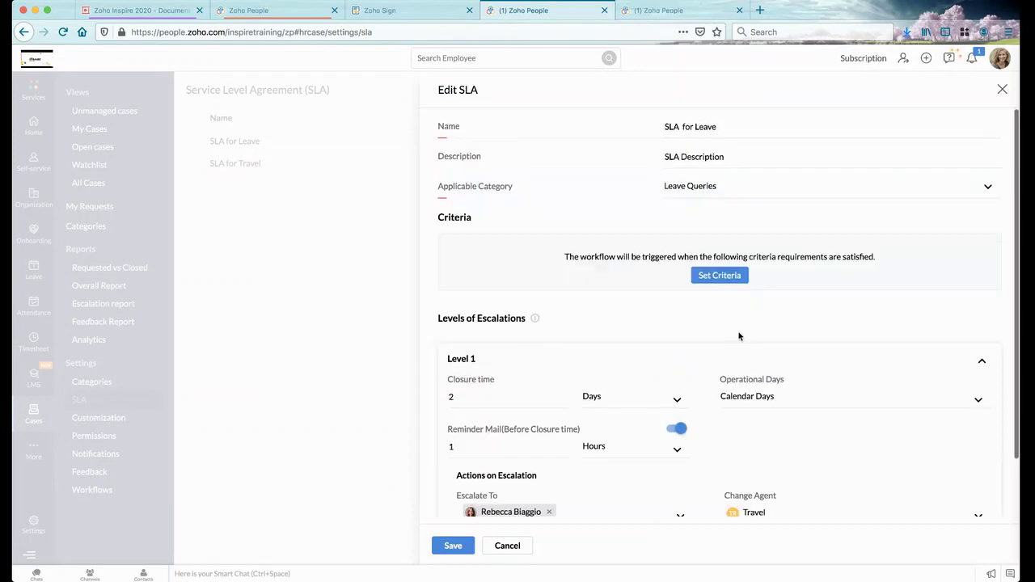
{"action": "left_click", "coordinate": [507, 547]}
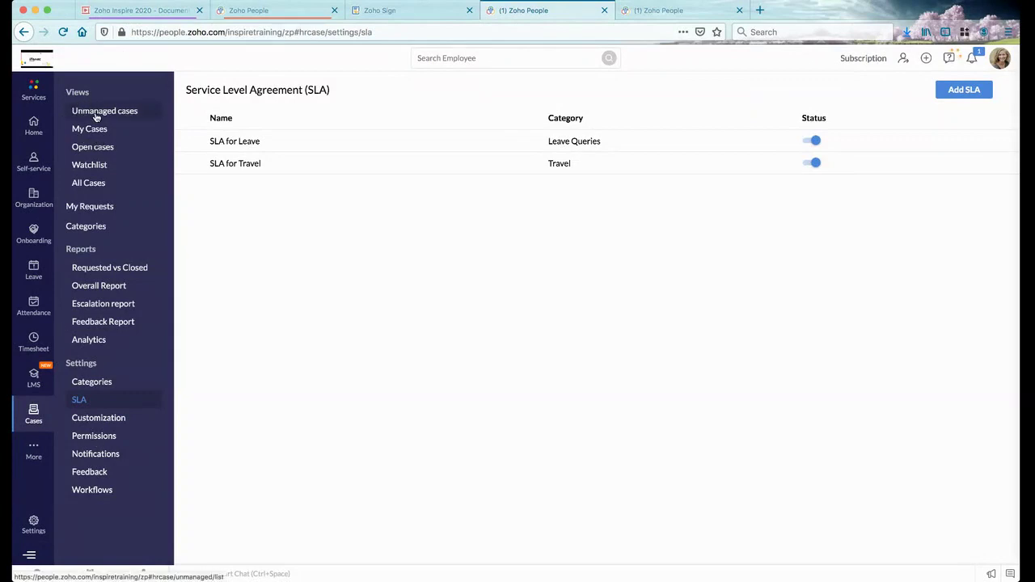
Open case 00021 'Training agenda' from the Unmanaged cases list
{"action": "left_click", "coordinate": [95, 117]}
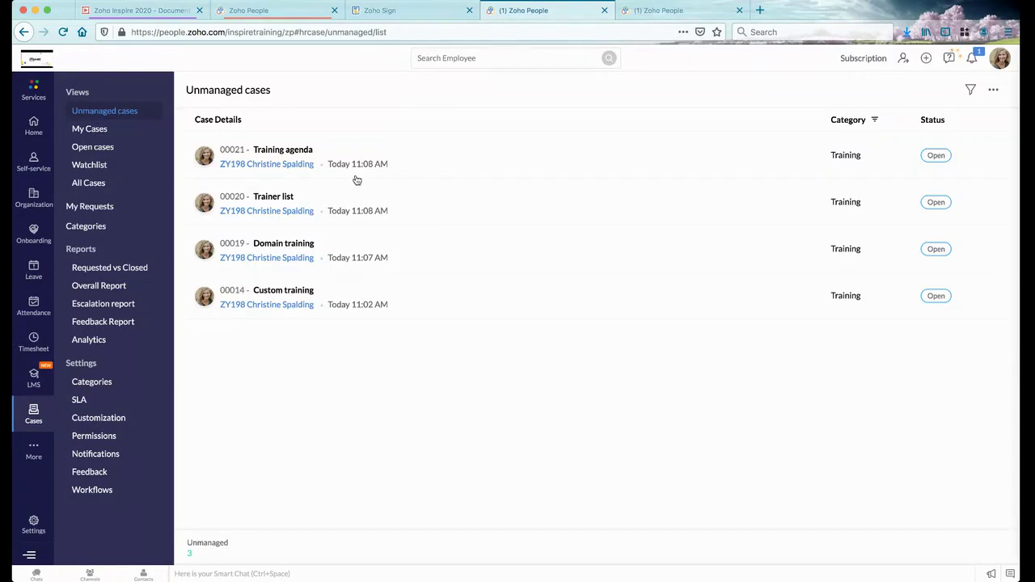
{"action": "left_click", "coordinate": [304, 151]}
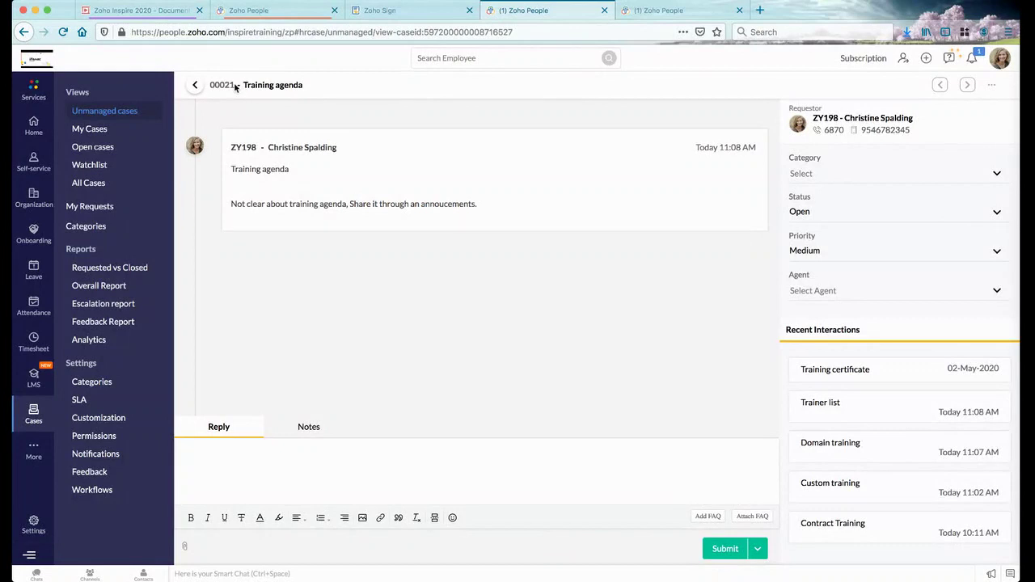
Review the case's Category and Priority options, keeping priority Medium
{"action": "left_click_drag", "start_coordinate": [235, 88], "coordinate": [212, 85]}
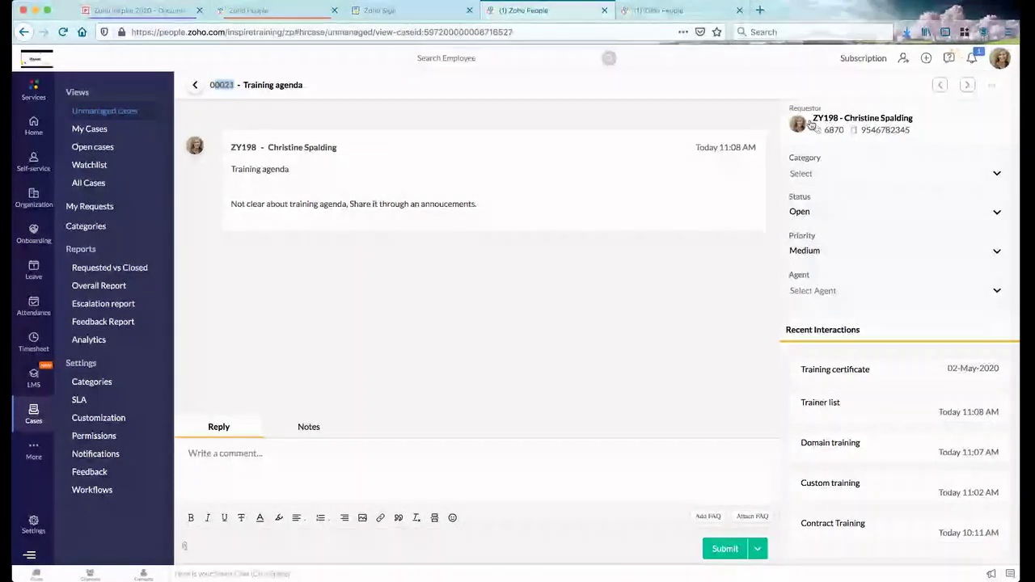
{"action": "mouse_move", "coordinate": [847, 130]}
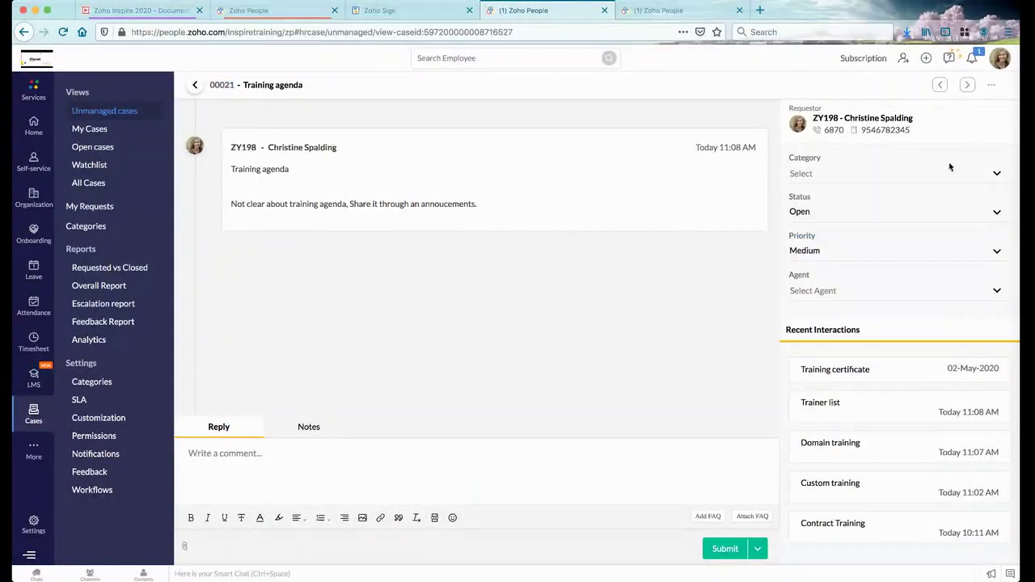
{"action": "left_click", "coordinate": [998, 172]}
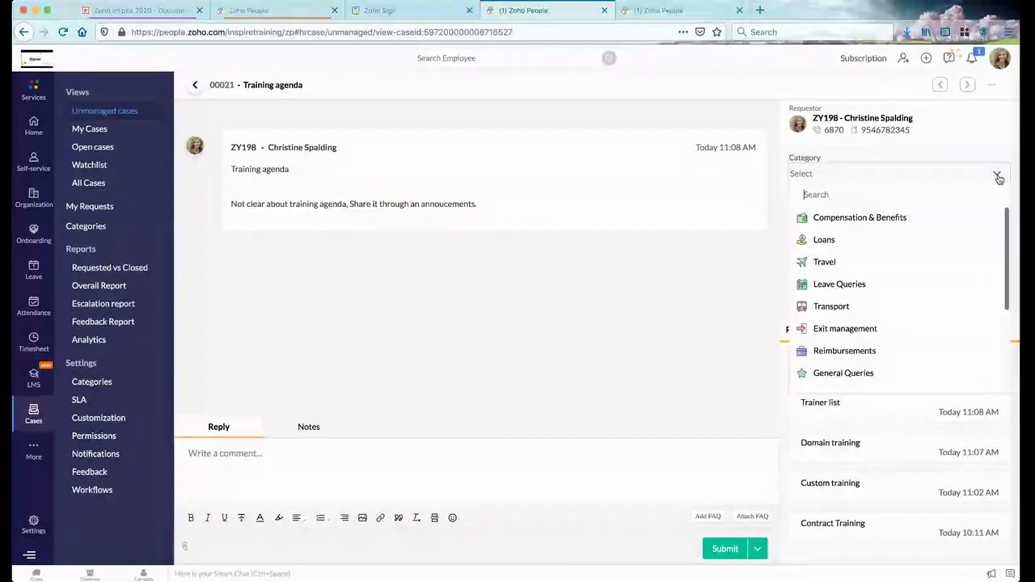
{"action": "left_click", "coordinate": [999, 173]}
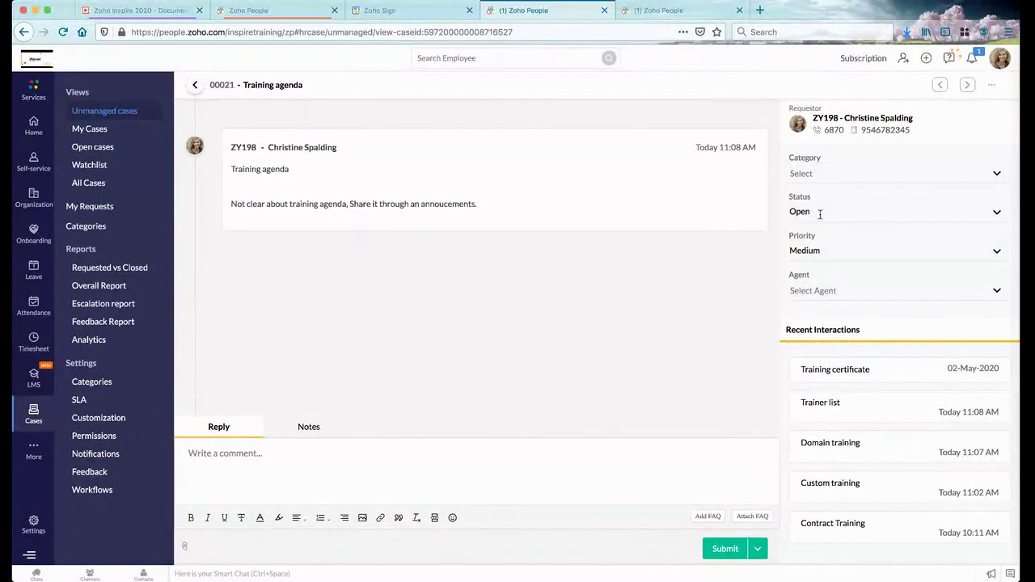
{"action": "left_click", "coordinate": [997, 252]}
{"action": "left_click", "coordinate": [997, 252]}
Set the case's Agent to Me so it is picked up
{"action": "left_click", "coordinate": [996, 292]}
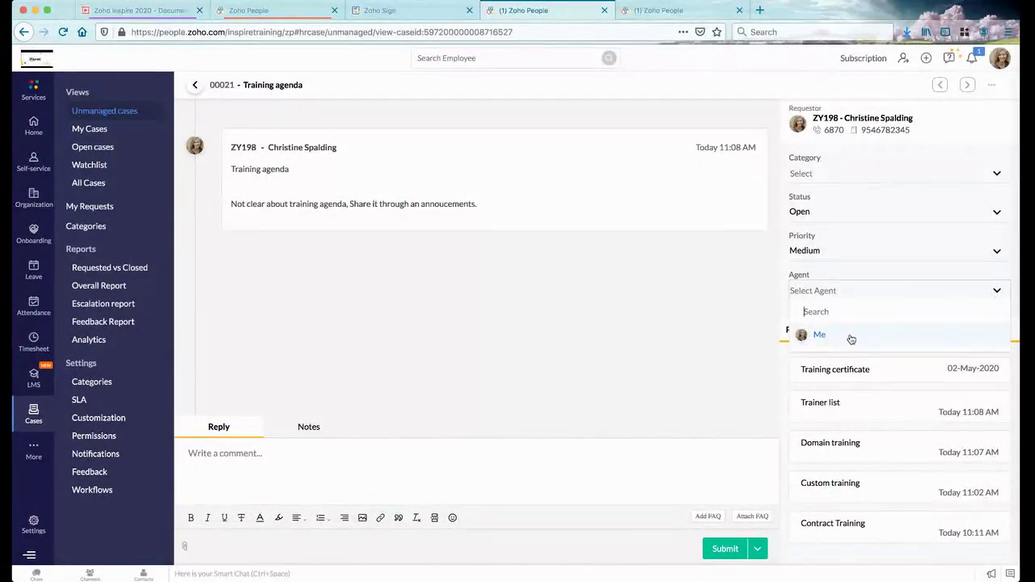
{"action": "type", "text": "a"}
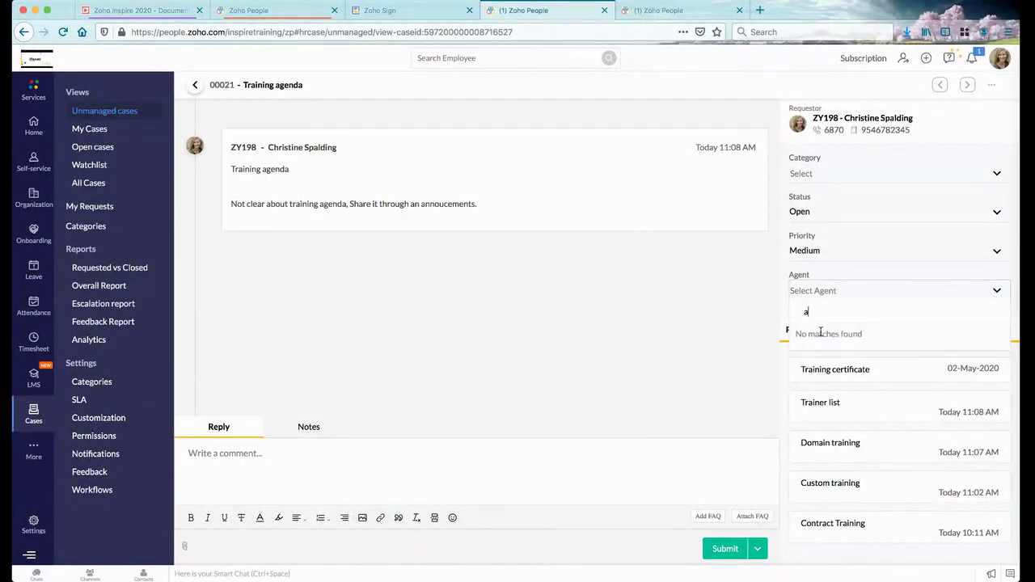
{"action": "key", "text": "BackSpace"}
{"action": "type", "text": "z"}
{"action": "key", "text": "BackSpace"}
{"action": "left_click", "coordinate": [826, 334]}
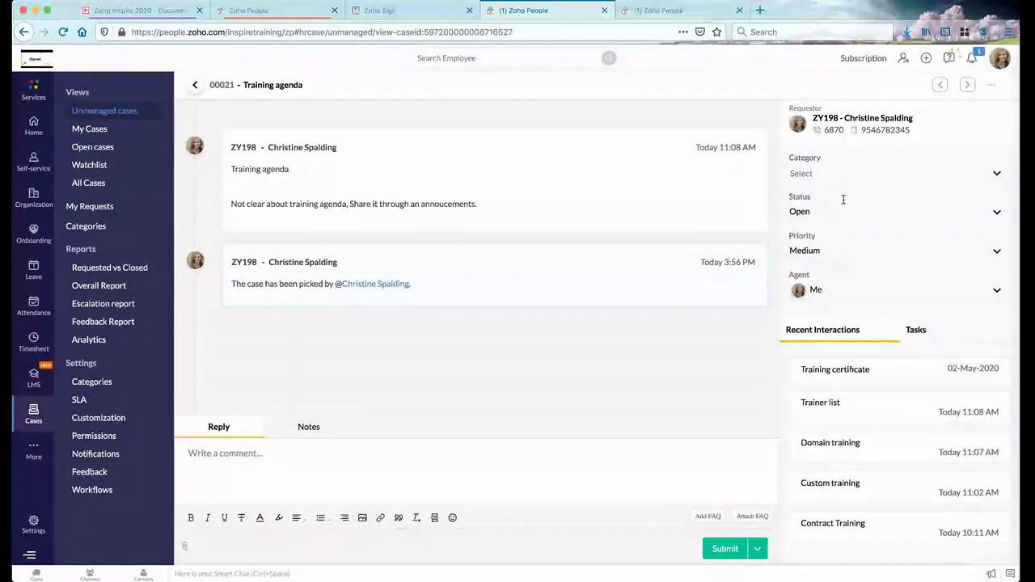
{"action": "mouse_move", "coordinate": [817, 119]}
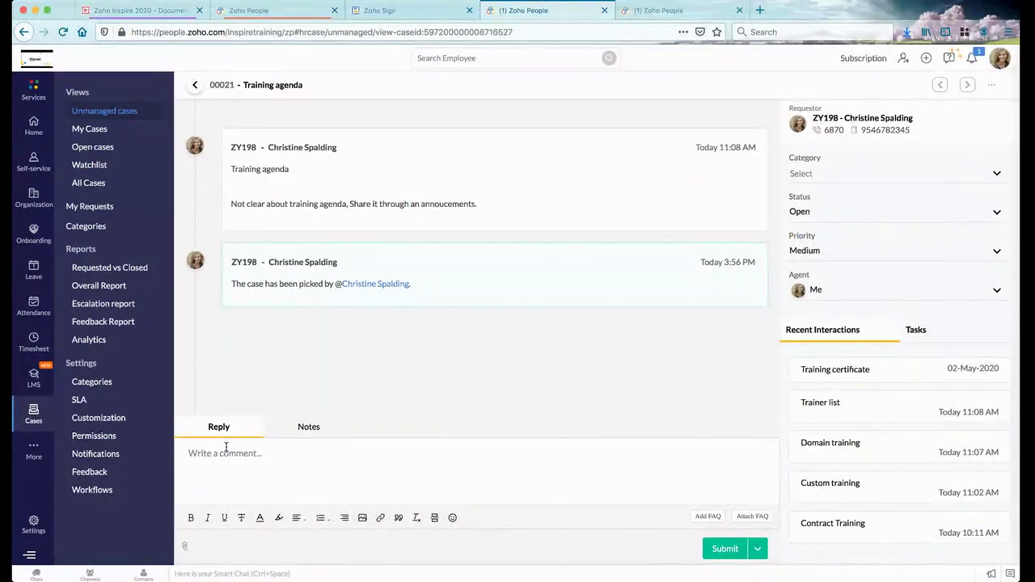
{"action": "left_click", "coordinate": [266, 470]}
{"action": "type", "text": "Resolved"}
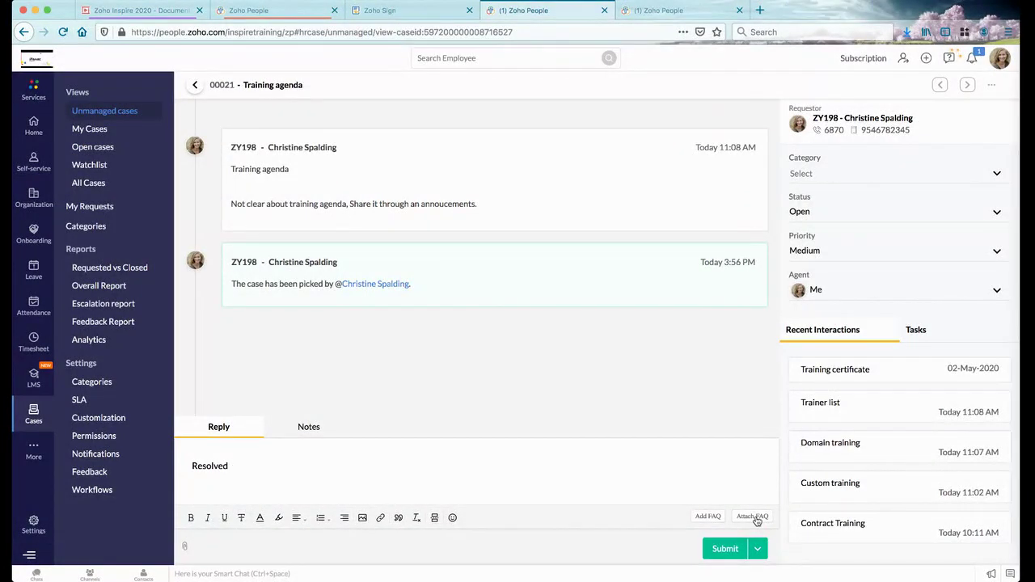
{"action": "left_click", "coordinate": [754, 517]}
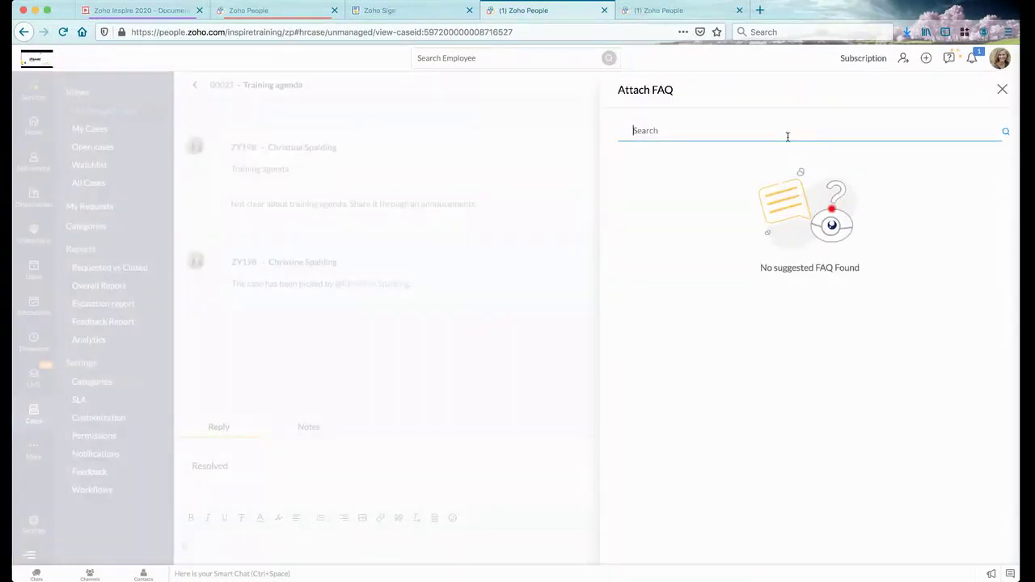
{"action": "left_click", "coordinate": [1001, 90]}
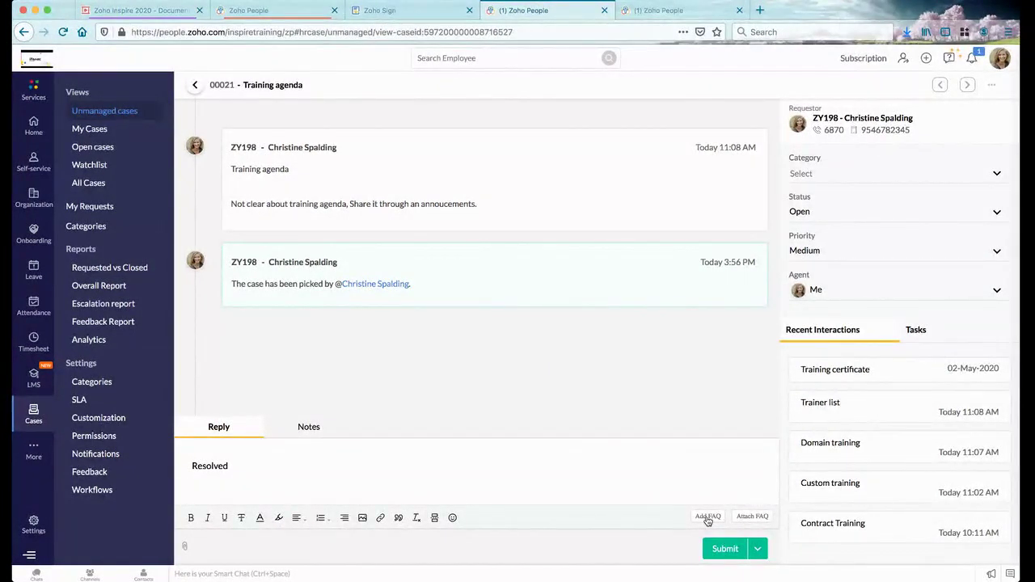
Enter the FAQ question 'What is my leave balanace' with an answer pointing to the leave reports
{"action": "left_click", "coordinate": [708, 517]}
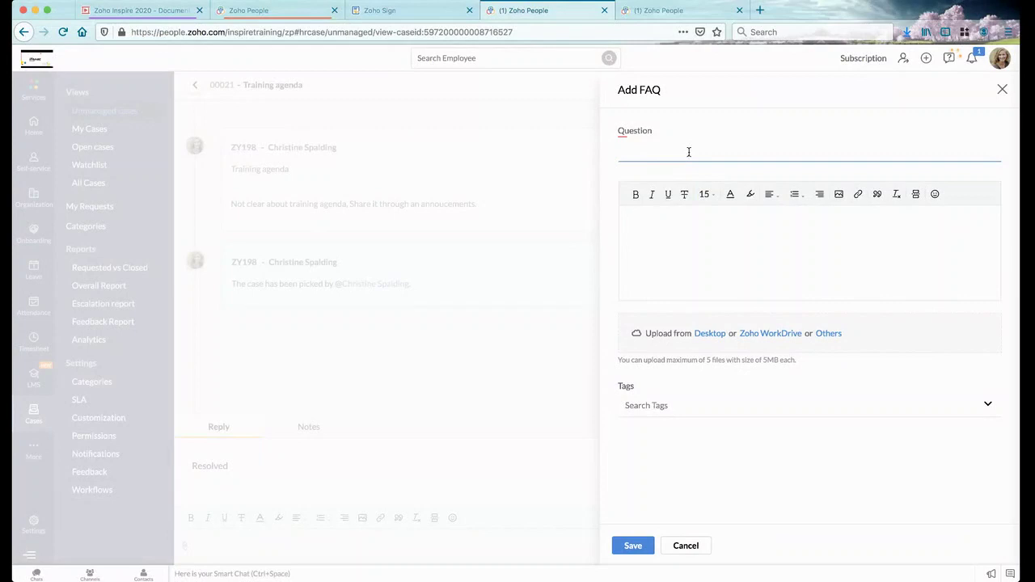
{"action": "left_click", "coordinate": [687, 256]}
{"action": "left_click", "coordinate": [672, 405]}
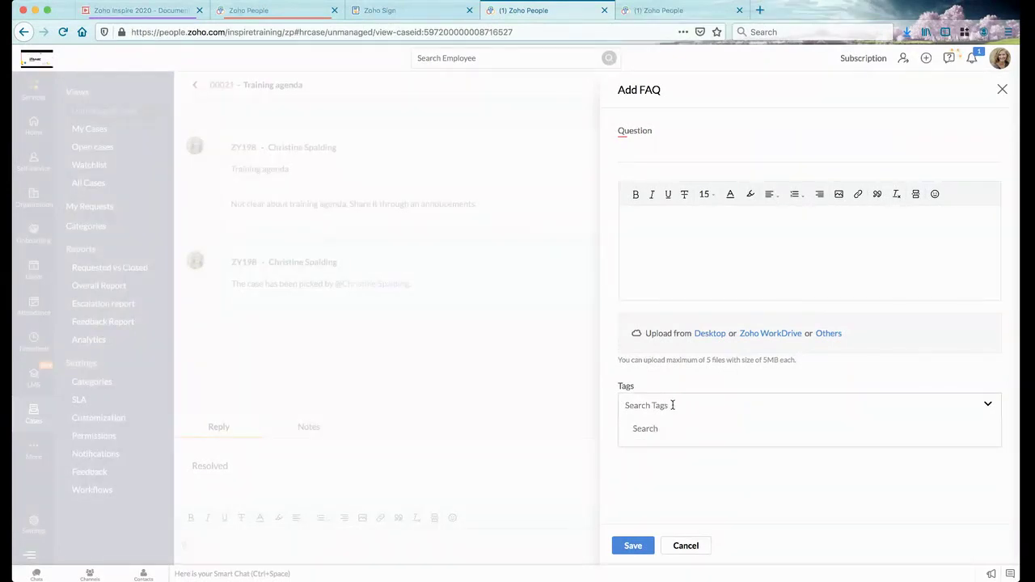
{"action": "left_click", "coordinate": [678, 150]}
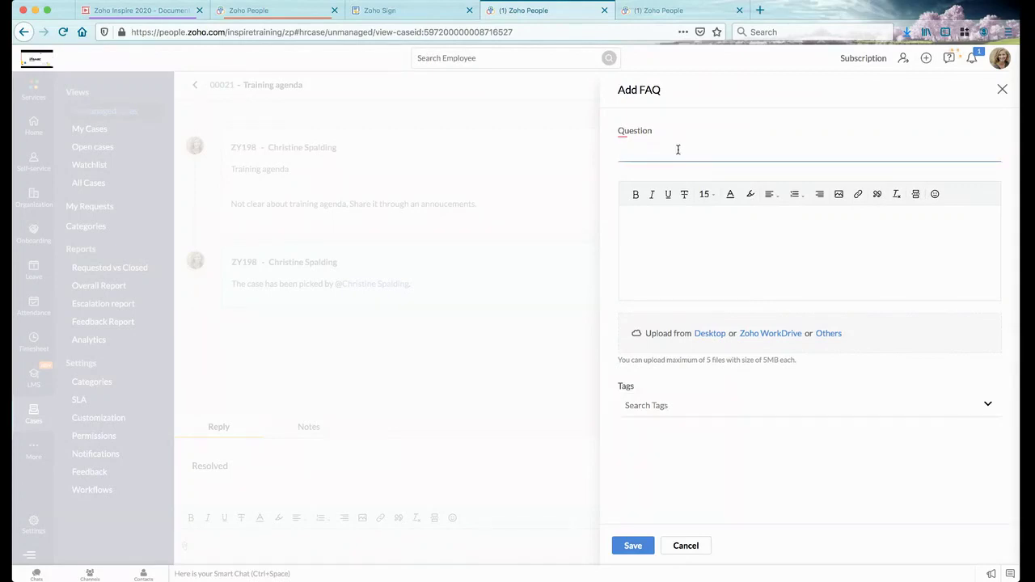
{"action": "type", "text": "What is my leave balanaceThie"}
{"action": "key", "text": "BackSpace"}
{"action": "key", "text": "BackSpace"}
{"action": "type", "text": "e leave blan"}
{"action": "key", "text": "BackSpace"}
{"action": "key", "text": "BackSpace"}
{"action": "key", "text": "BackSpace"}
{"action": "type", "text": "alacne c"}
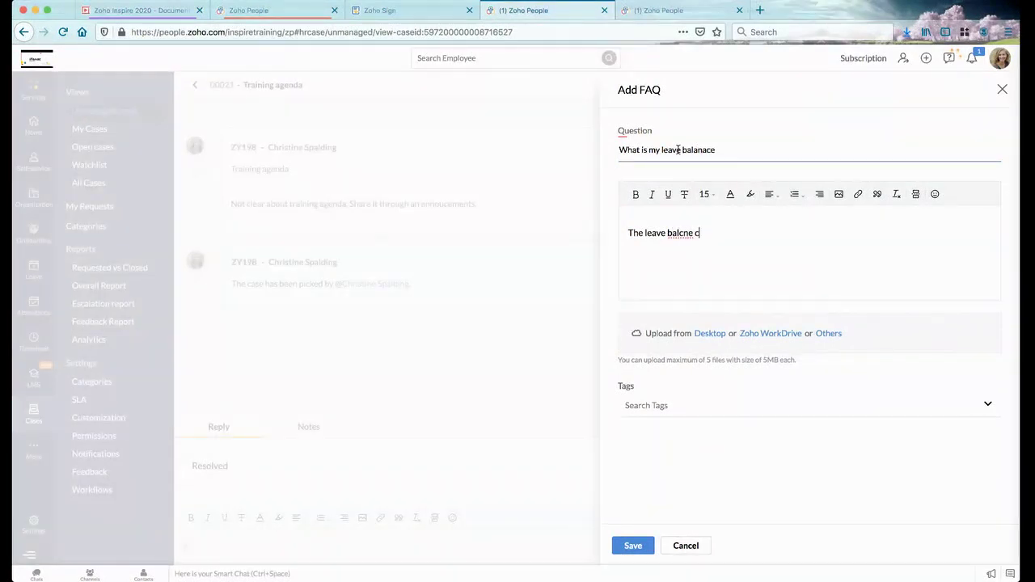
{"action": "key", "text": "BackSpace"}
{"action": "key", "text": "BackSpace"}
{"action": "key", "text": "BackSpace"}
{"action": "key", "text": "BackSpace"}
{"action": "type", "text": "ce"}
{"action": "key", "text": "BackSpace"}
{"action": "key", "text": "BackSpace"}
{"action": "type", "text": "nce can be viewed under the "}
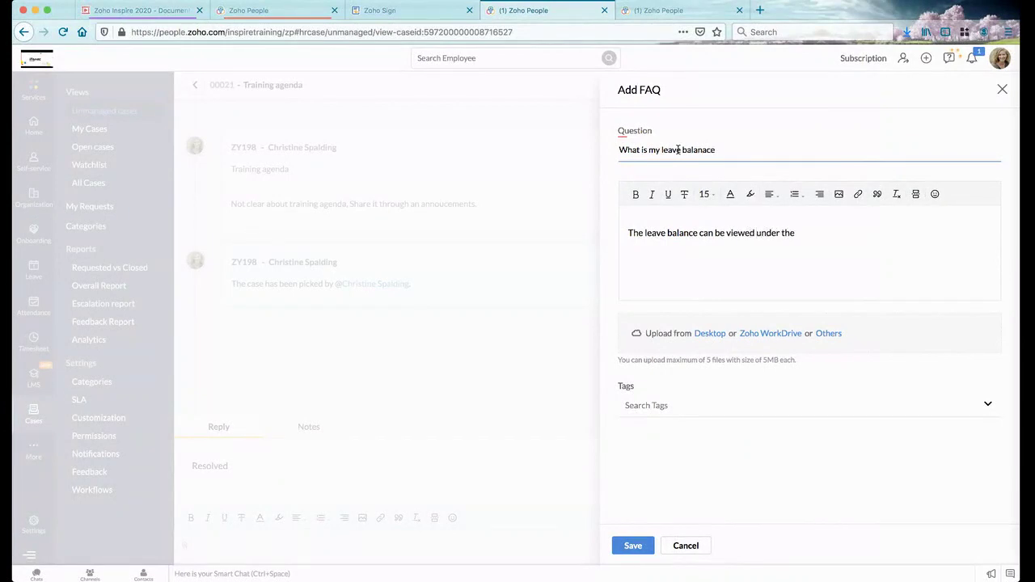
{"action": "type", "text": "leave reportes"}
{"action": "key", "text": "BackSpace"}
{"action": "key", "text": "BackSpace"}
{"action": "type", "text": "s."}
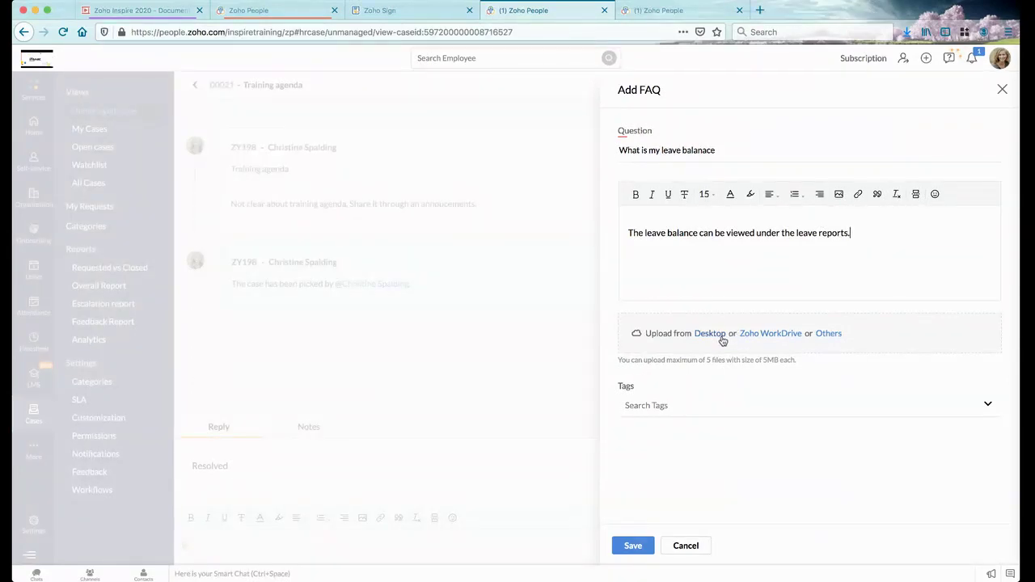
Tag the FAQ with Leave and a new Balance tag, then save it
{"action": "left_click", "coordinate": [681, 406]}
{"action": "type", "text": "Leave"}
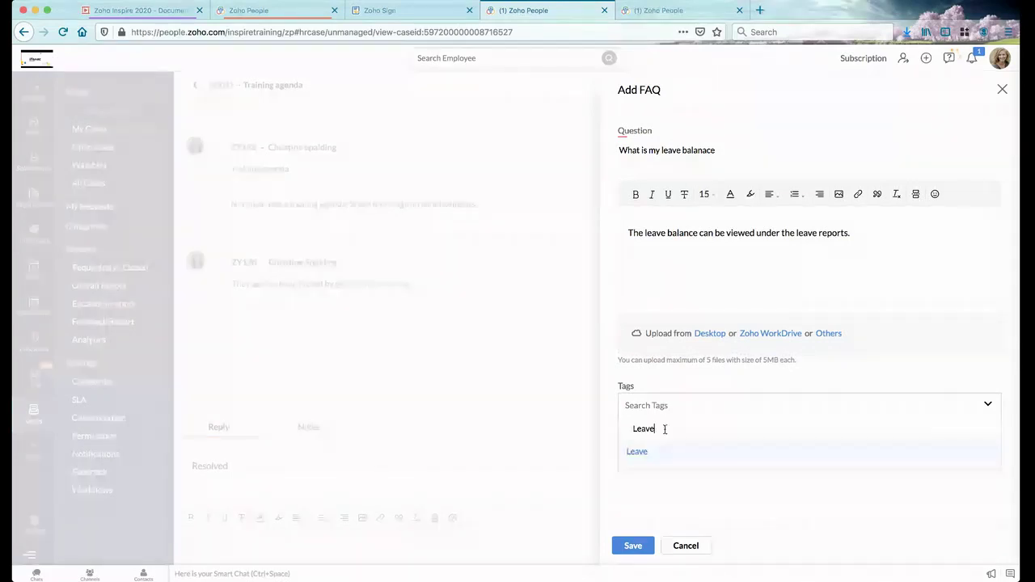
{"action": "left_click", "coordinate": [706, 497]}
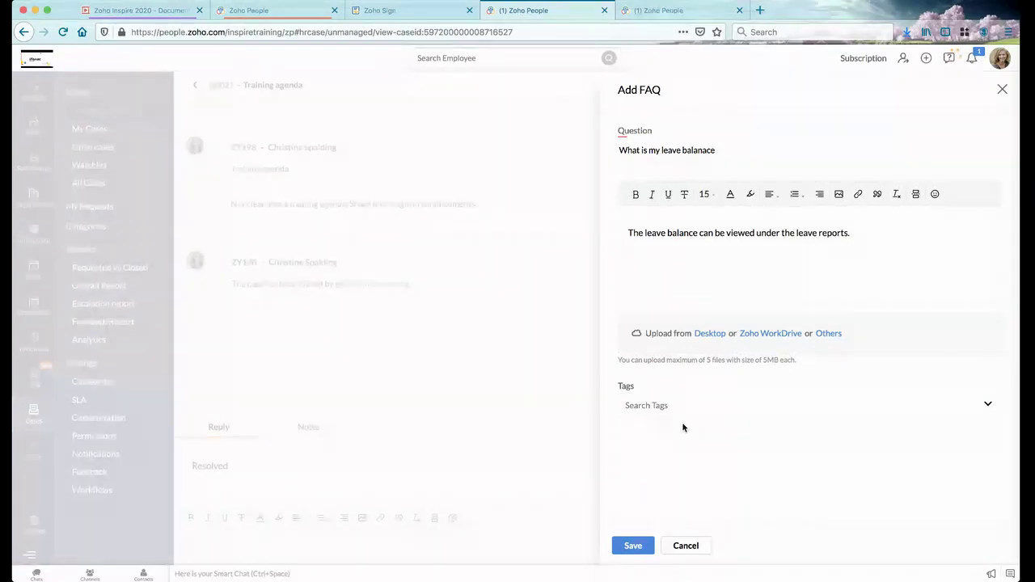
{"action": "left_click", "coordinate": [673, 404]}
{"action": "type", "text": "Leave"}
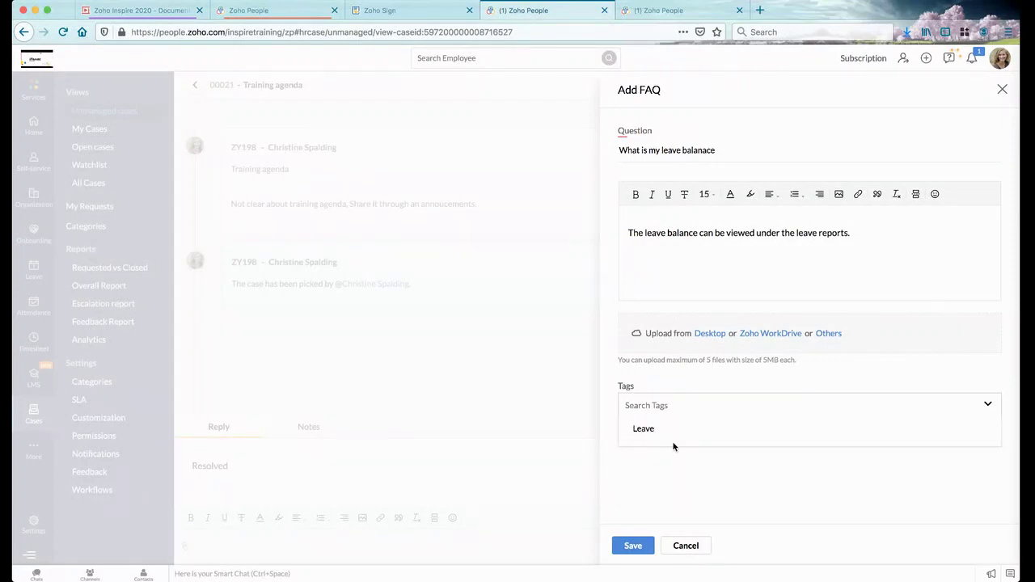
{"action": "left_click", "coordinate": [642, 455]}
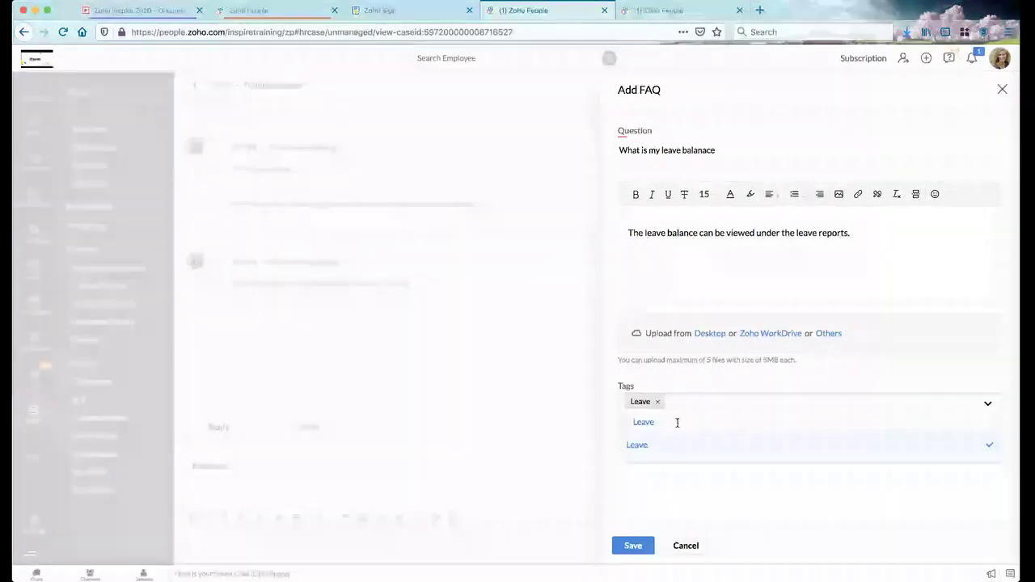
{"action": "key", "text": "BackSpace"}
{"action": "type", "text": "Balance"}
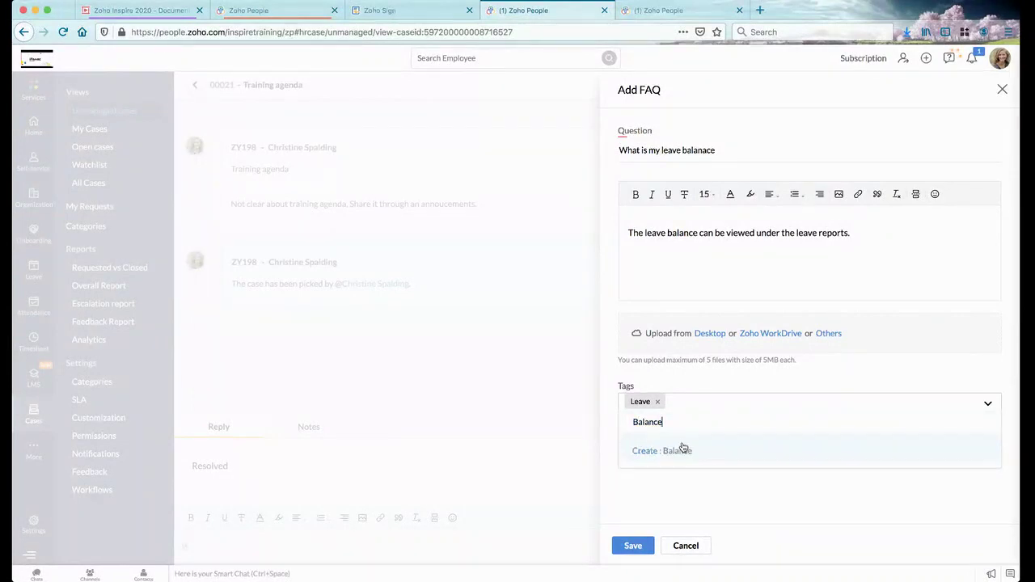
{"action": "left_click", "coordinate": [682, 451]}
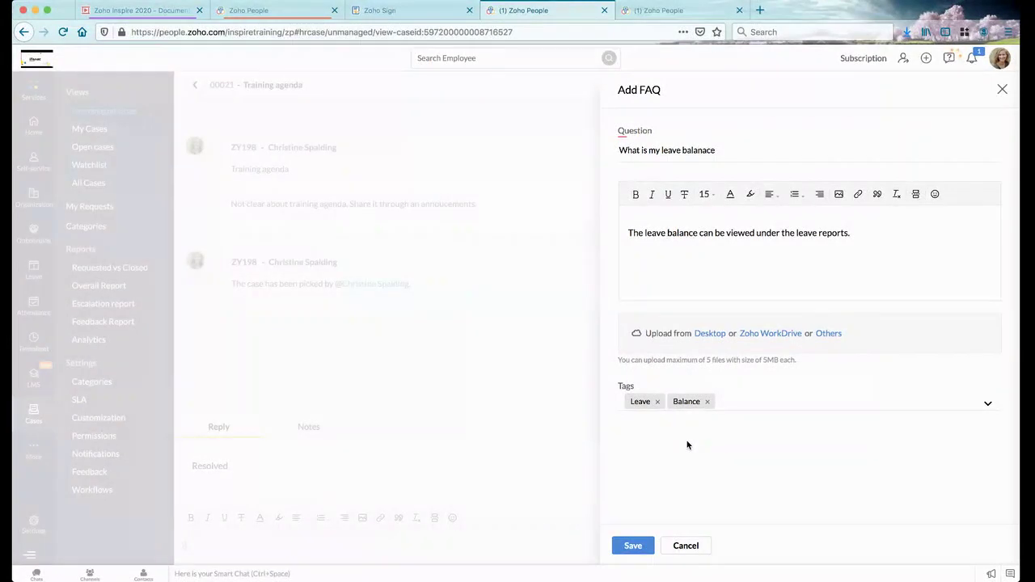
{"action": "left_click", "coordinate": [624, 549]}
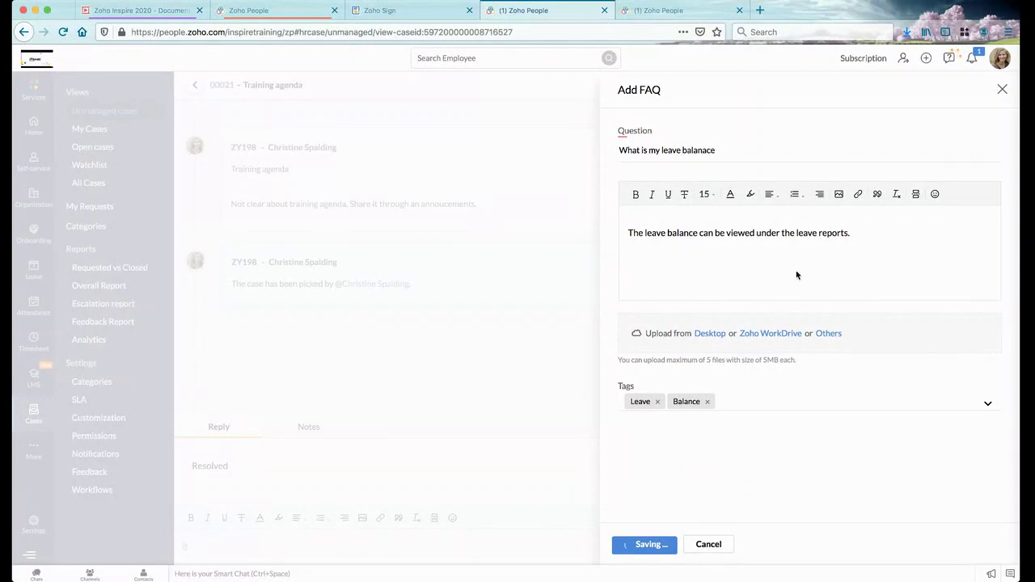
Submit the Training agenda reply as Closed and go back to the Unmanaged cases list
{"action": "left_click", "coordinate": [1003, 90]}
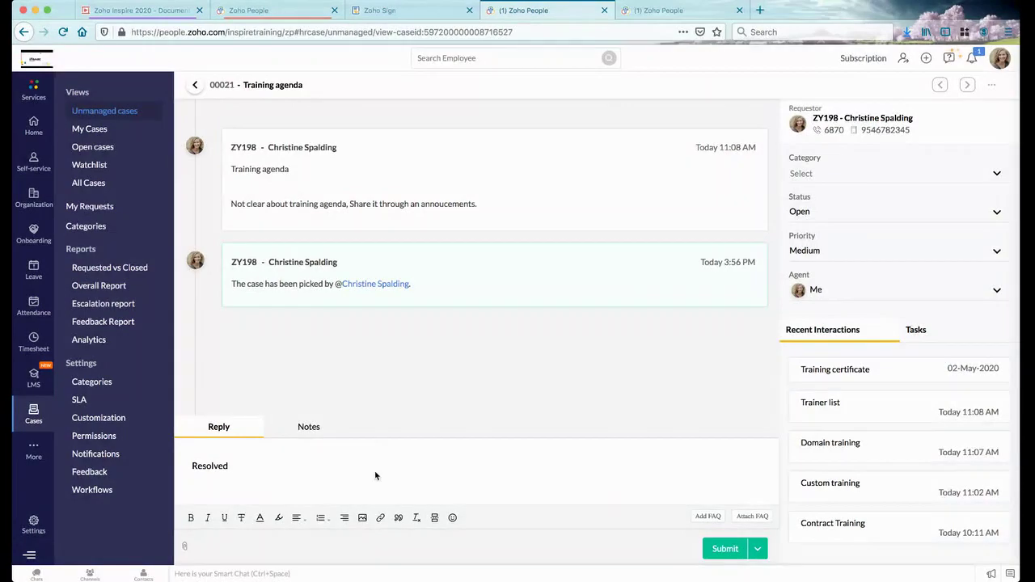
{"action": "left_click", "coordinate": [758, 549]}
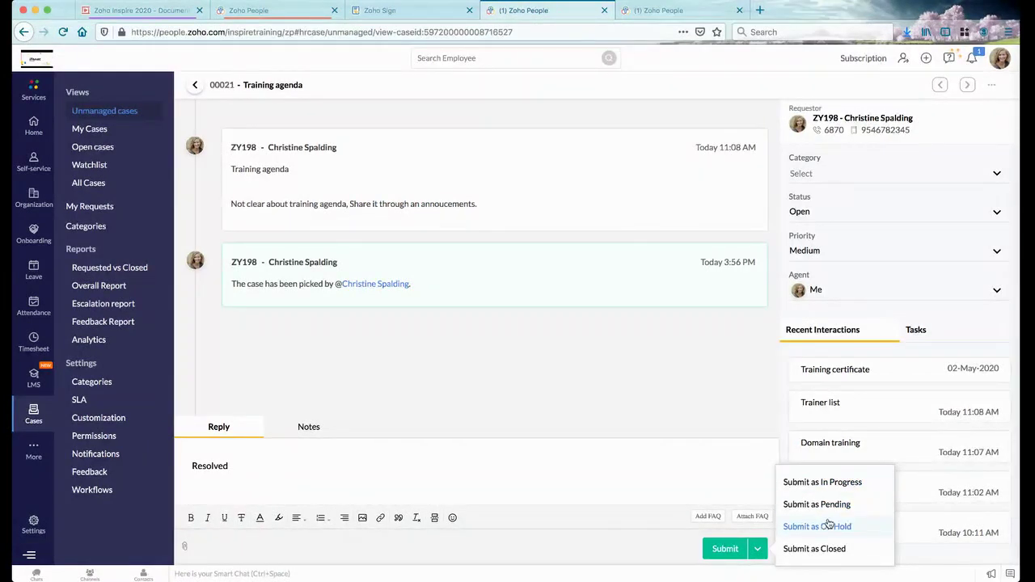
{"action": "left_click", "coordinate": [818, 550]}
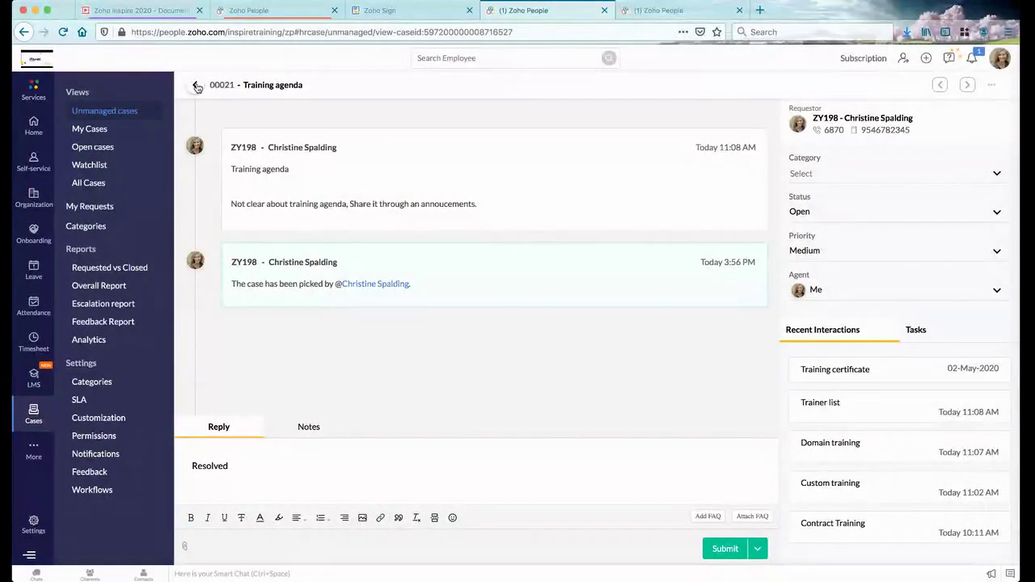
{"action": "left_click", "coordinate": [194, 85]}
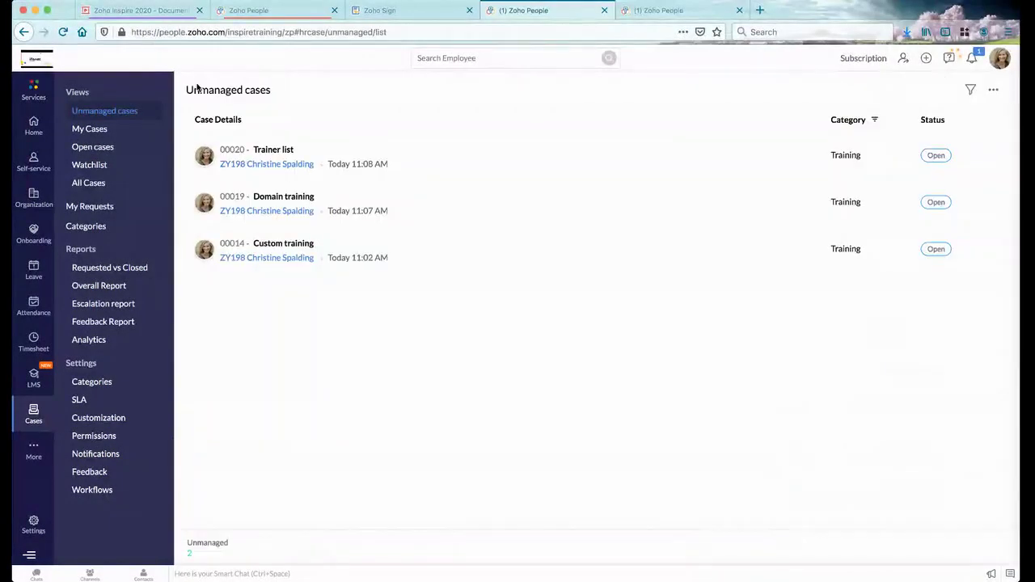
Show My Cases, dismiss the Regional Sales chat, and scroll to case 00021 marked Closed
{"action": "left_click", "coordinate": [104, 128]}
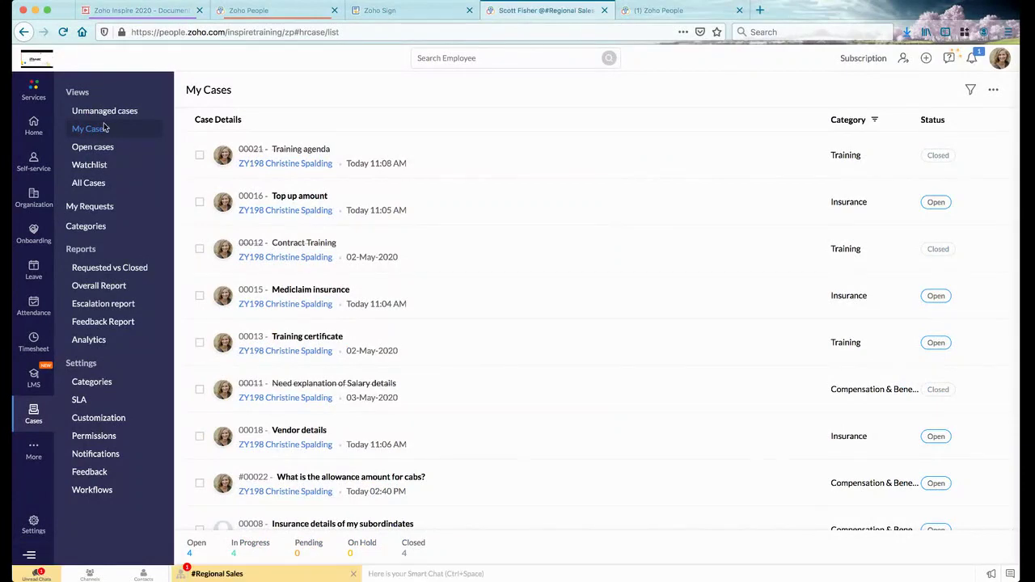
{"action": "left_click", "coordinate": [353, 574]}
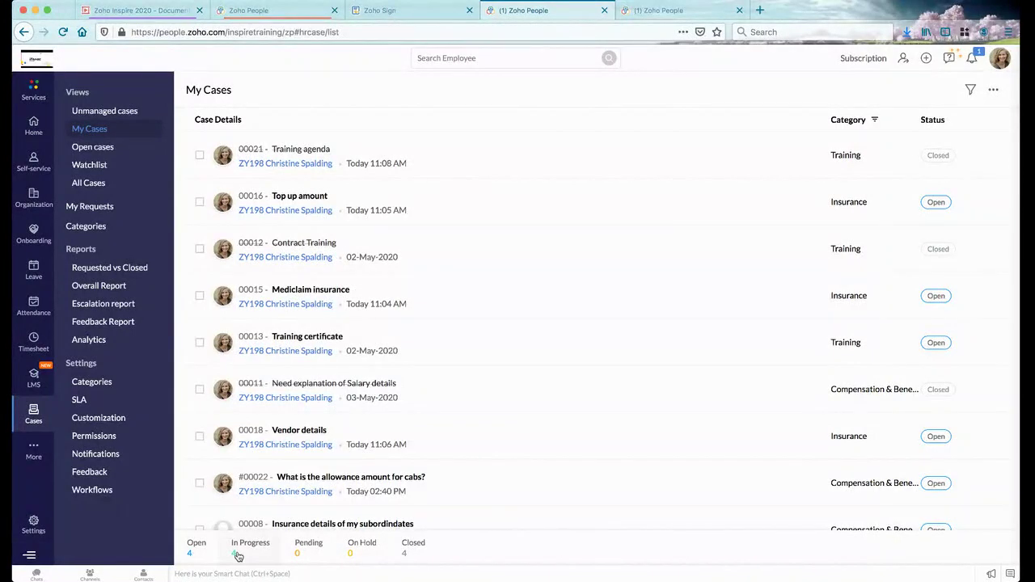
{"action": "scroll", "coordinate": [531, 383], "scroll_direction": "down", "scroll_amount": 5}
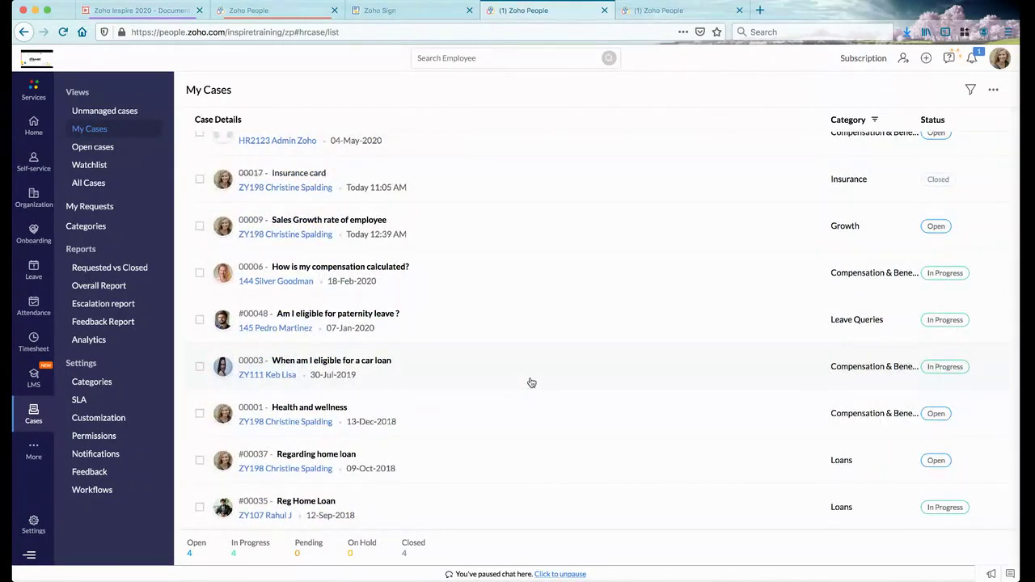
{"action": "scroll", "coordinate": [530, 381], "scroll_direction": "up", "scroll_amount": 5}
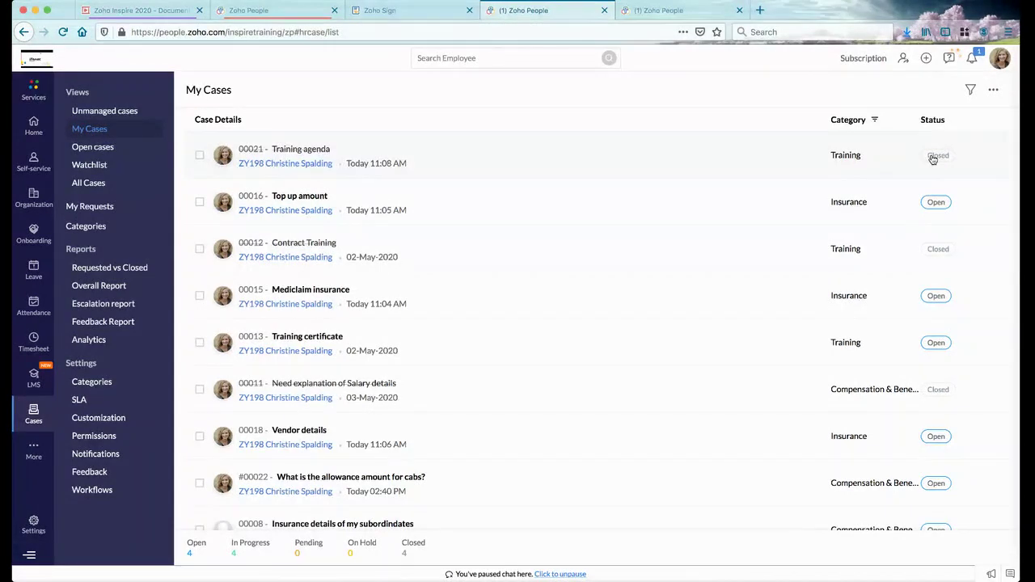
Show the Open cases list from the sidebar
{"action": "left_click", "coordinate": [94, 148]}
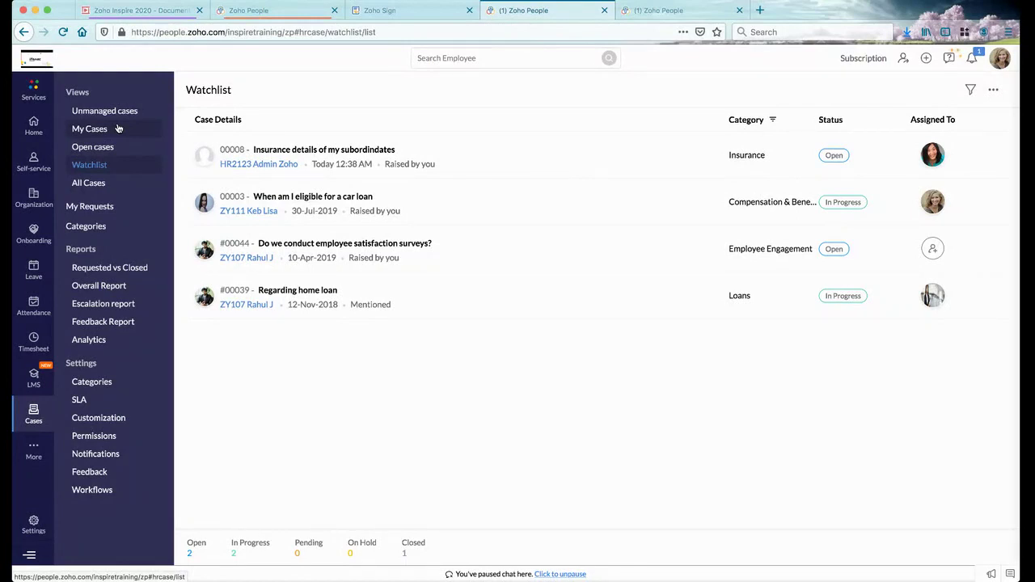
Scroll through All Cases, then switch to My Requests (27 Open, 6 Closed, 3 Cancelled)
{"action": "left_click", "coordinate": [90, 182]}
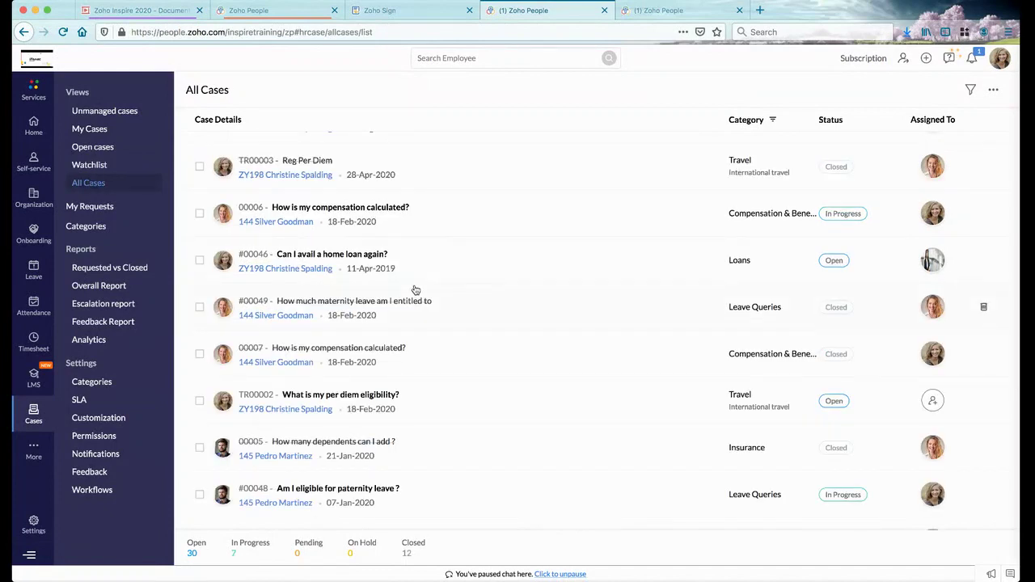
{"action": "scroll", "coordinate": [415, 289], "scroll_direction": "down", "scroll_amount": 8}
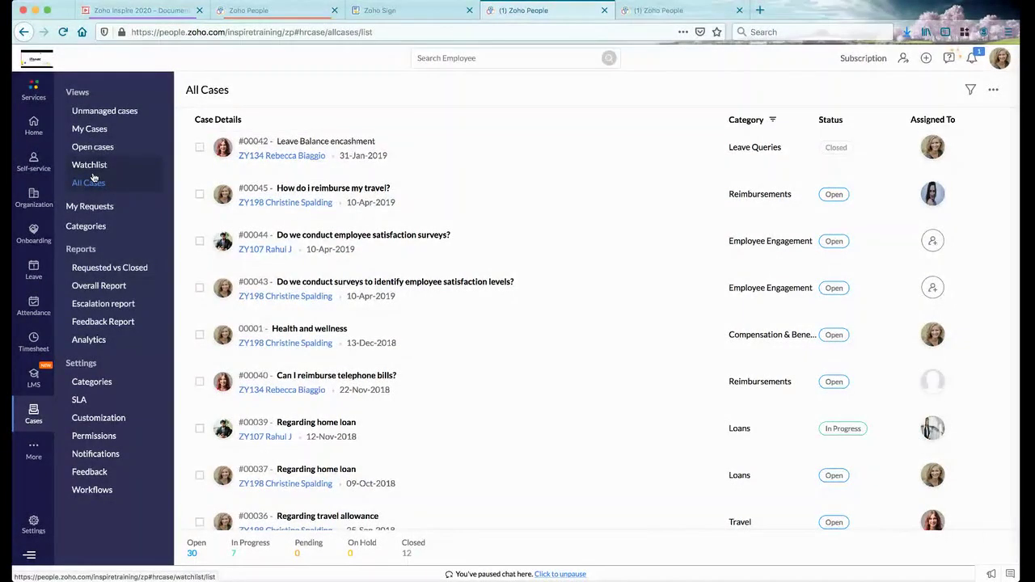
{"action": "left_click", "coordinate": [89, 207]}
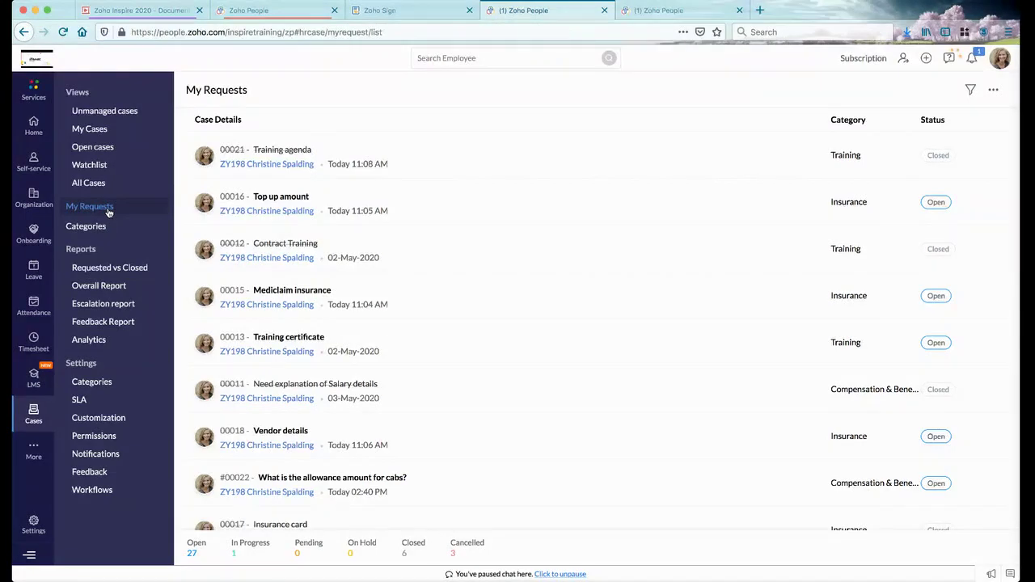
Search the FAQs on the case categories help page for 'Leave'
{"action": "left_click", "coordinate": [96, 229]}
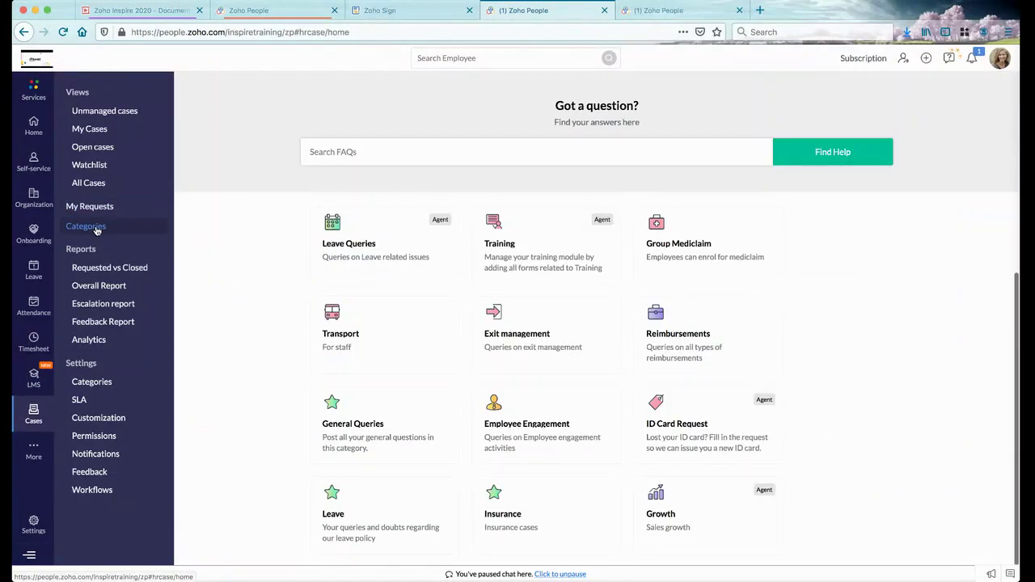
{"action": "mouse_move", "coordinate": [533, 322]}
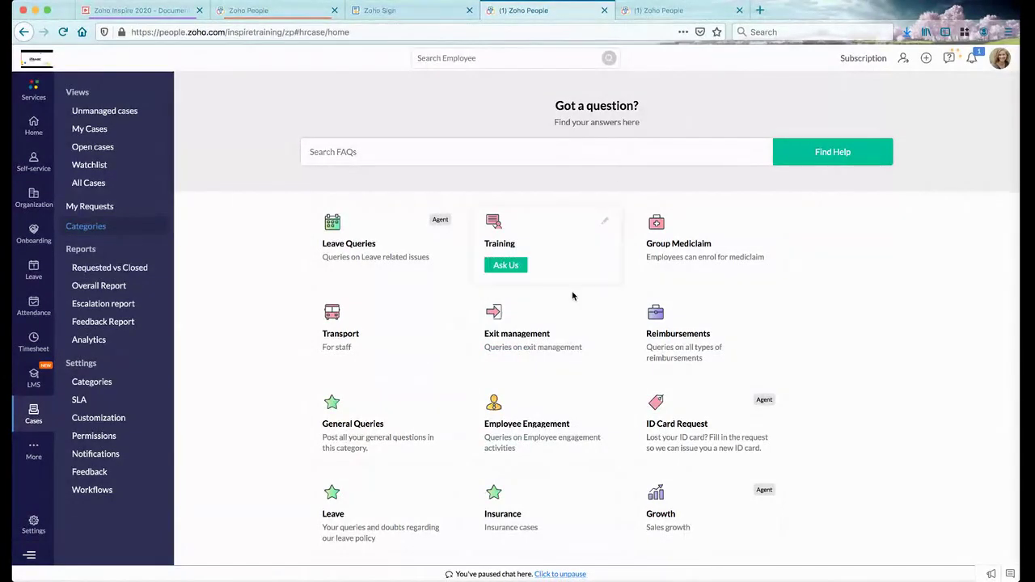
{"action": "left_click", "coordinate": [555, 159]}
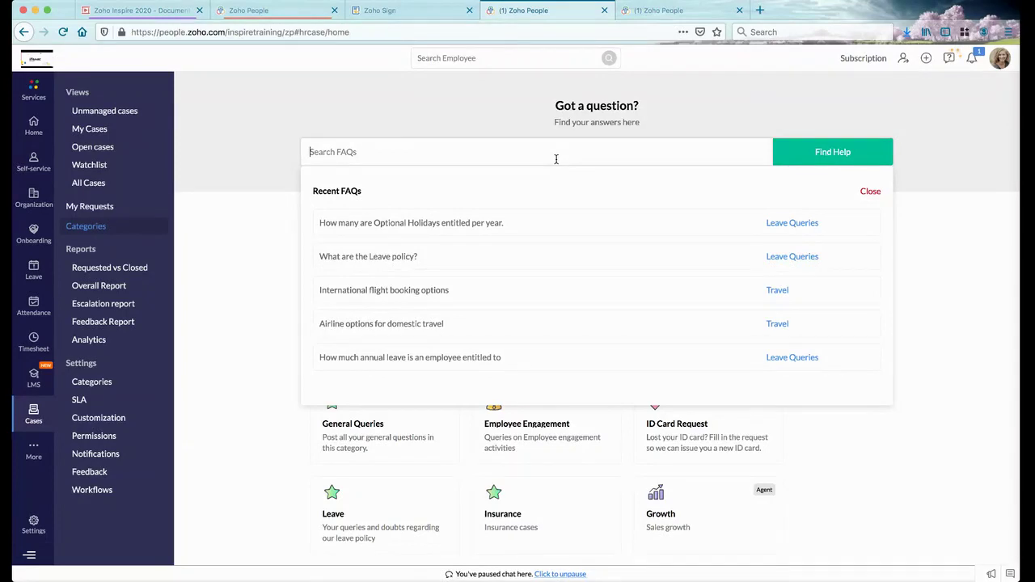
{"action": "type", "text": "Leave"}
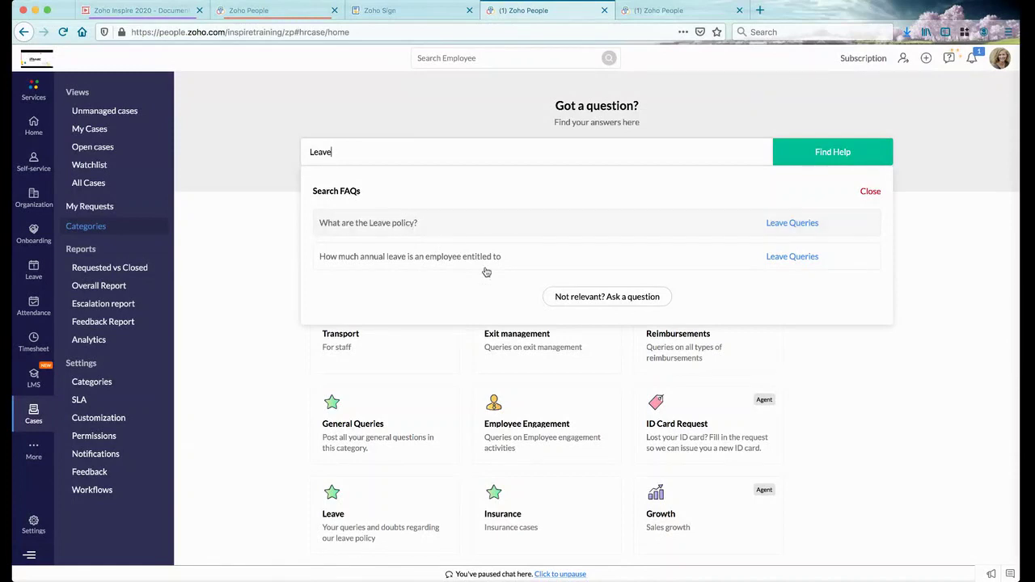
Cancel a general question, then start a new question in the Leave Queries category
{"action": "left_click", "coordinate": [591, 298]}
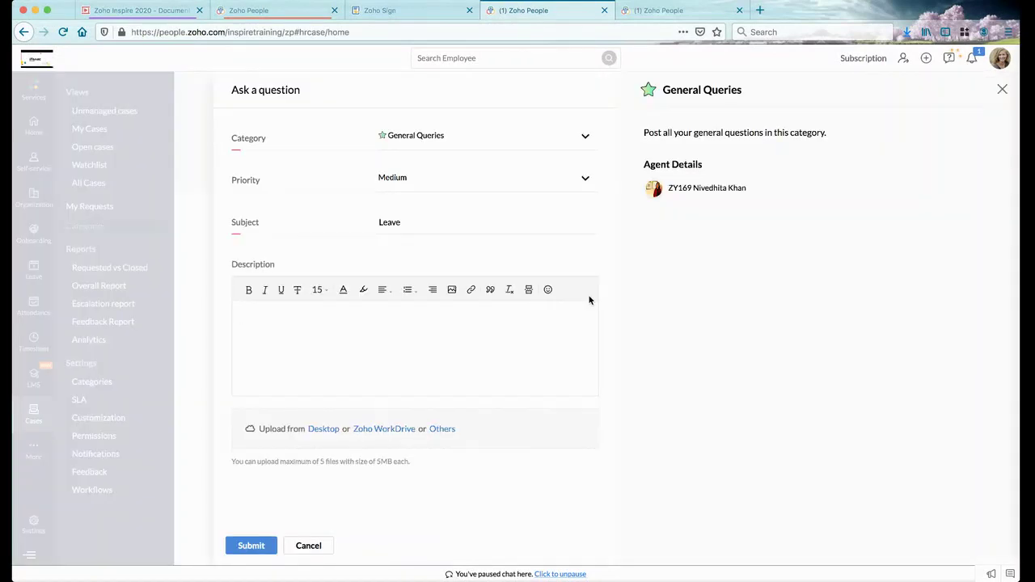
{"action": "left_click", "coordinate": [319, 547]}
{"action": "left_click", "coordinate": [894, 387]}
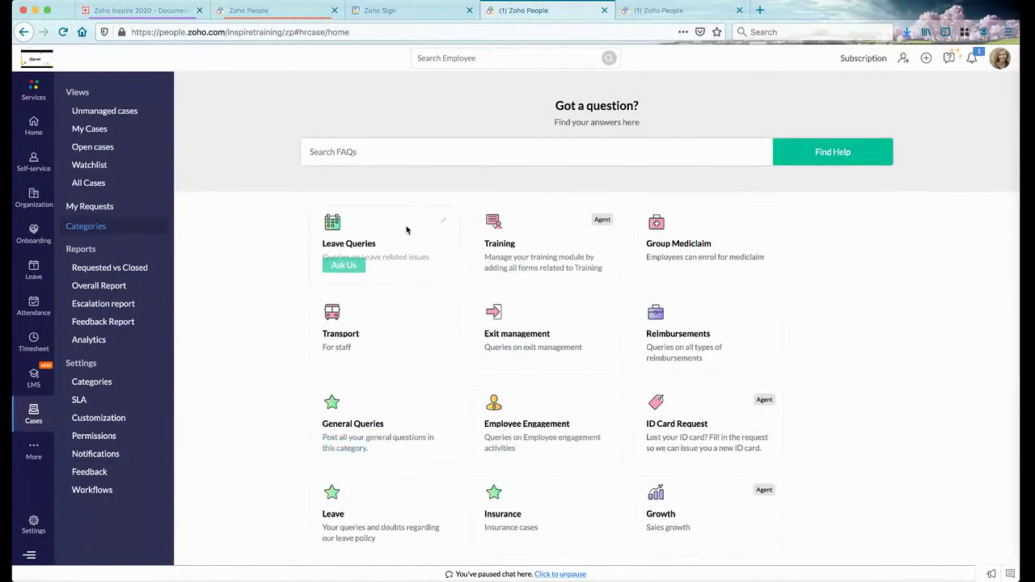
{"action": "left_click", "coordinate": [336, 267]}
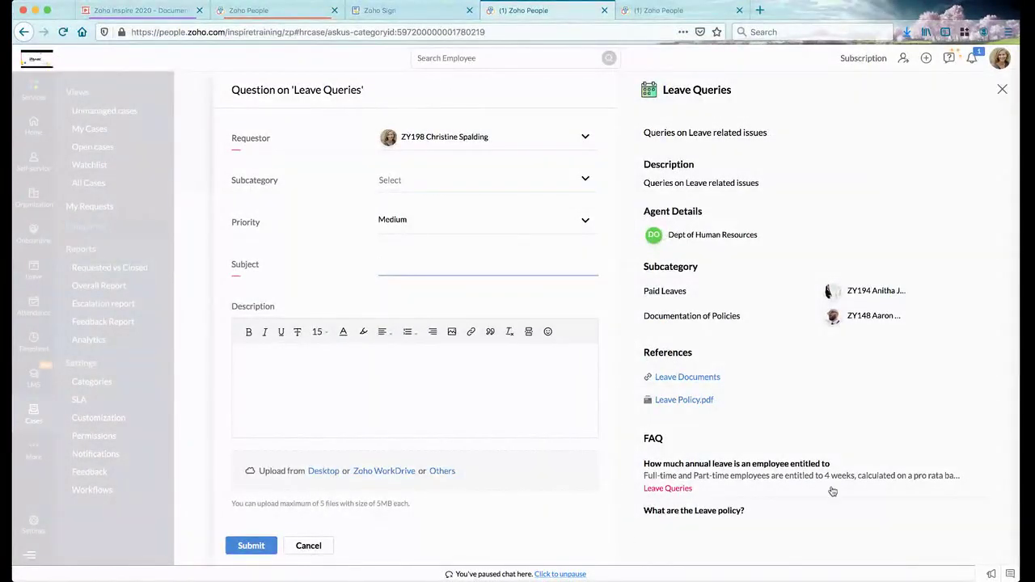
Set the Leave Queries subcategory to Paid Leaves and keep Medium priority
{"action": "scroll", "coordinate": [837, 405], "scroll_direction": "down", "scroll_amount": 2}
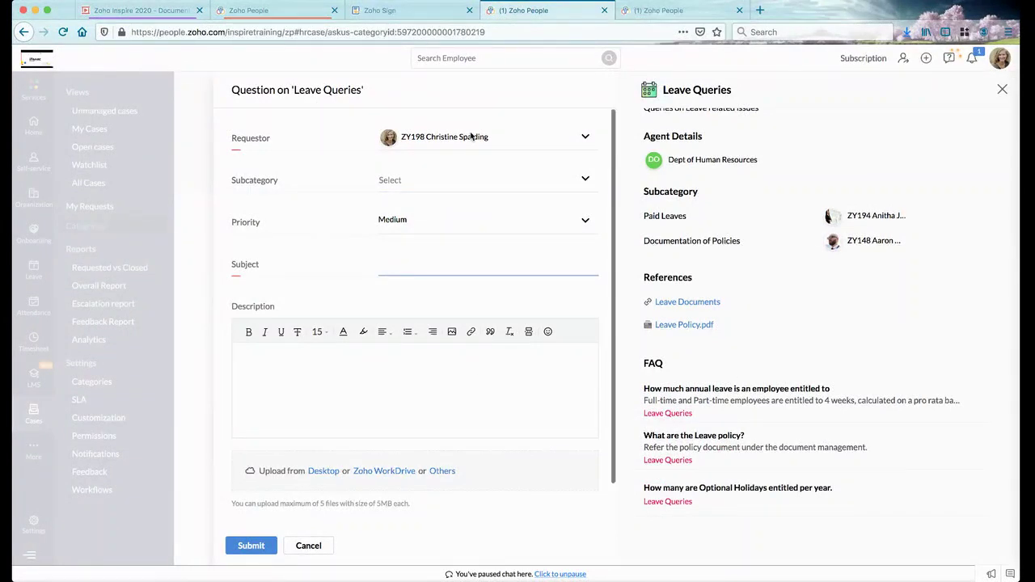
{"action": "left_click", "coordinate": [444, 181]}
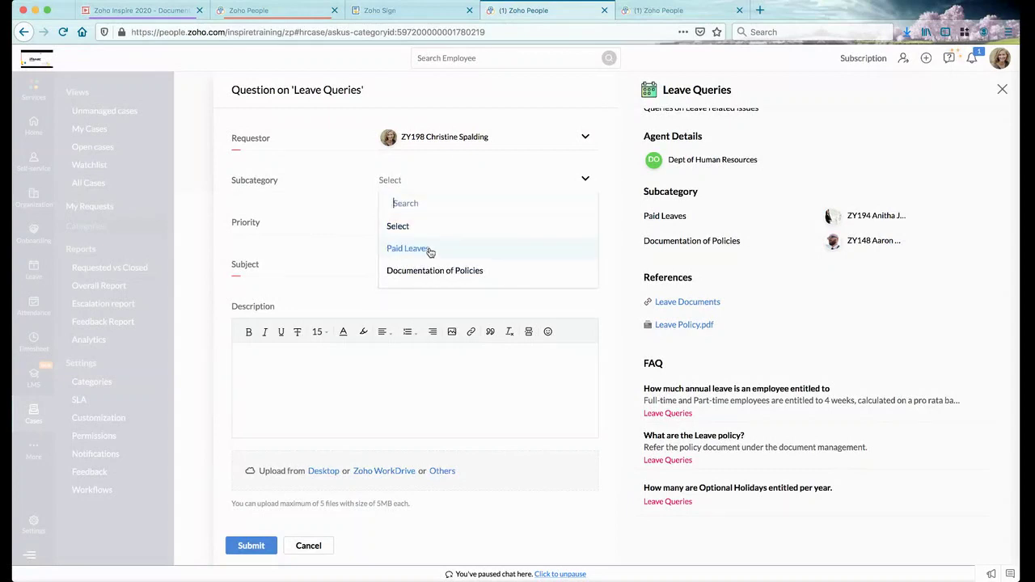
{"action": "left_click", "coordinate": [771, 227]}
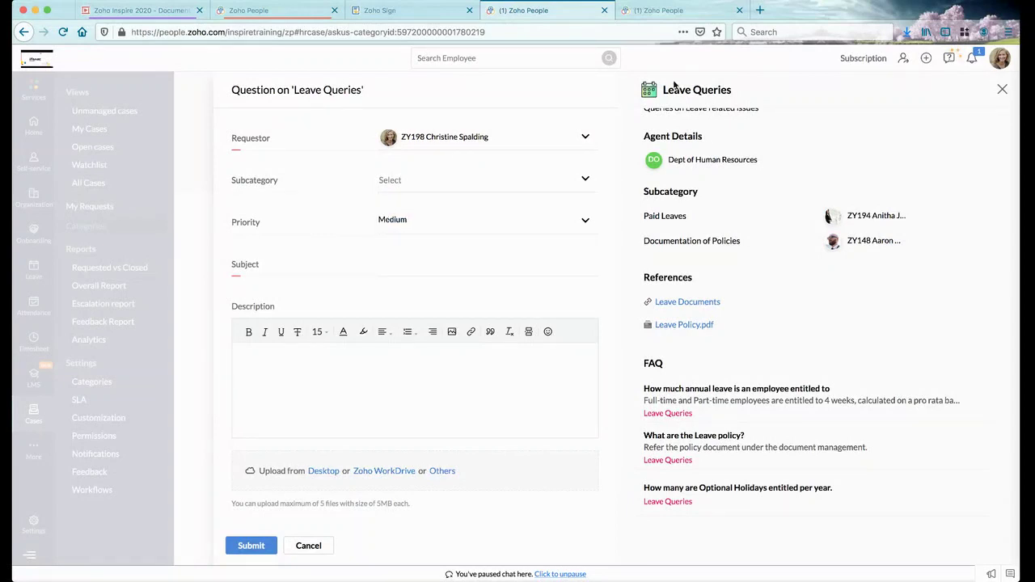
{"action": "left_click", "coordinate": [475, 180]}
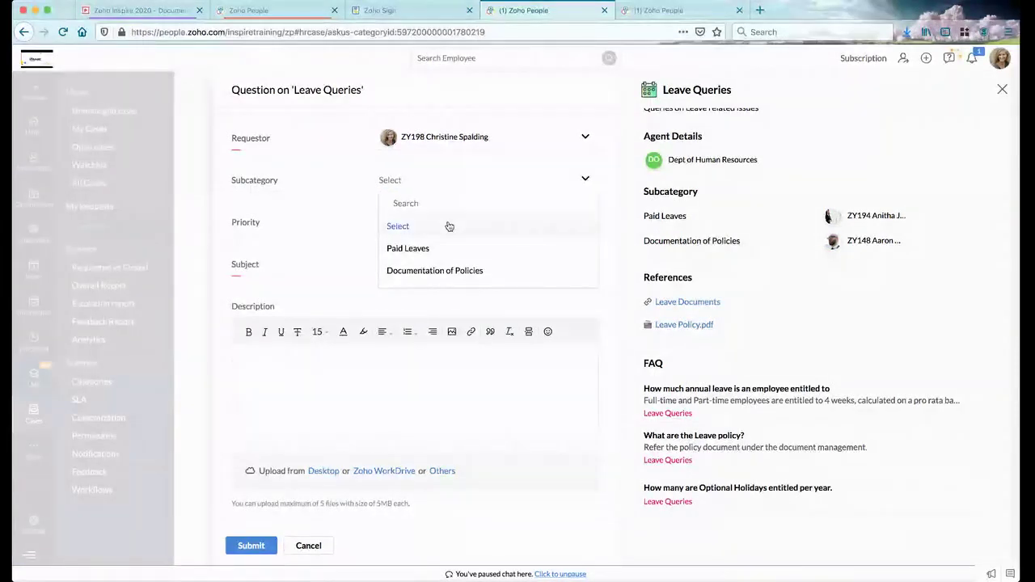
{"action": "left_click", "coordinate": [433, 248]}
{"action": "left_click", "coordinate": [412, 226]}
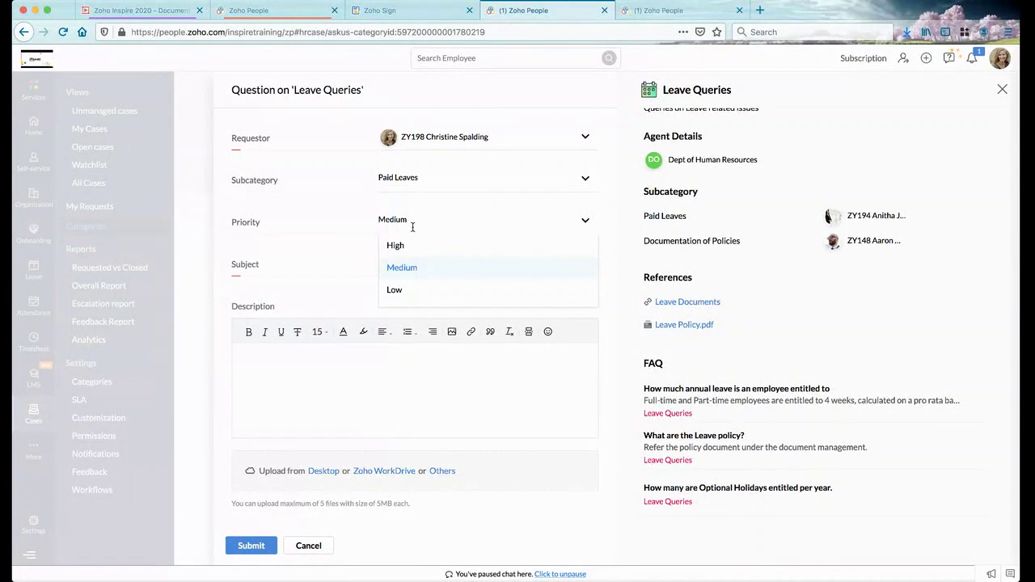
{"action": "left_click", "coordinate": [317, 230]}
Enter 'Leave balance' as the question's subject
{"action": "left_click", "coordinate": [444, 269]}
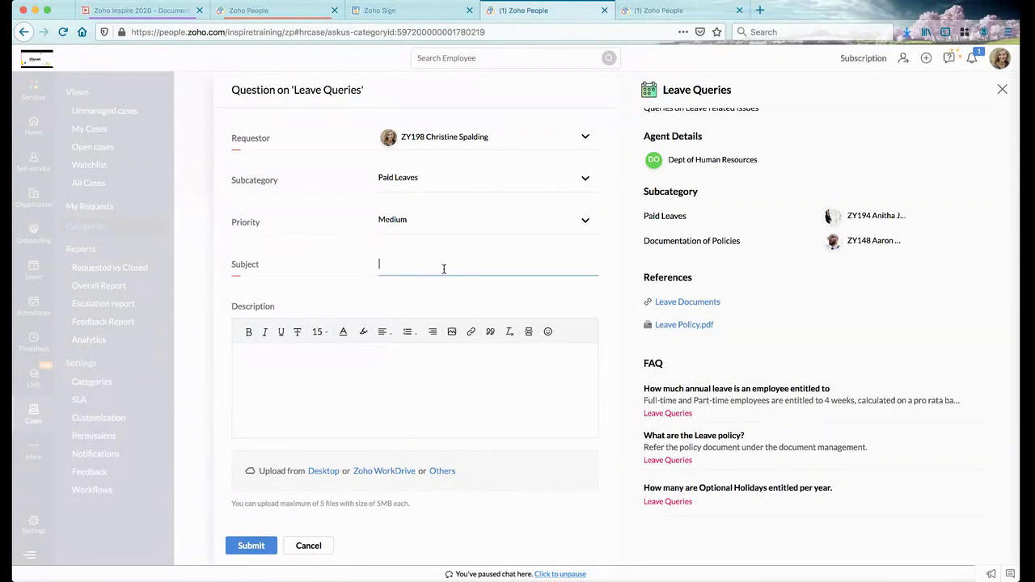
{"action": "type", "text": "Leave balance"}
{"action": "scroll", "coordinate": [797, 214], "scroll_direction": "up", "scroll_amount": 2}
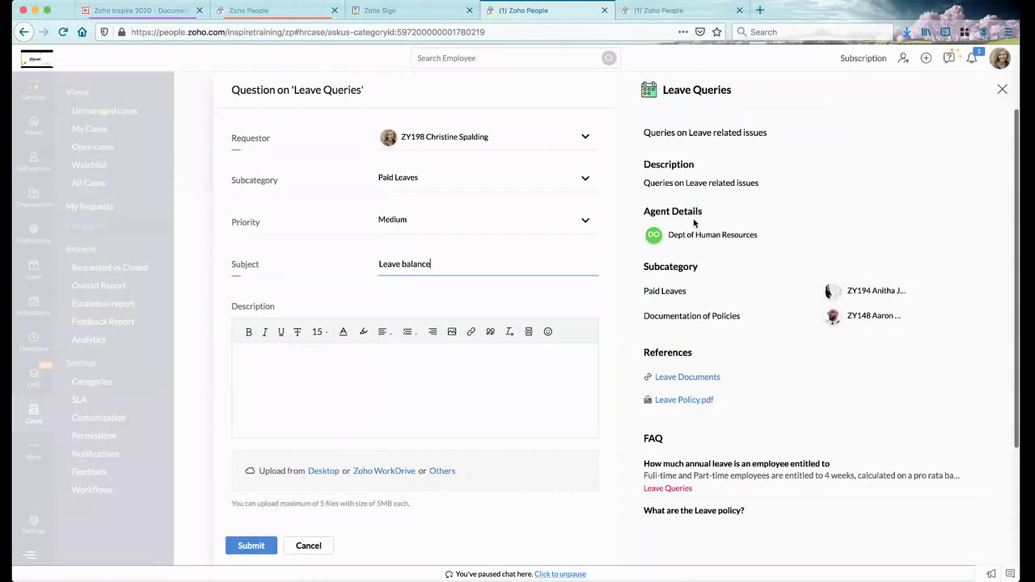
{"action": "mouse_move", "coordinate": [769, 234]}
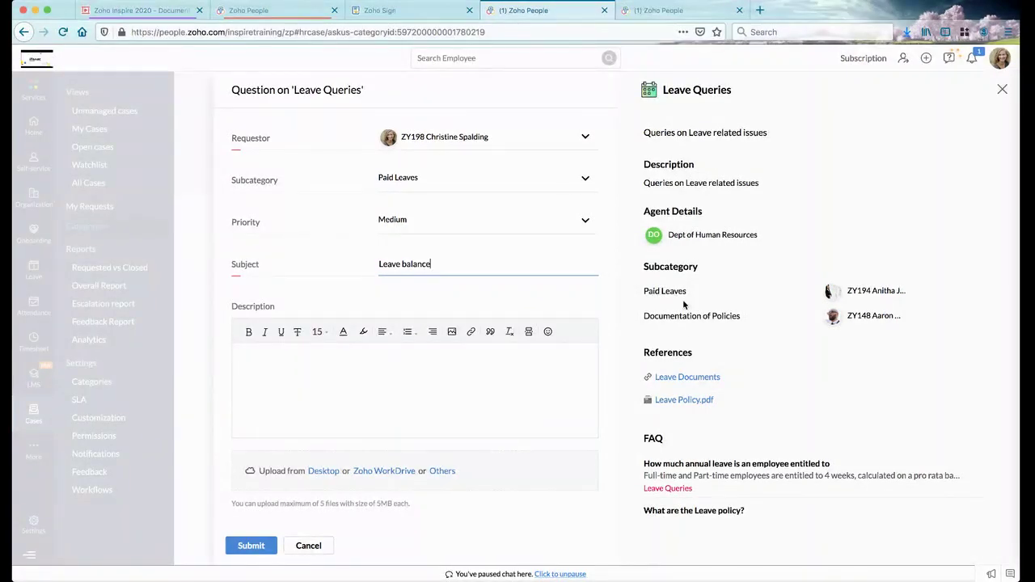
Cancel the unsent Leave balance question to return to the case categories help page
{"action": "scroll", "coordinate": [684, 350], "scroll_direction": "down", "scroll_amount": 2}
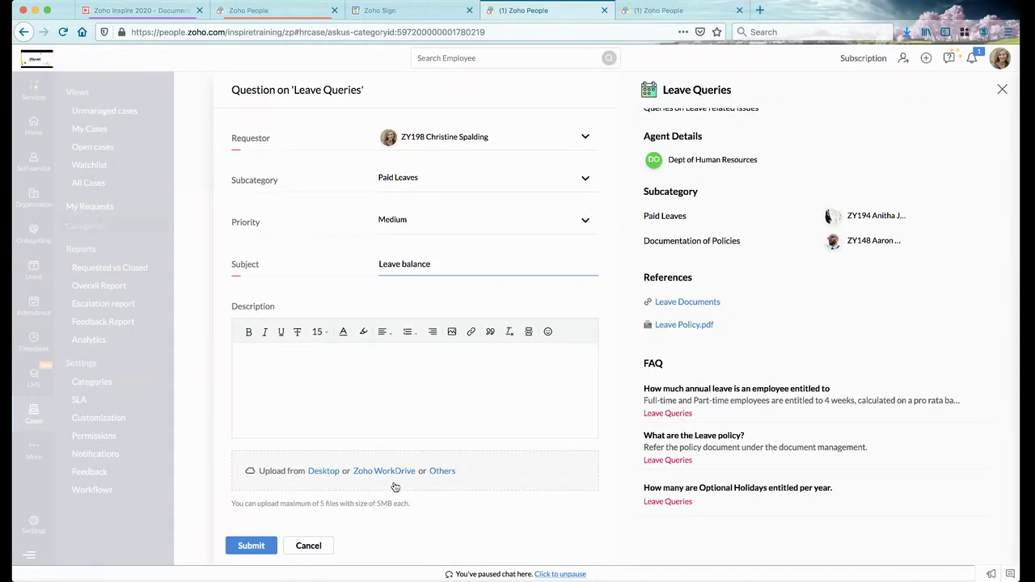
{"action": "left_click", "coordinate": [312, 549]}
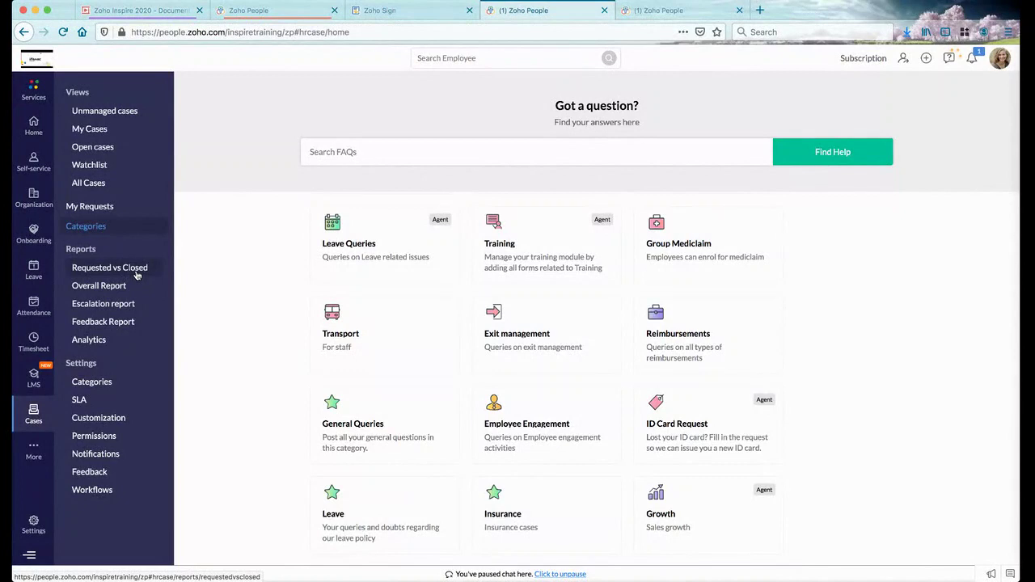
Check the Requested vs Closed report's periods, then switch to the Overall Report
{"action": "left_click", "coordinate": [136, 271]}
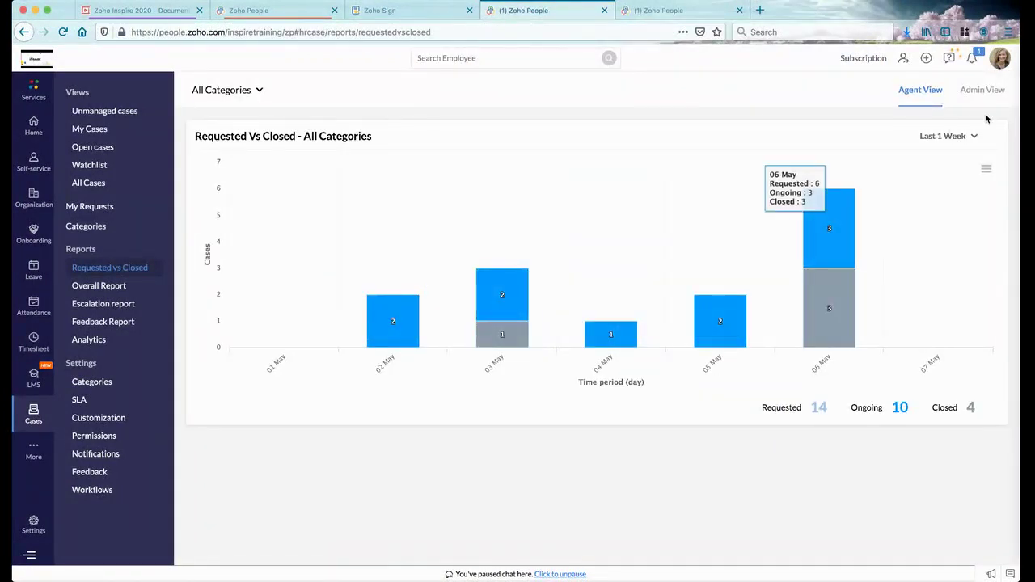
{"action": "left_click", "coordinate": [974, 138]}
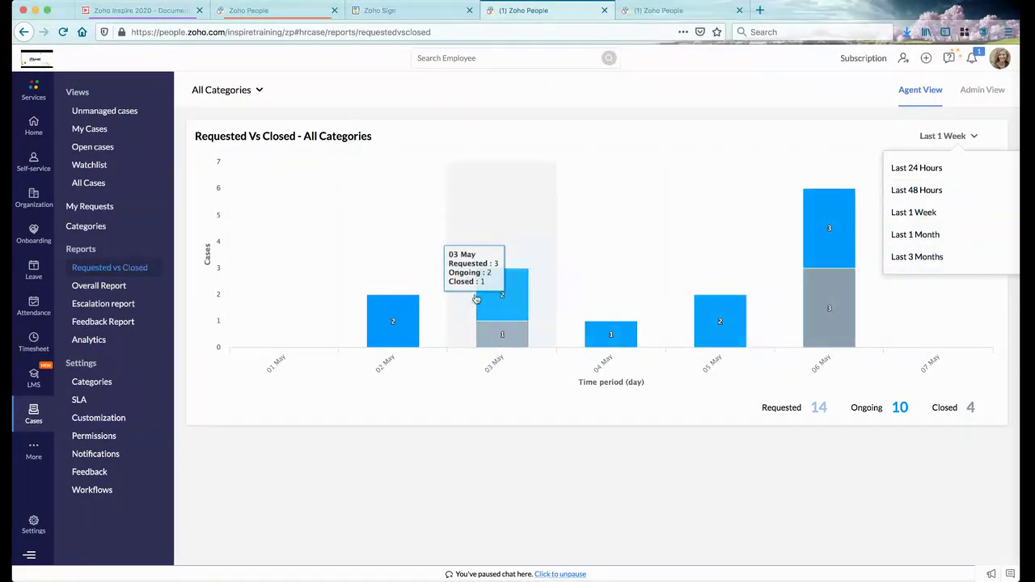
{"action": "left_click", "coordinate": [99, 287]}
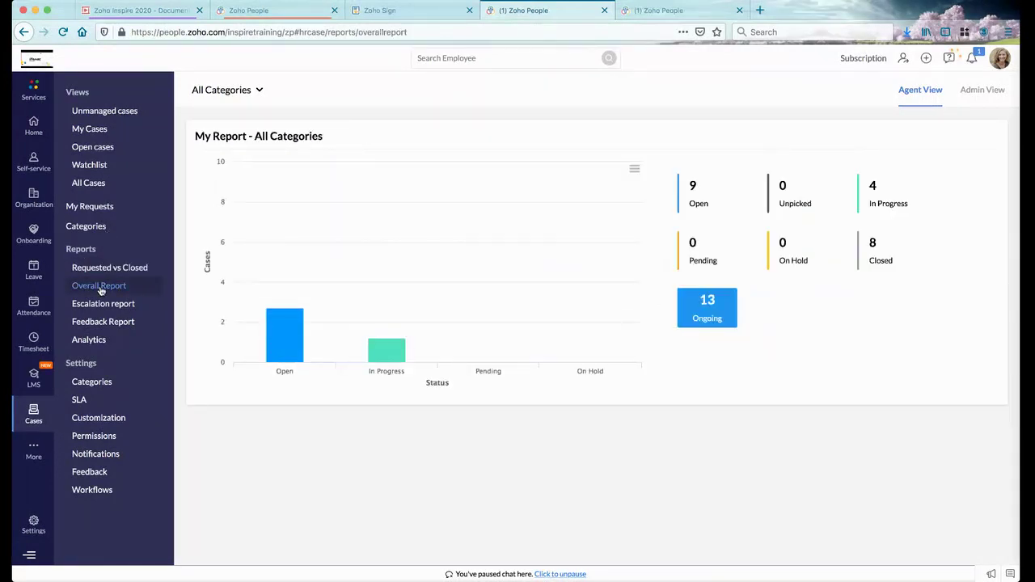
List the open cases' details, view case 00009, and return to the Overall Report
{"action": "left_click", "coordinate": [287, 314]}
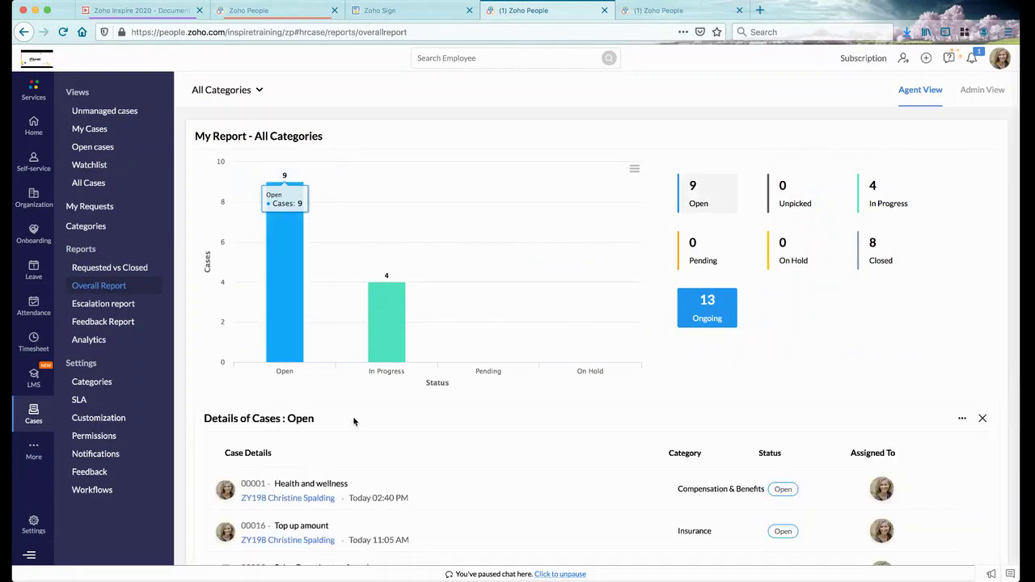
{"action": "scroll", "coordinate": [353, 420], "scroll_direction": "down", "scroll_amount": 3}
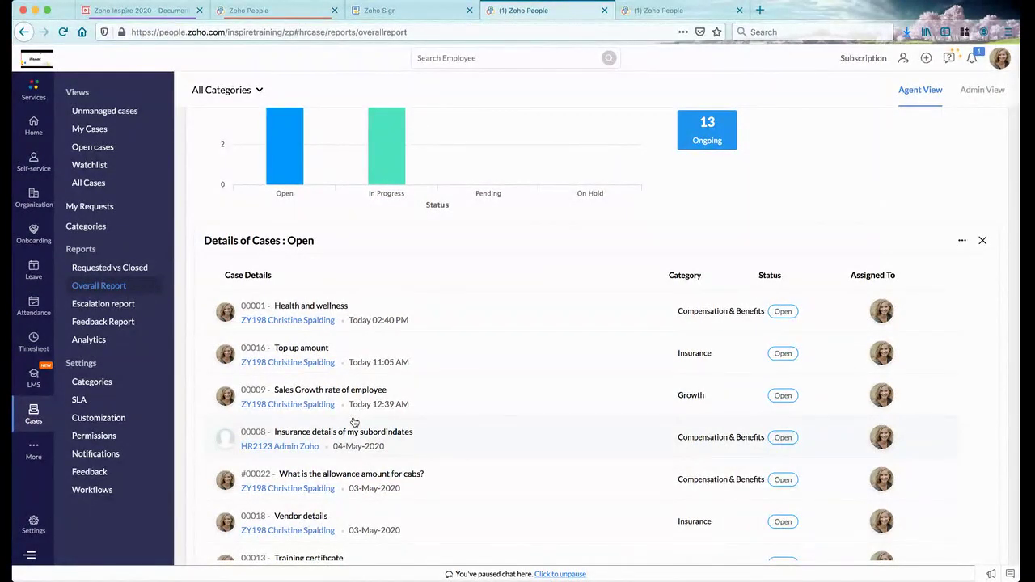
{"action": "left_click", "coordinate": [371, 394]}
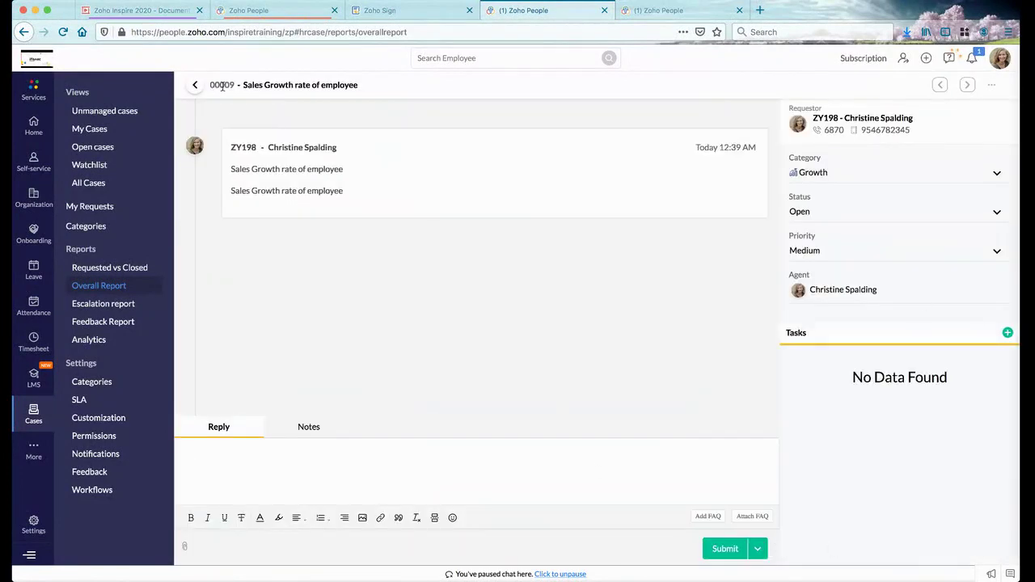
{"action": "left_click", "coordinate": [197, 86]}
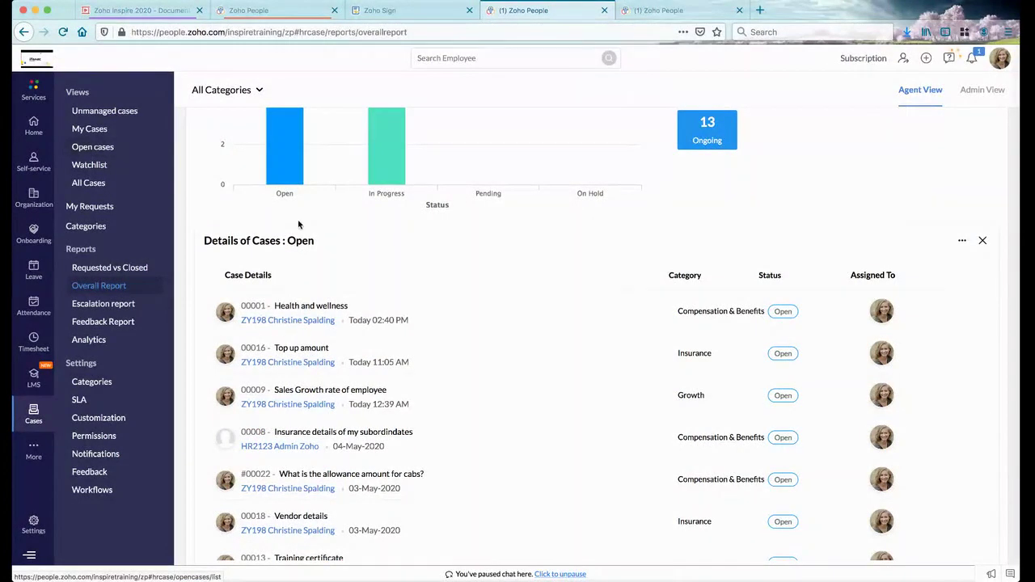
{"action": "mouse_move", "coordinate": [296, 366]}
Look at the feedback thank-you message without changes, then open the Requested Vs Closed report
{"action": "left_click", "coordinate": [654, 9]}
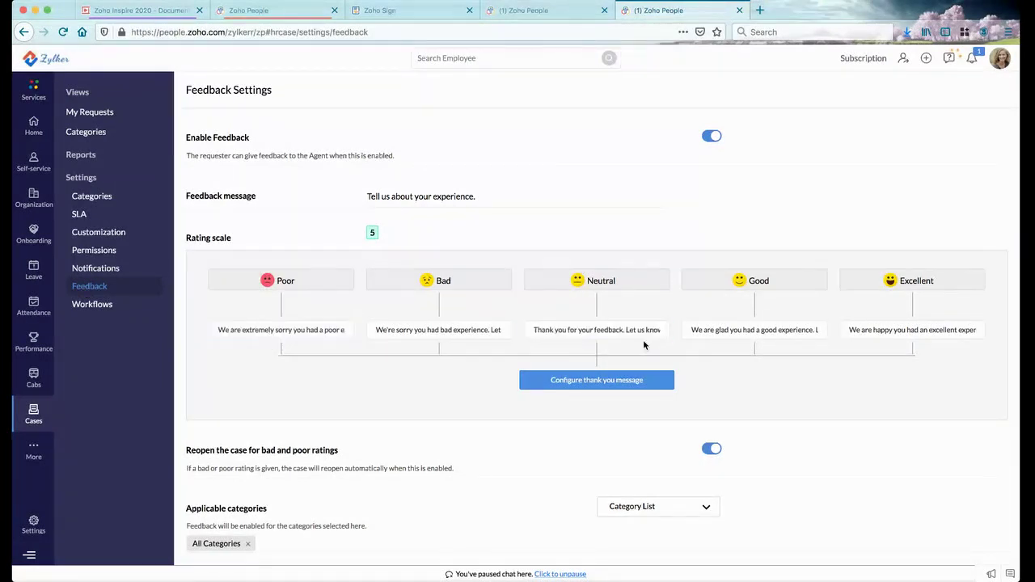
{"action": "left_click", "coordinate": [610, 385]}
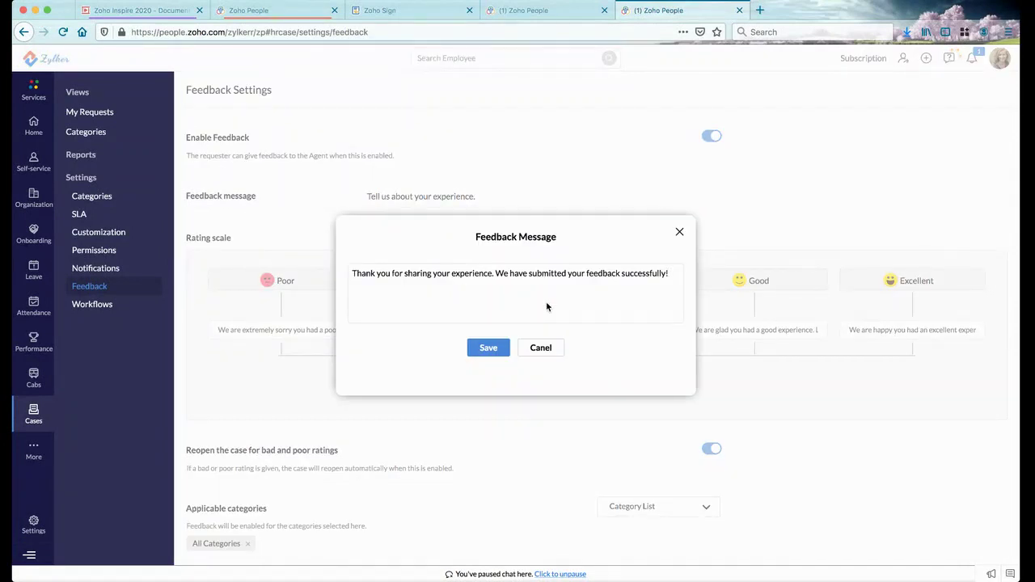
{"action": "left_click", "coordinate": [542, 347]}
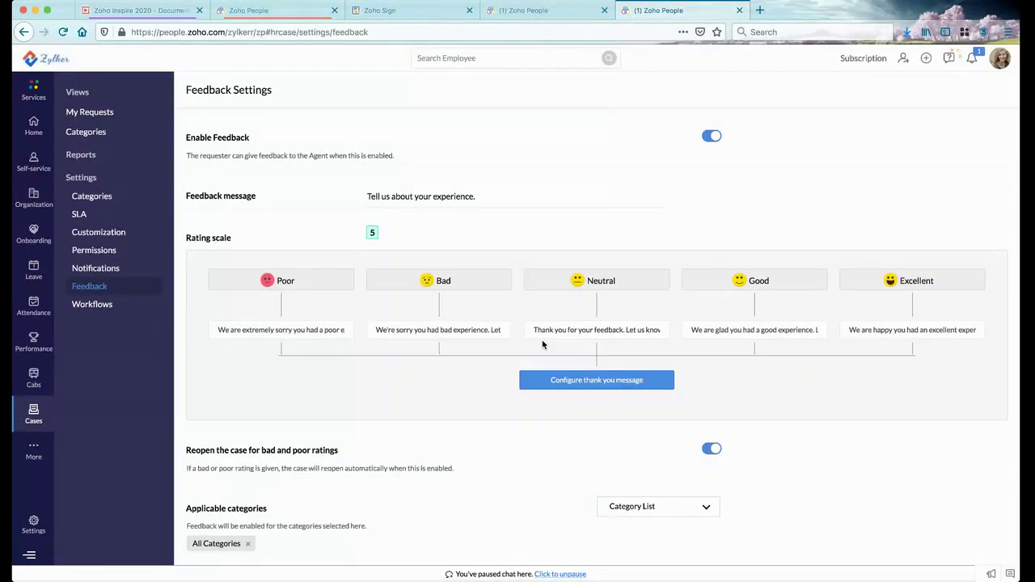
{"action": "scroll", "coordinate": [513, 409], "scroll_direction": "down", "scroll_amount": 1}
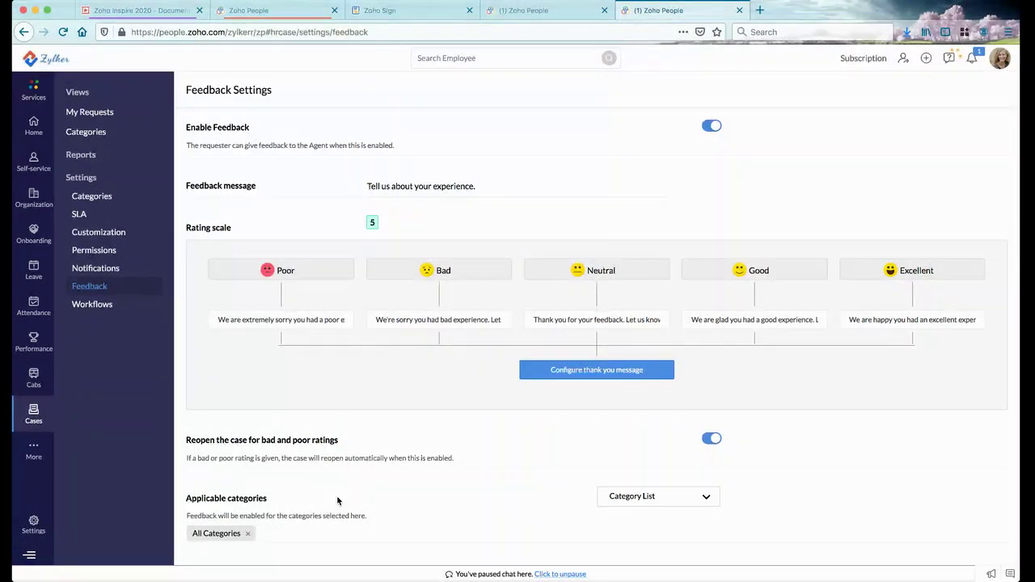
{"action": "left_click", "coordinate": [85, 164]}
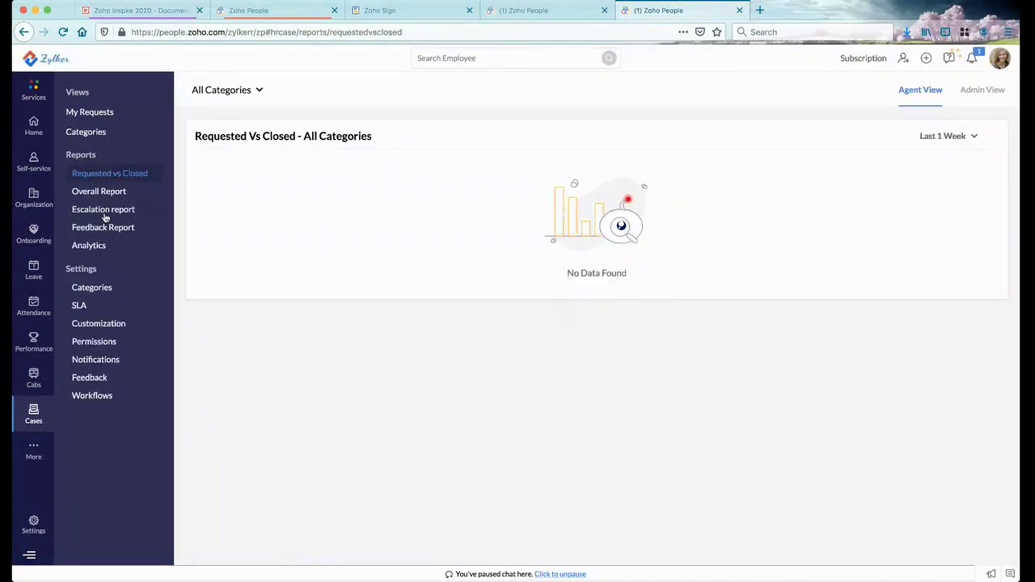
View the Feedback Report of ratings, then return to the Overall Report tab
{"action": "left_click", "coordinate": [105, 229]}
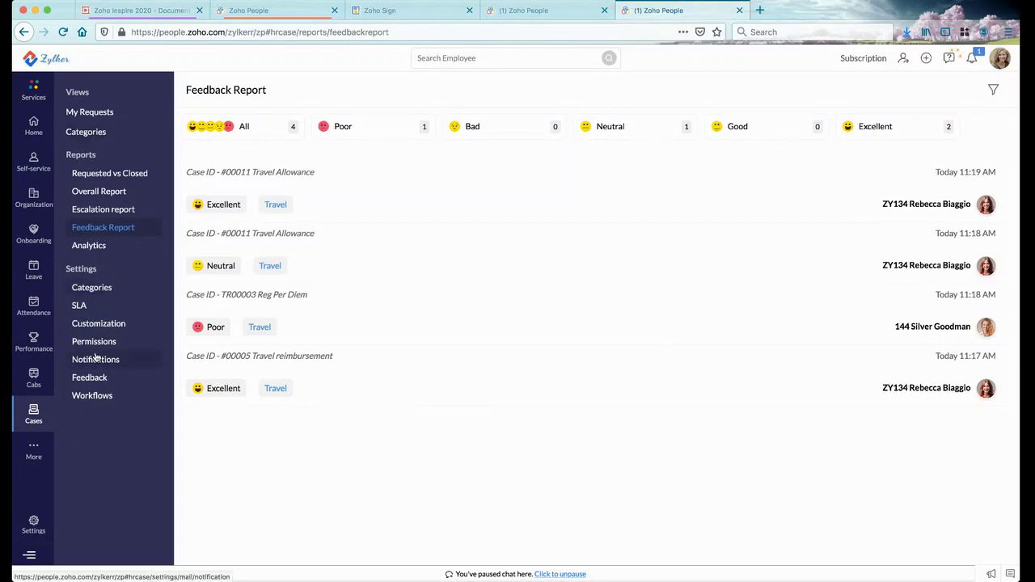
{"action": "key", "text": "ctrl+shift+Tab"}
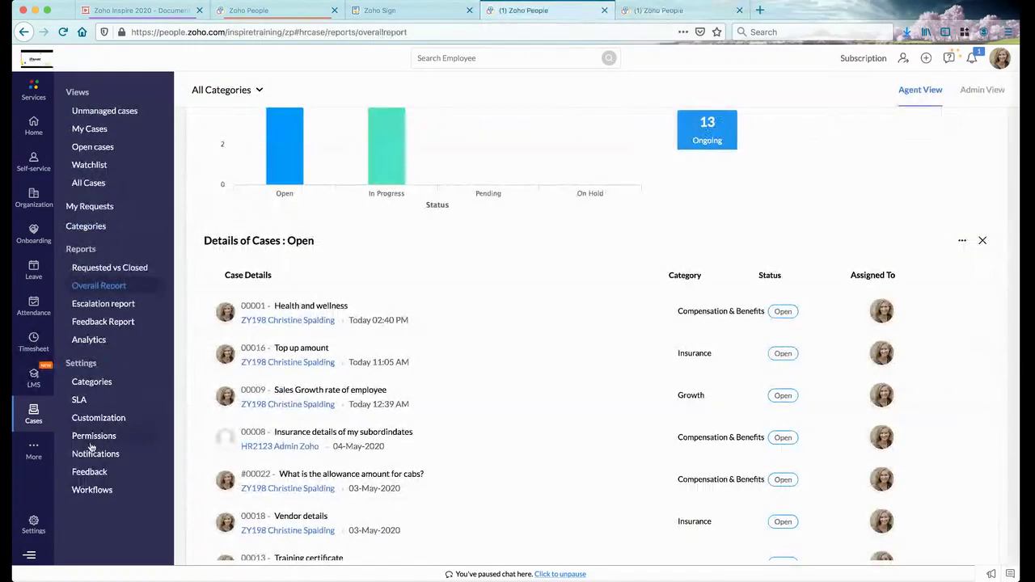
Browse the case notification settings
{"action": "left_click", "coordinate": [90, 454]}
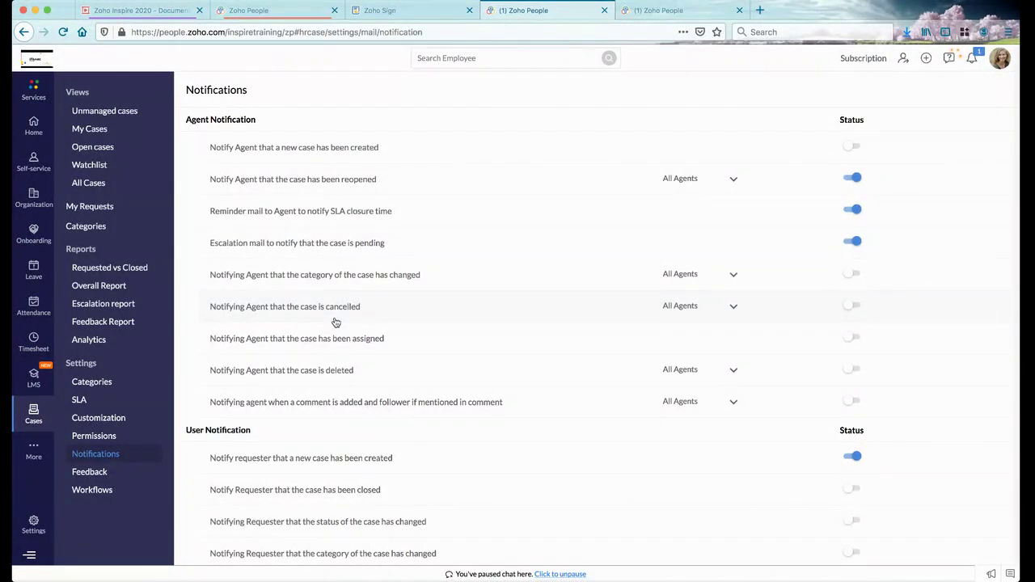
{"action": "scroll", "coordinate": [335, 323], "scroll_direction": "down", "scroll_amount": 2}
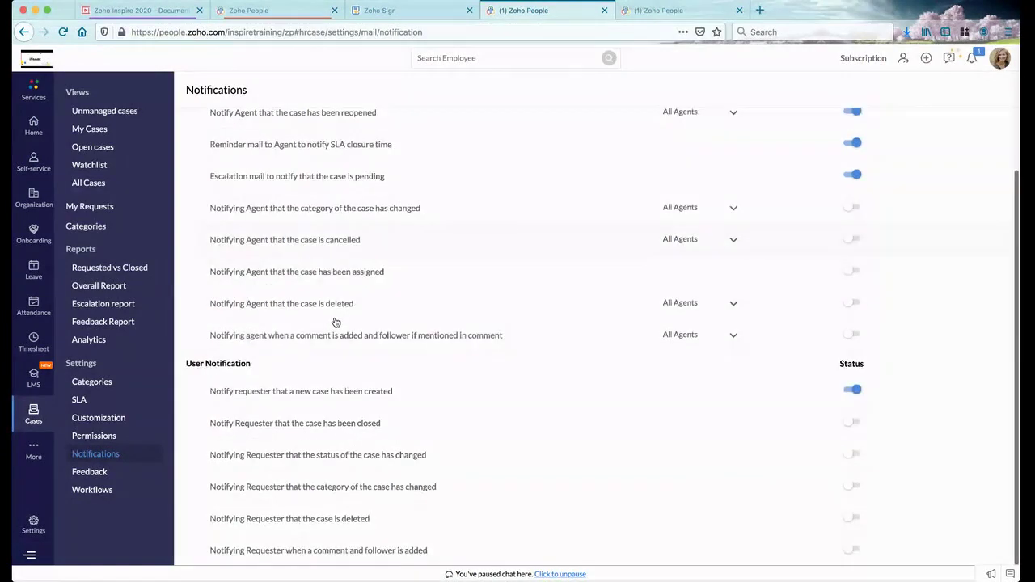
{"action": "scroll", "coordinate": [336, 323], "scroll_direction": "up", "scroll_amount": 2}
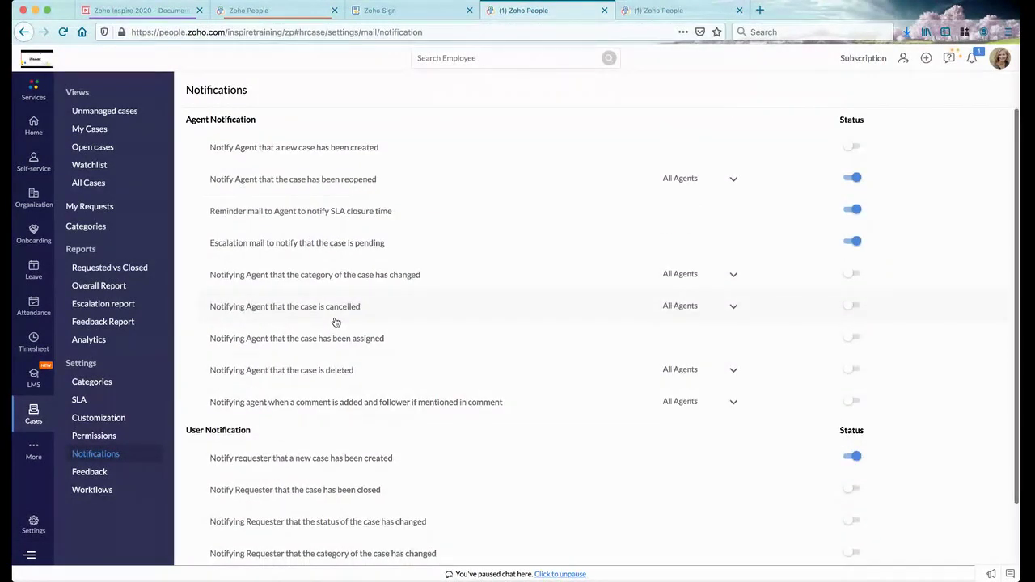
{"action": "scroll", "coordinate": [335, 323], "scroll_direction": "down", "scroll_amount": 2}
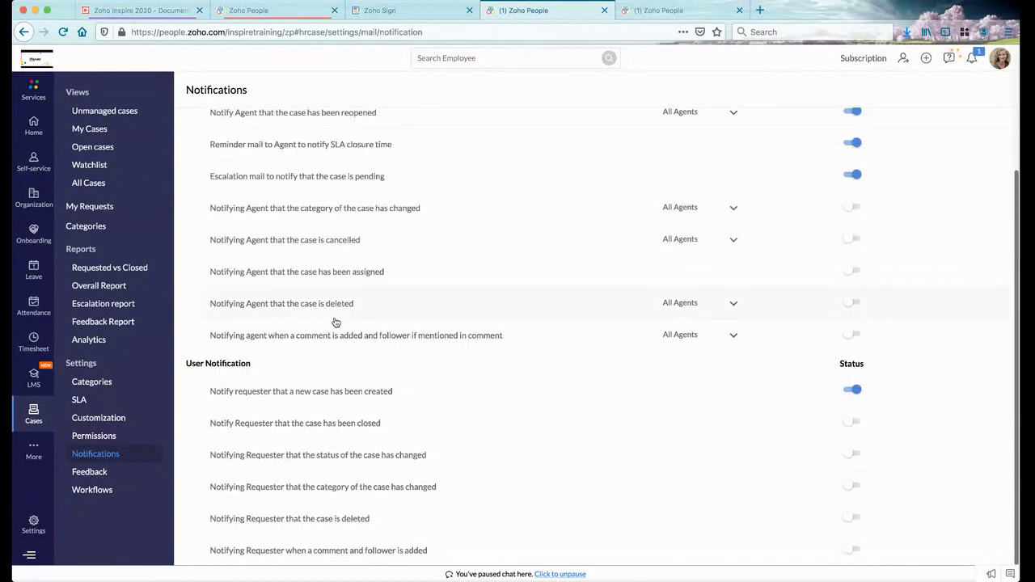
{"action": "scroll", "coordinate": [336, 323], "scroll_direction": "up", "scroll_amount": 2}
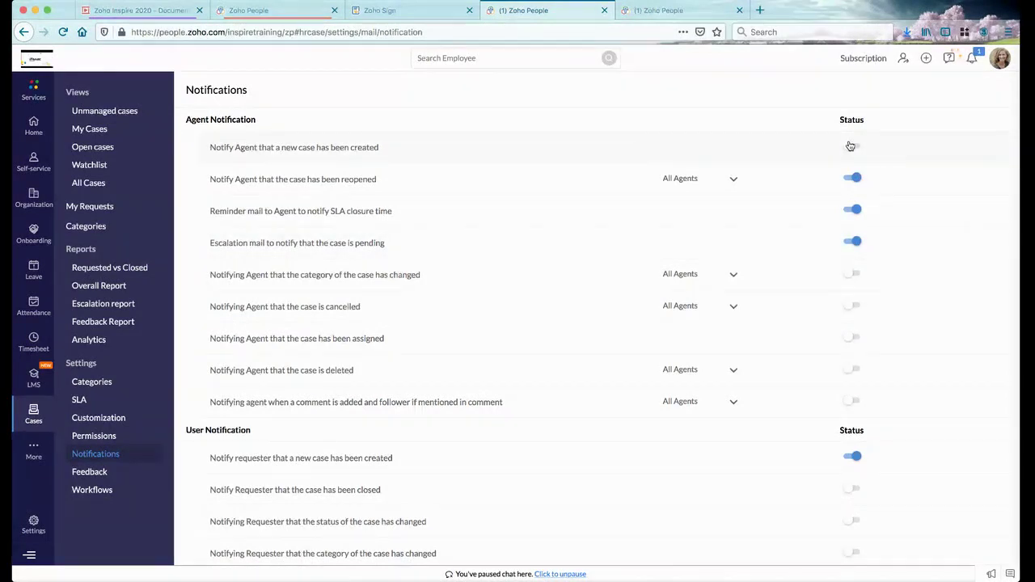
Inspect the reopened-case notification email template without saving, then view the workflows list
{"action": "left_click", "coordinate": [299, 179]}
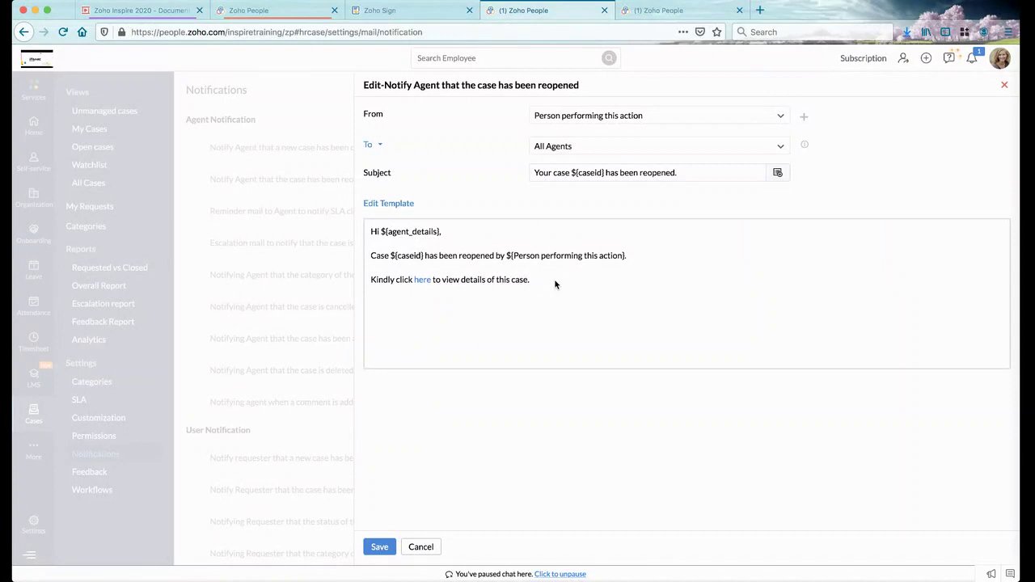
{"action": "left_click", "coordinate": [399, 203]}
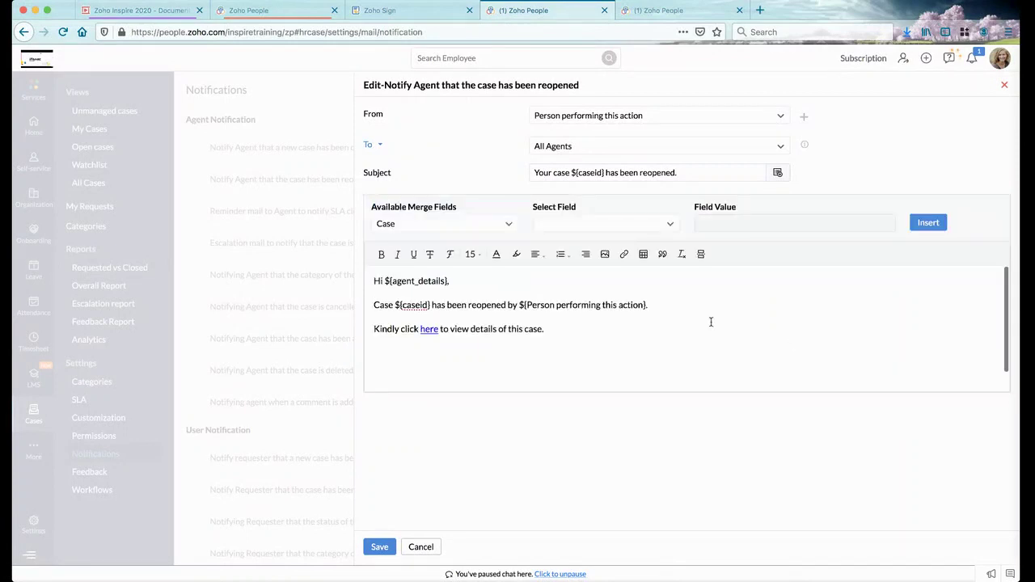
{"action": "left_click", "coordinate": [422, 549]}
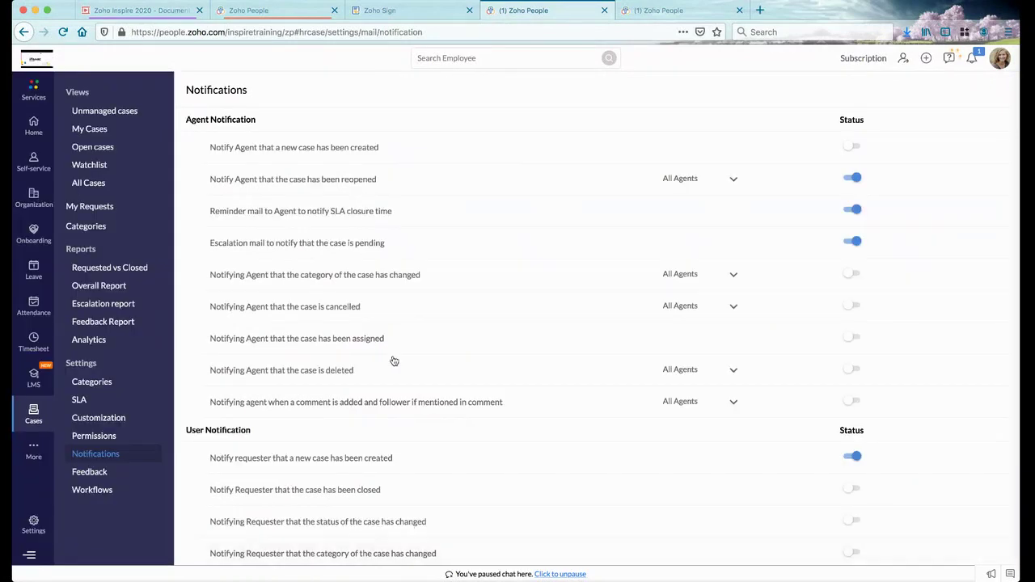
{"action": "scroll", "coordinate": [390, 377], "scroll_direction": "down", "scroll_amount": 2}
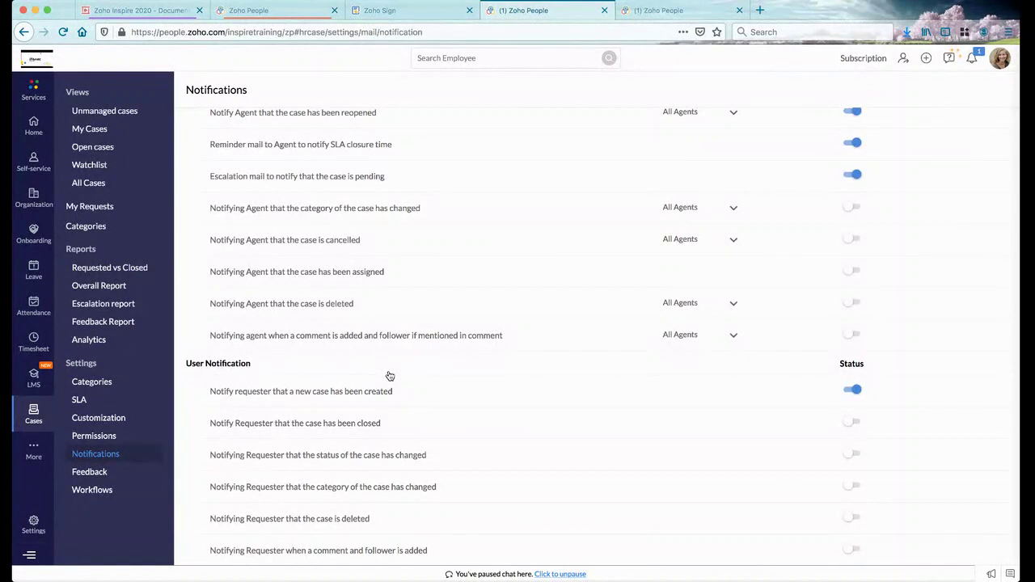
{"action": "left_click", "coordinate": [101, 491]}
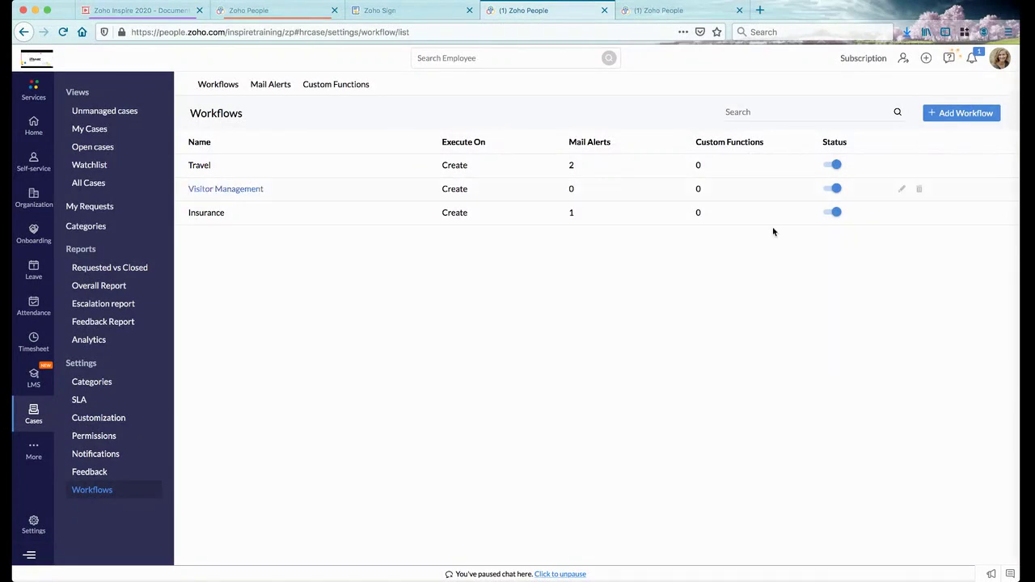
Attach the Insurance and Insurance Case mail alerts to the Visitor Management workflow
{"action": "left_click", "coordinate": [236, 191]}
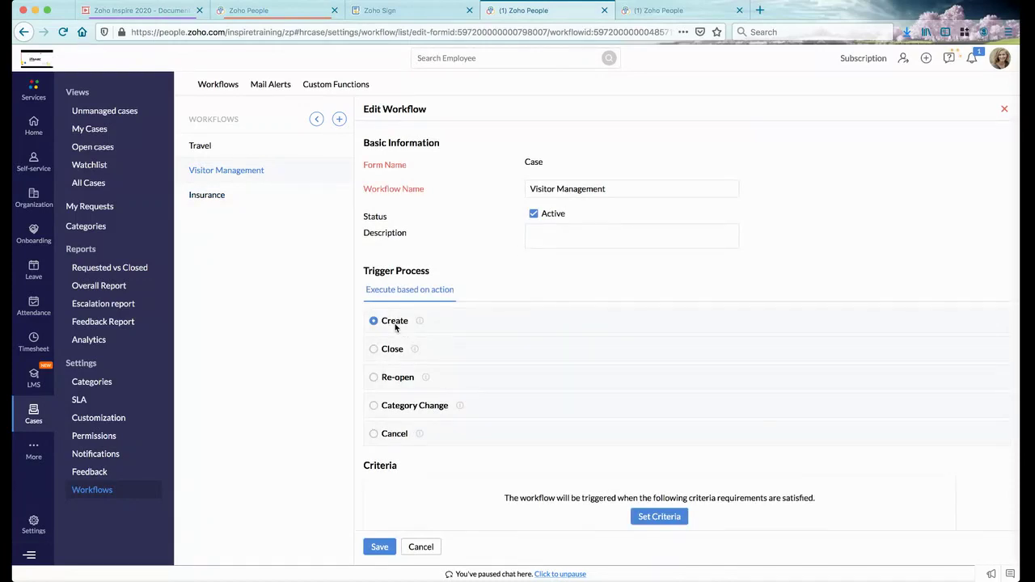
{"action": "scroll", "coordinate": [580, 496], "scroll_direction": "down", "scroll_amount": 3}
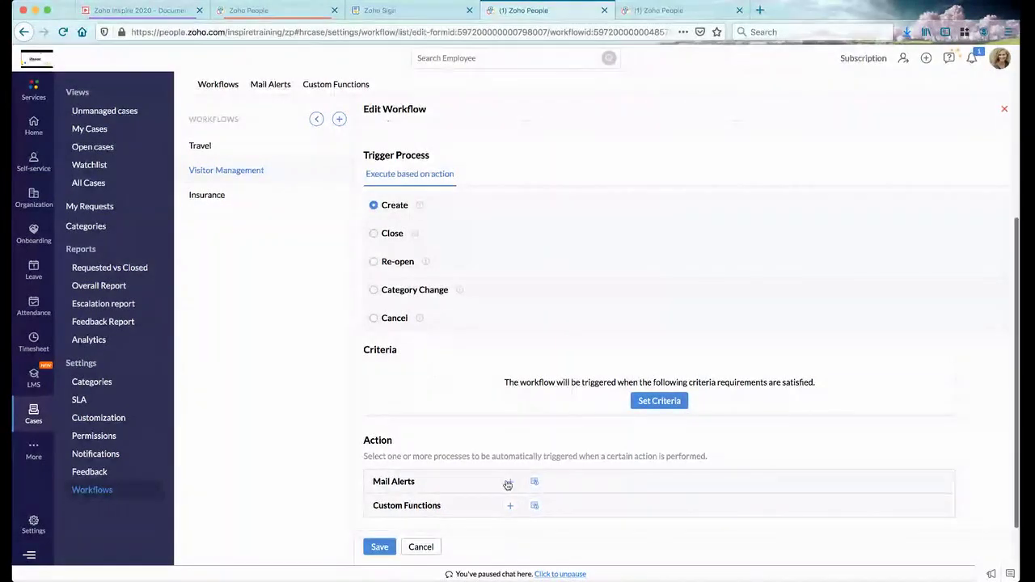
{"action": "left_click", "coordinate": [533, 482]}
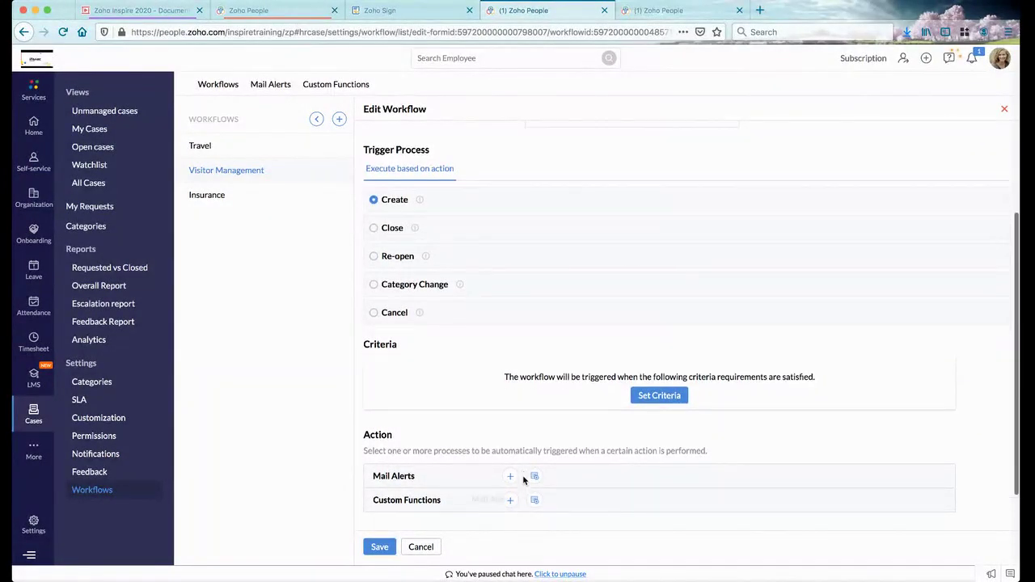
{"action": "left_click", "coordinate": [496, 503]}
{"action": "left_click", "coordinate": [495, 518]}
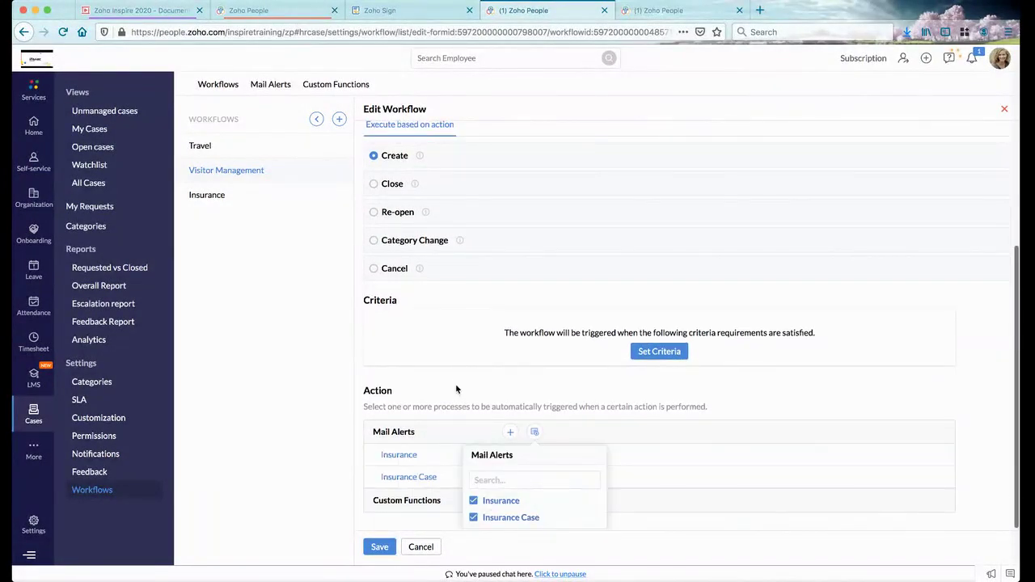
{"action": "left_click", "coordinate": [456, 404]}
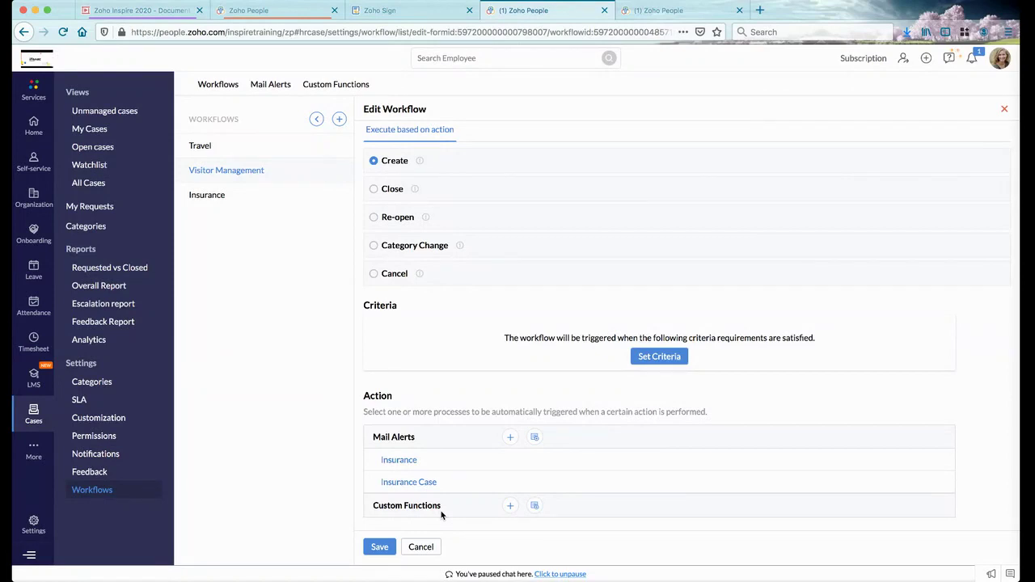
Cancel a new custom function, then advance the Zoho Show presentation to the Feedback and Reports slide
{"action": "left_click", "coordinate": [339, 86]}
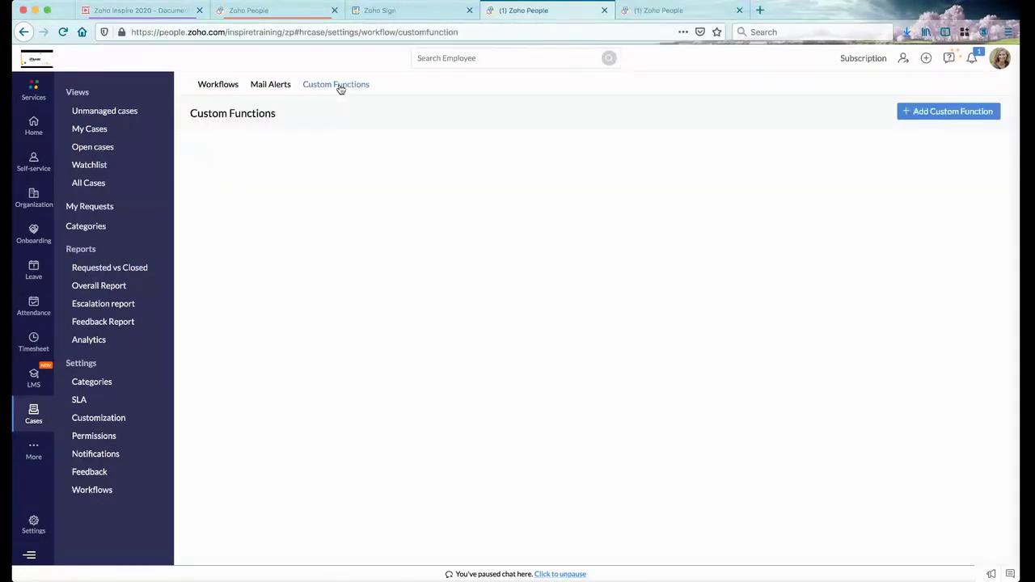
{"action": "left_click", "coordinate": [960, 112]}
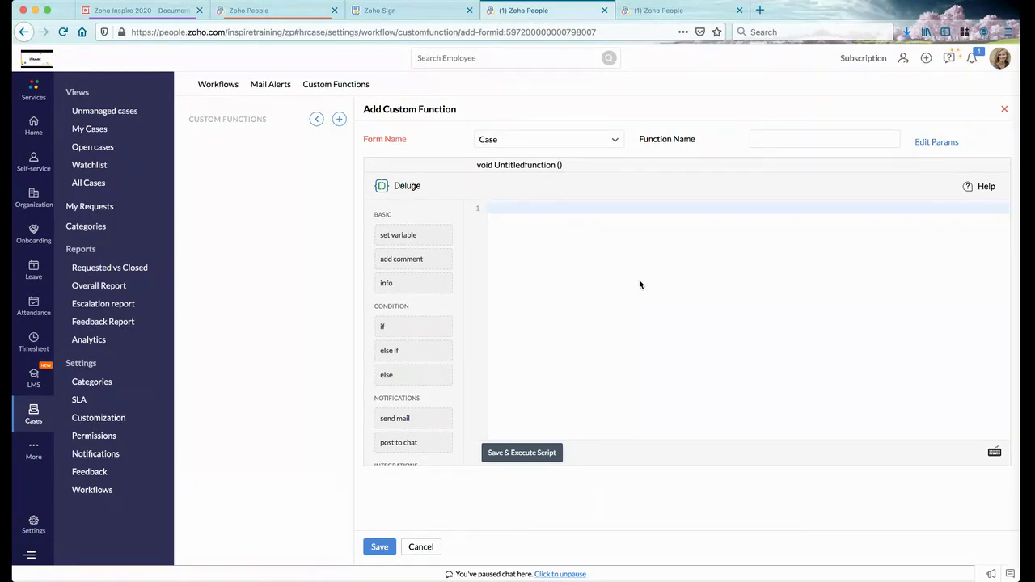
{"action": "left_click", "coordinate": [421, 548]}
{"action": "left_click", "coordinate": [137, 10]}
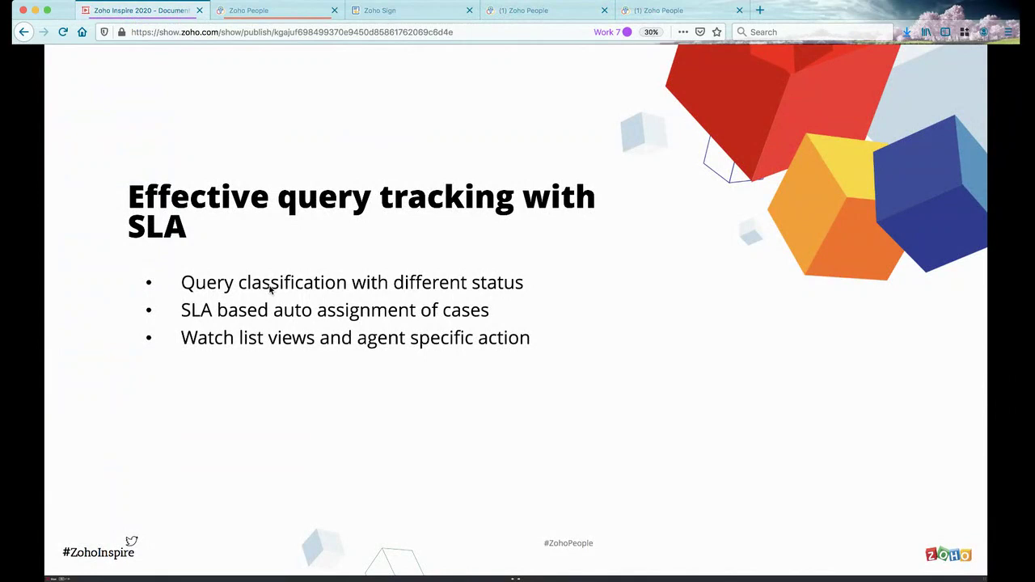
{"action": "left_click", "coordinate": [270, 289]}
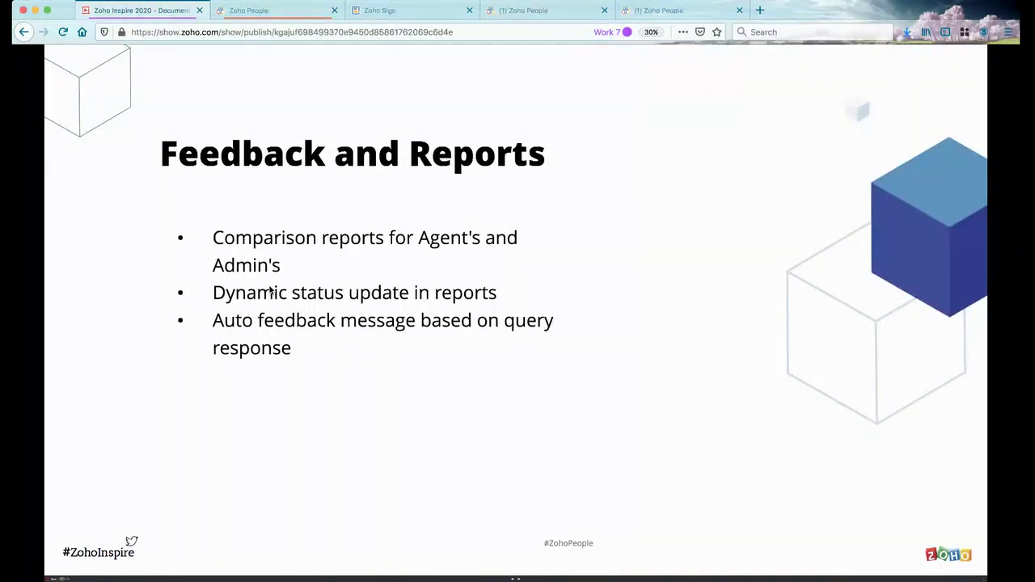
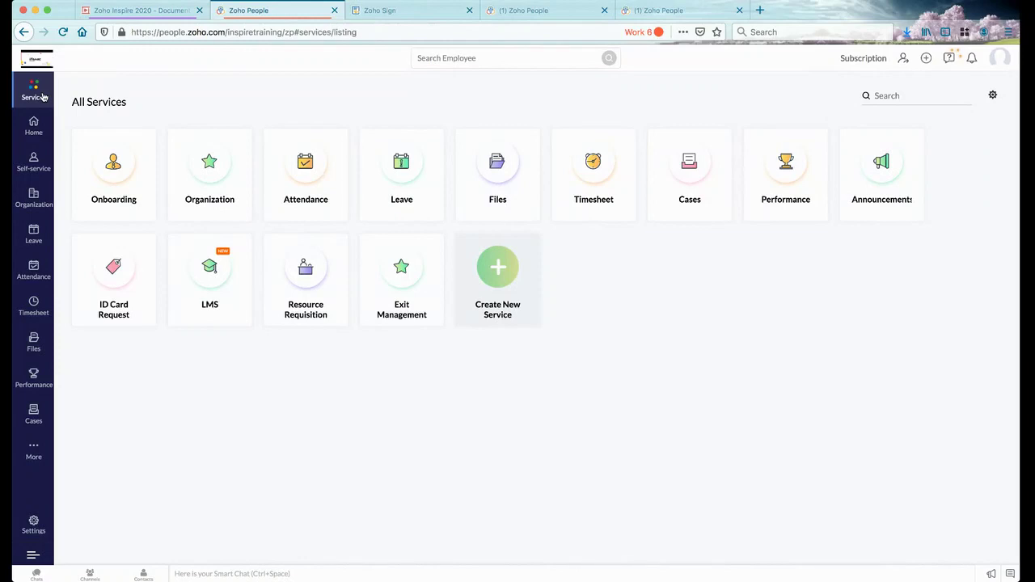
Toggle the Exit Management service card's details closed and open again
{"action": "mouse_move", "coordinate": [423, 282]}
{"action": "left_click", "coordinate": [370, 248]}
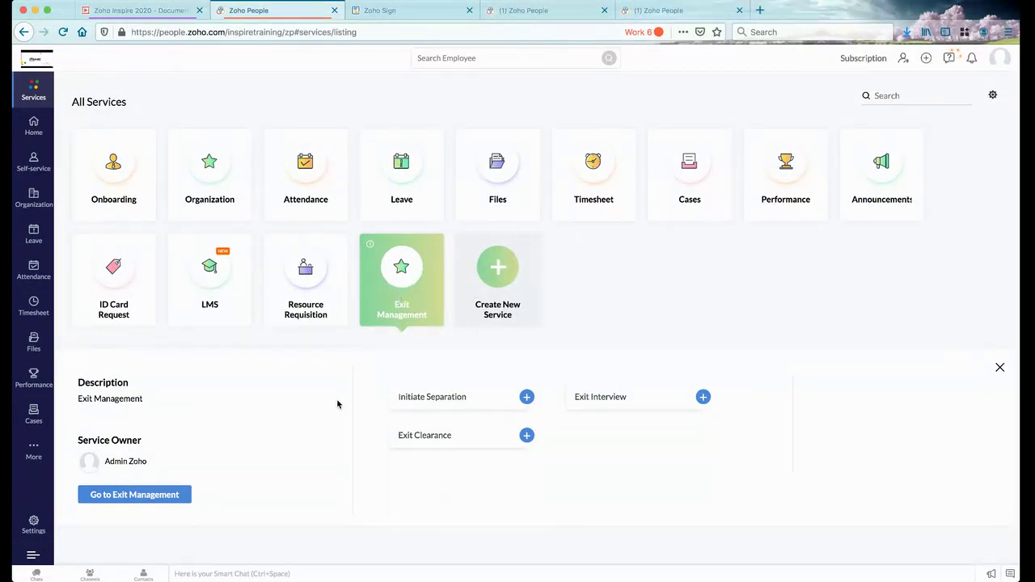
{"action": "left_click", "coordinate": [371, 247]}
{"action": "left_click", "coordinate": [371, 247]}
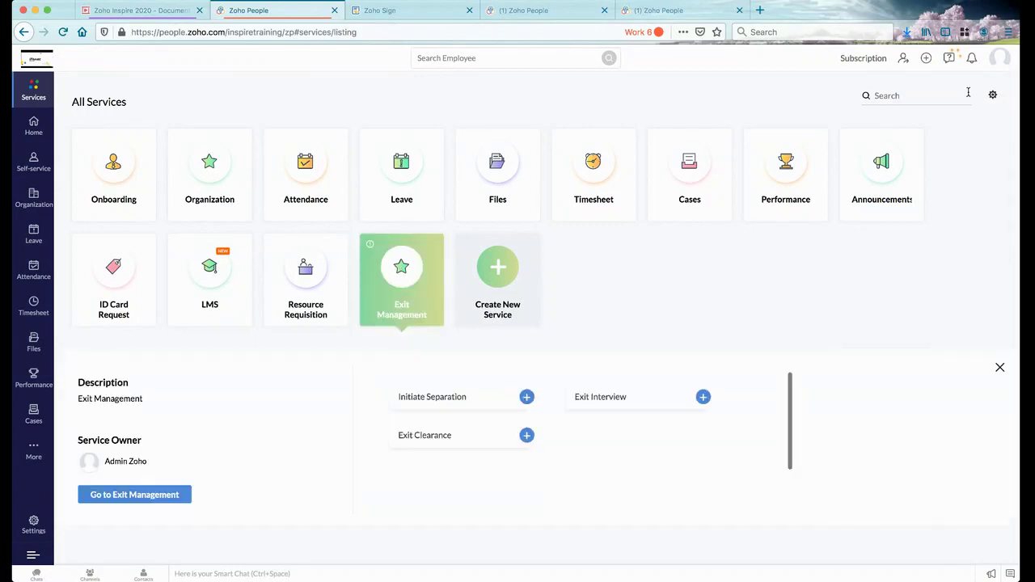
Check the services setup, view the Resource Requisition details, then launch Create New Service
{"action": "left_click", "coordinate": [994, 94]}
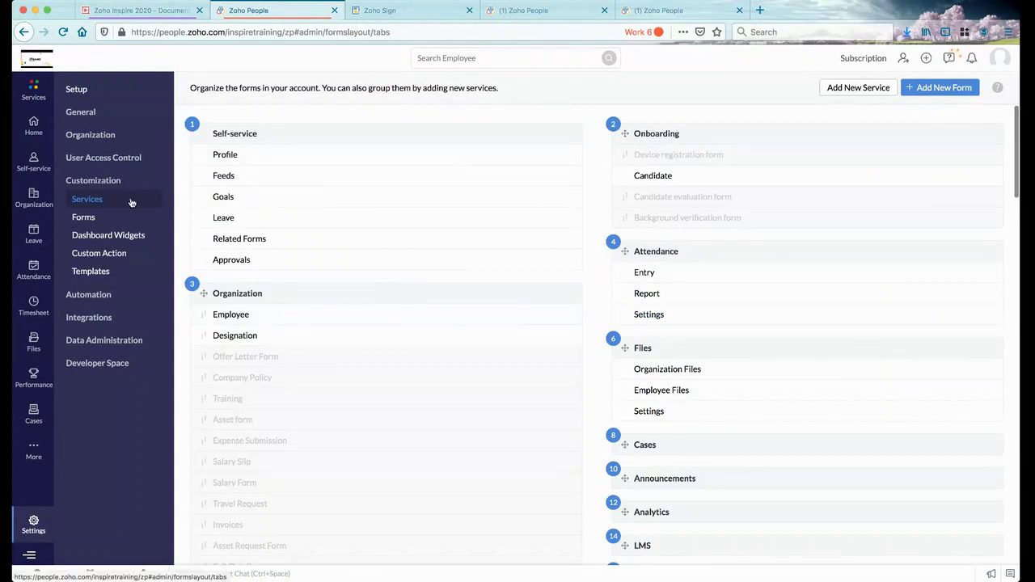
{"action": "left_click", "coordinate": [34, 90]}
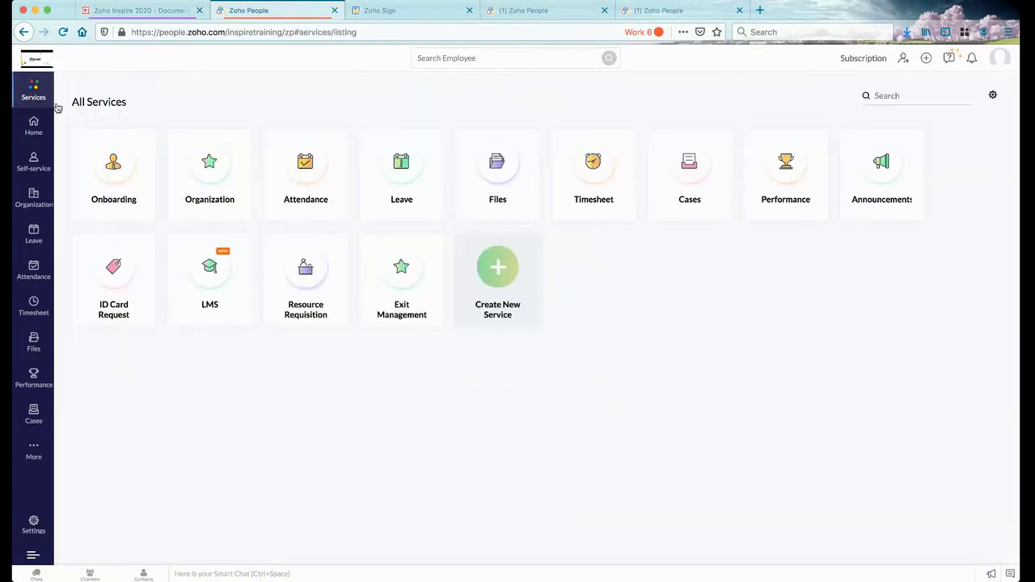
{"action": "left_click", "coordinate": [274, 246]}
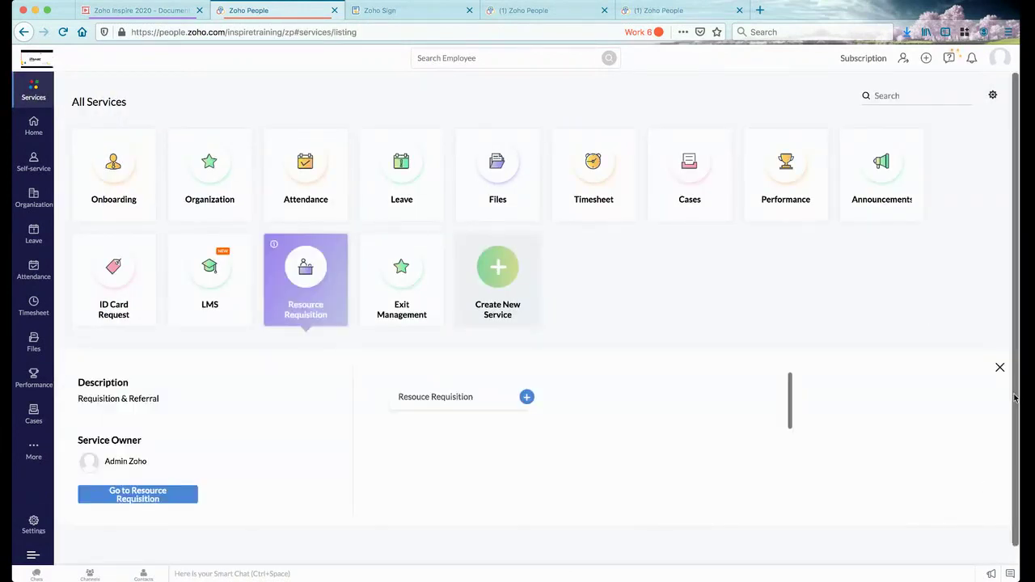
{"action": "scroll", "coordinate": [133, 444], "scroll_direction": "down", "scroll_amount": 1}
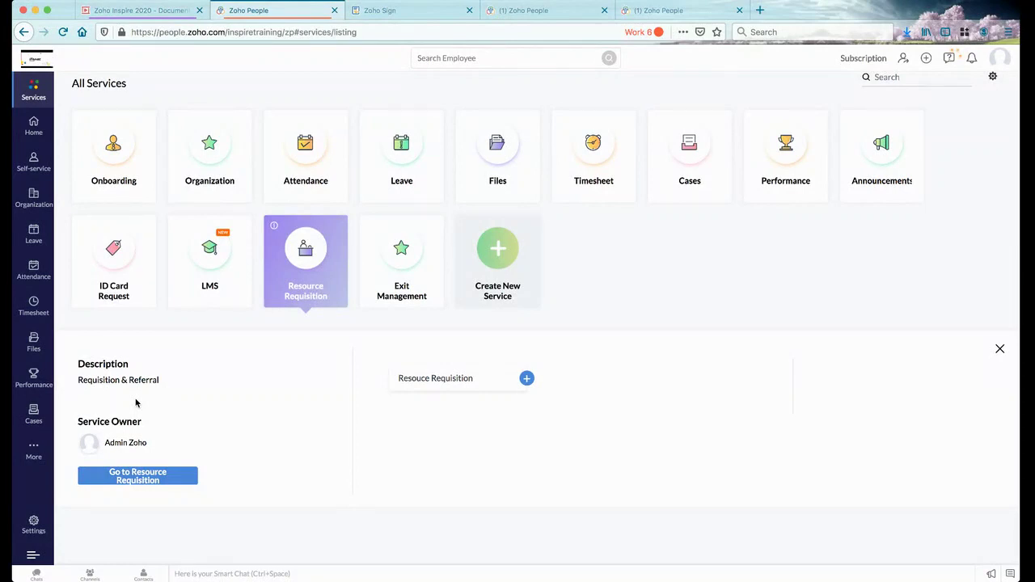
{"action": "left_click", "coordinate": [496, 255]}
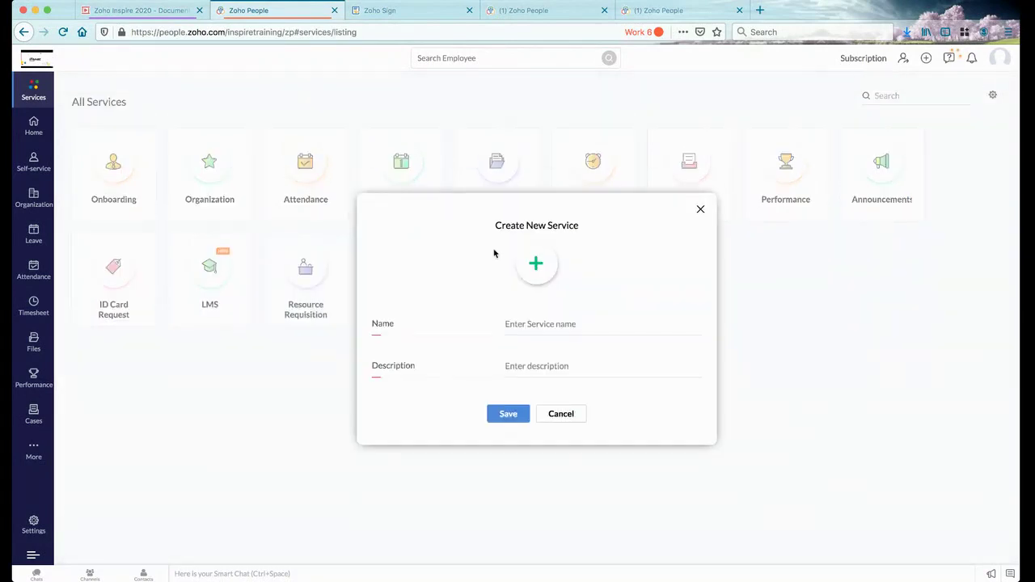
Name the service 'Sample Service', reuse that text as its description, and save
{"action": "type", "text": "Sample Service"}
{"action": "key", "text": "super+a"}
{"action": "key", "text": "super+c"}
{"action": "left_click", "coordinate": [589, 373]}
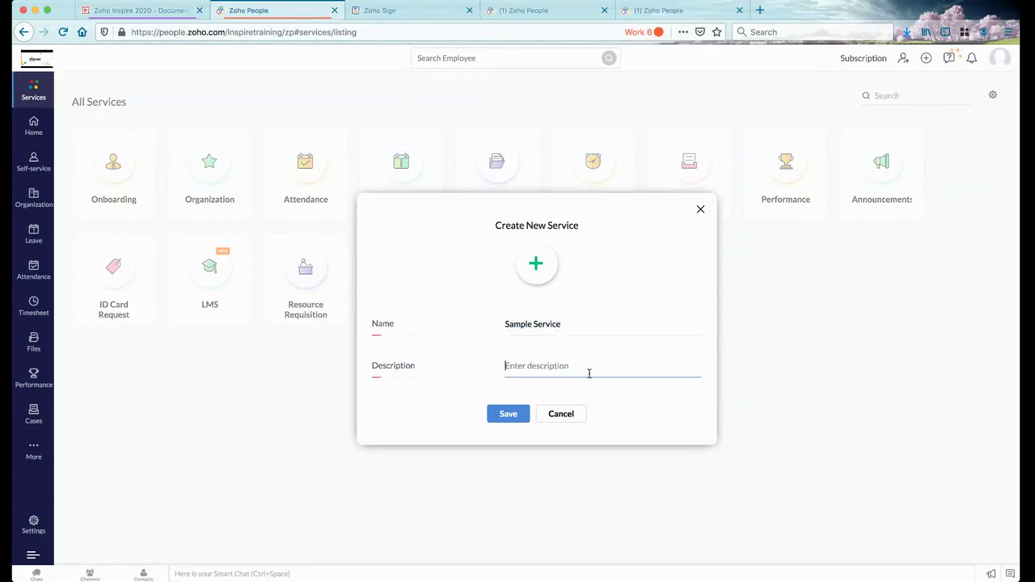
{"action": "key", "text": "super+v"}
{"action": "left_click", "coordinate": [507, 414]}
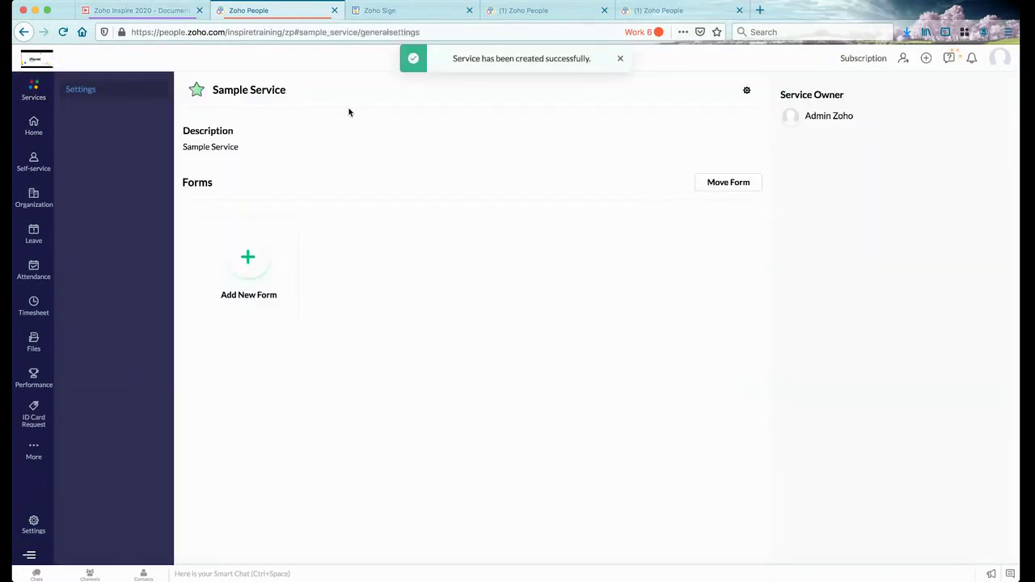
{"action": "left_click", "coordinate": [748, 92]}
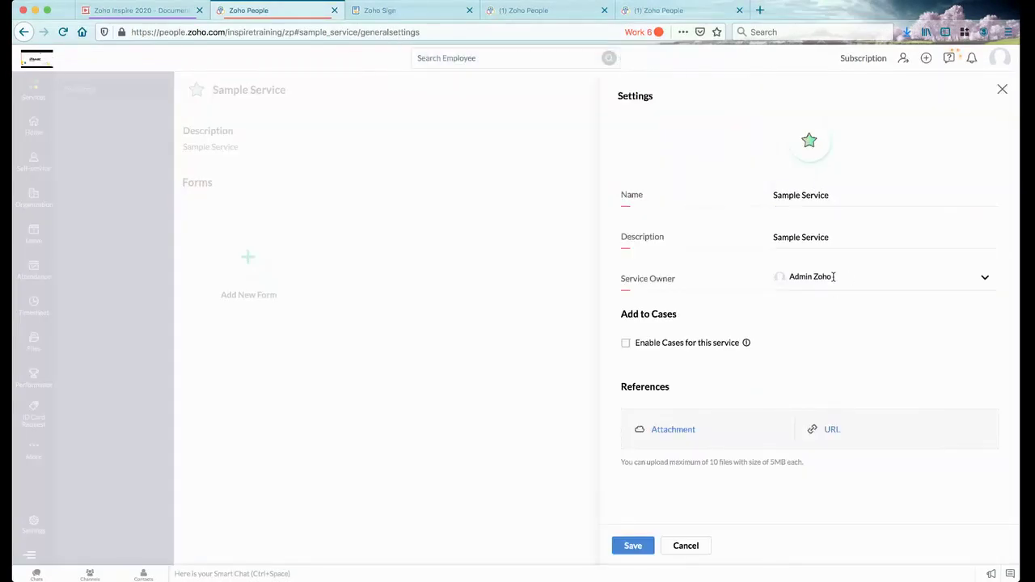
{"action": "left_click", "coordinate": [626, 343]}
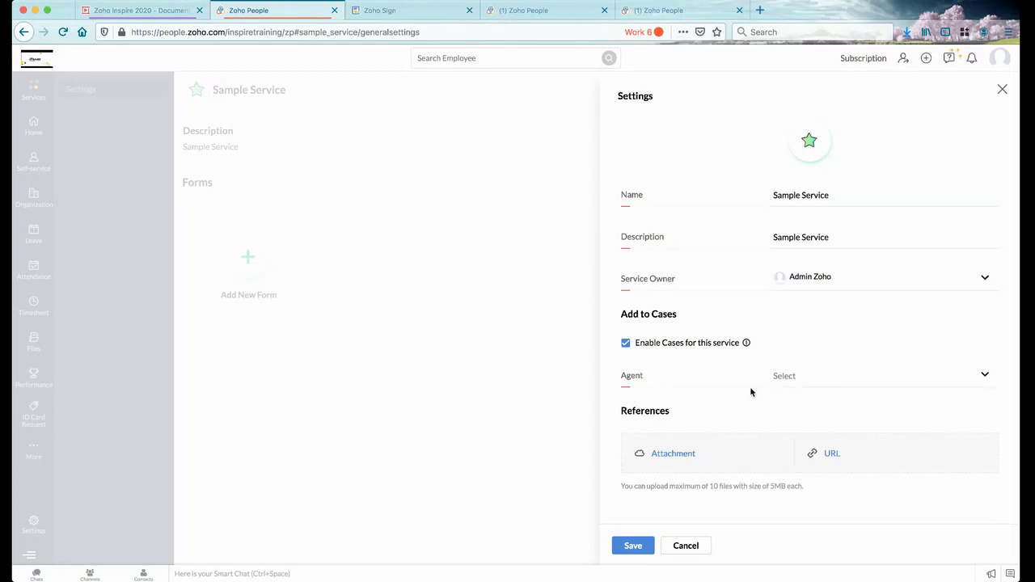
{"action": "left_click", "coordinate": [795, 377]}
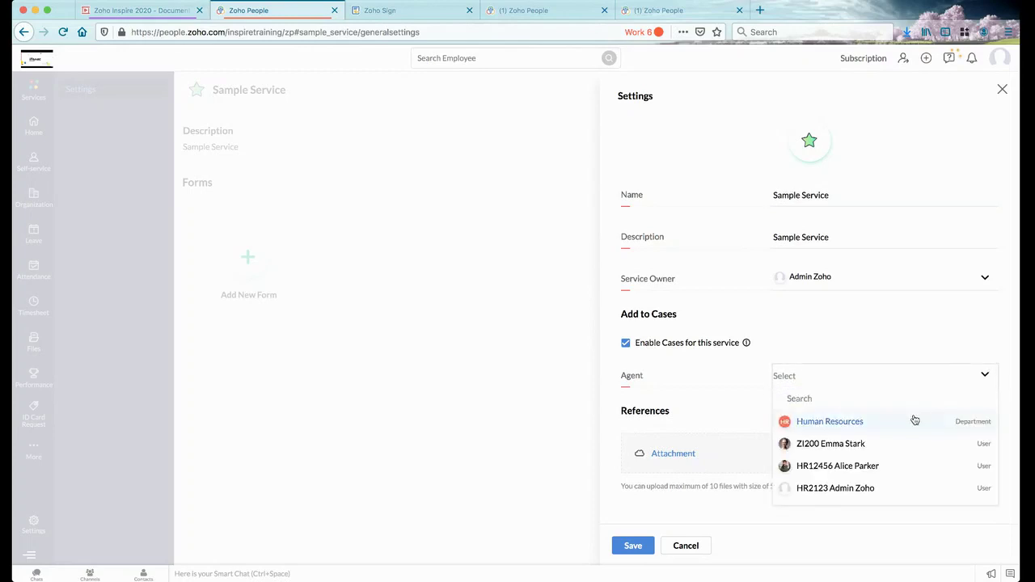
{"action": "left_click", "coordinate": [852, 421]}
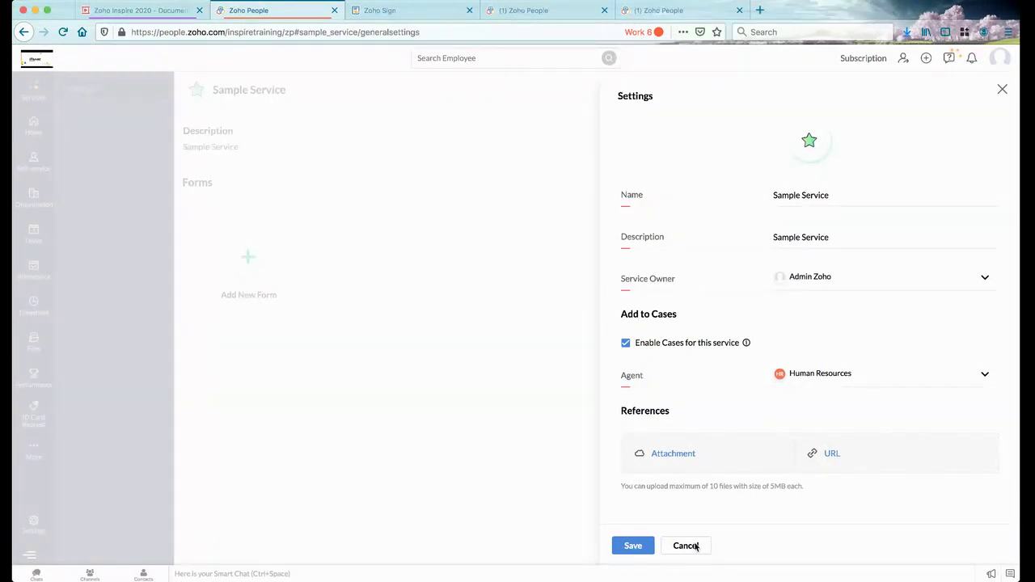
{"action": "left_click", "coordinate": [686, 546]}
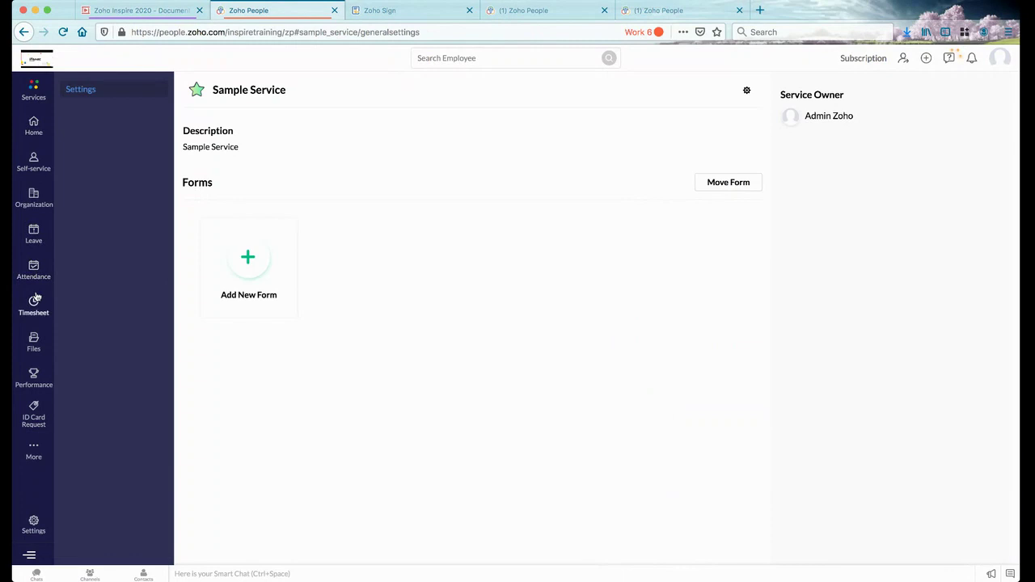
{"action": "left_click", "coordinate": [35, 350]}
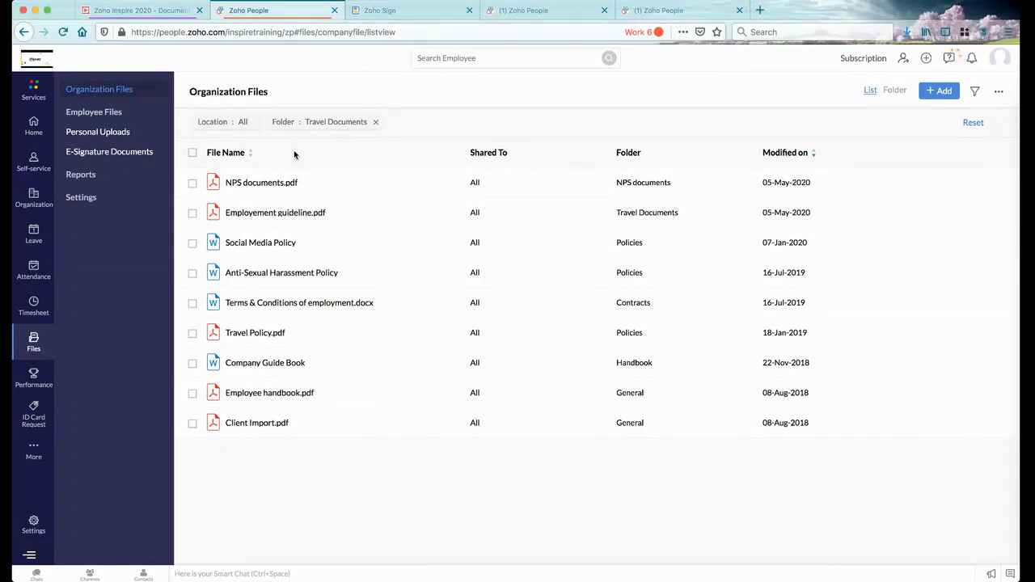
Switch to the Zoho Inspire 2020 presentation and advance the slides toward Thank You
{"action": "left_click", "coordinate": [174, 12]}
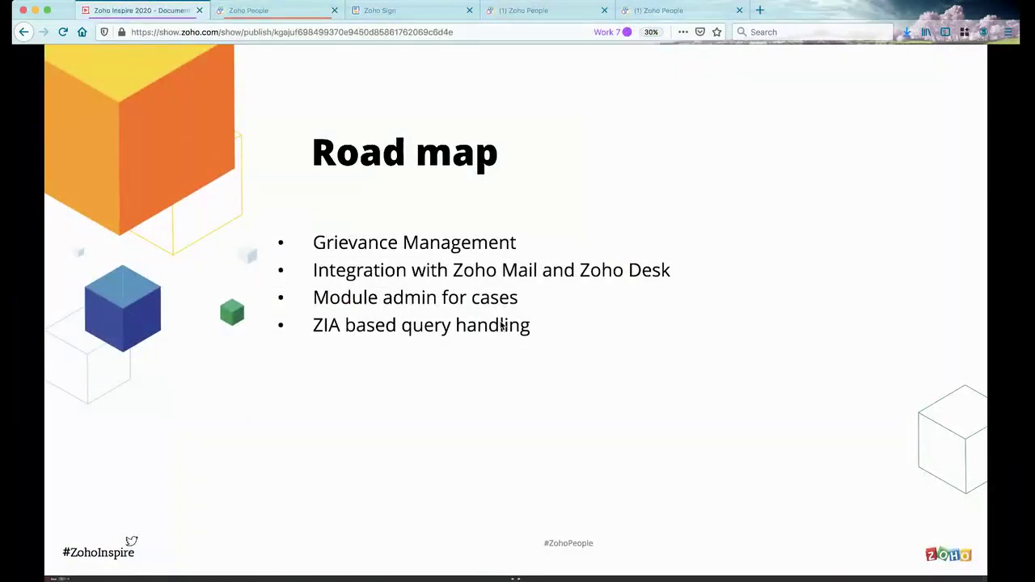
{"action": "left_click", "coordinate": [502, 325]}
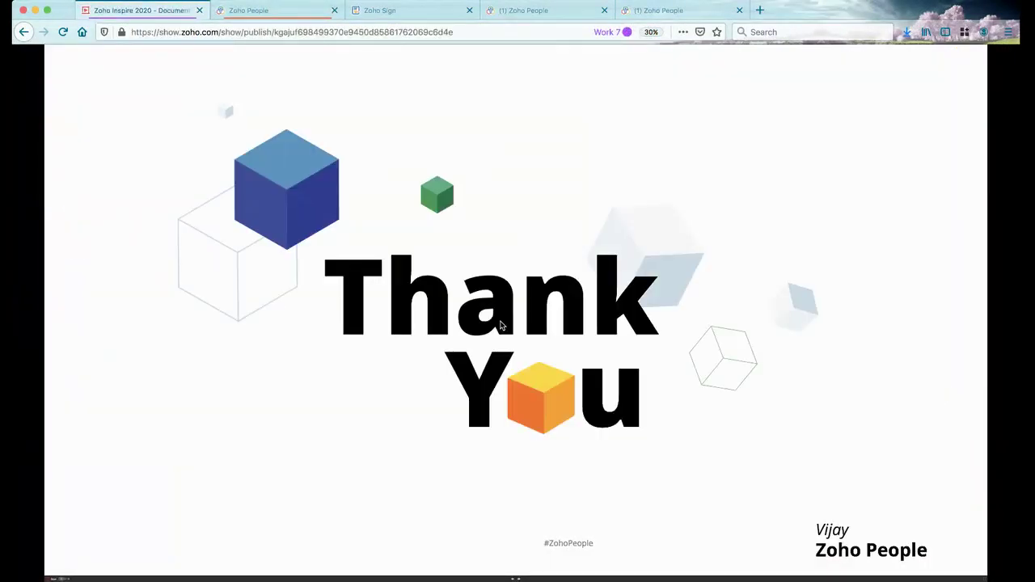